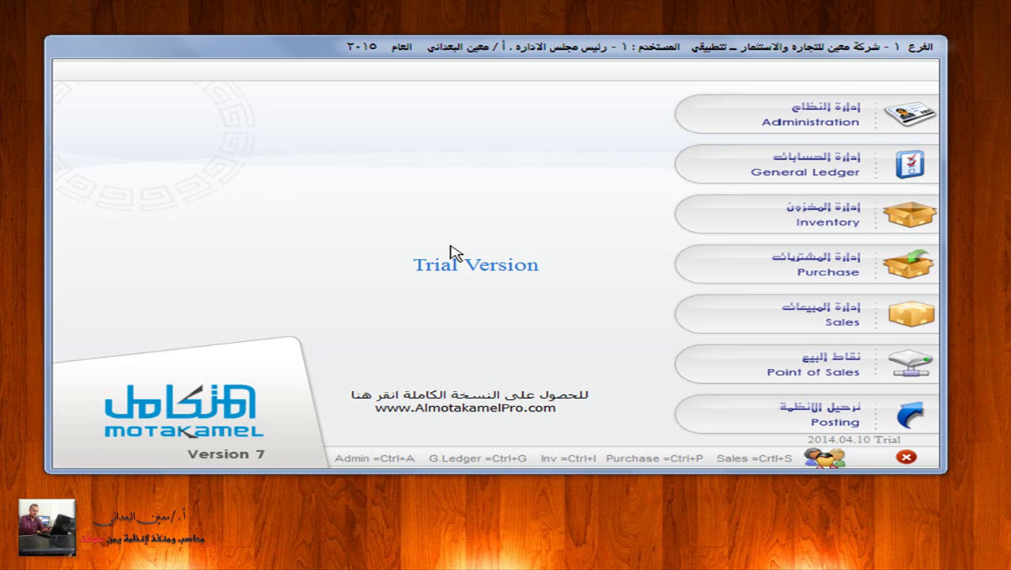
Step: Open the immediate local purchases invoice (فواتير مشتروات فورية) in the Purchase module and start a new invoice
{"action": "left_click", "coordinate": [904, 261]}
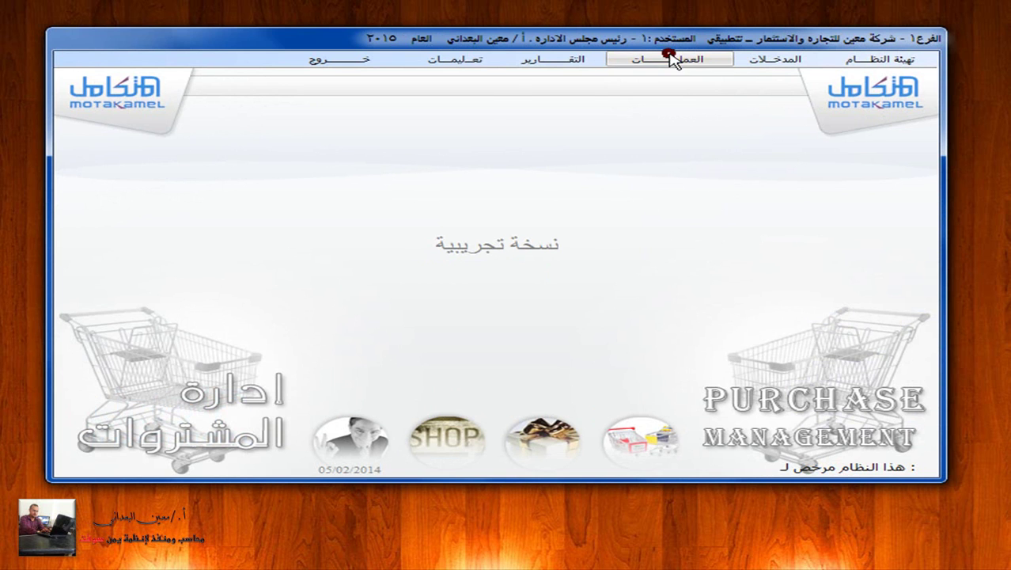
{"action": "left_click", "coordinate": [671, 60]}
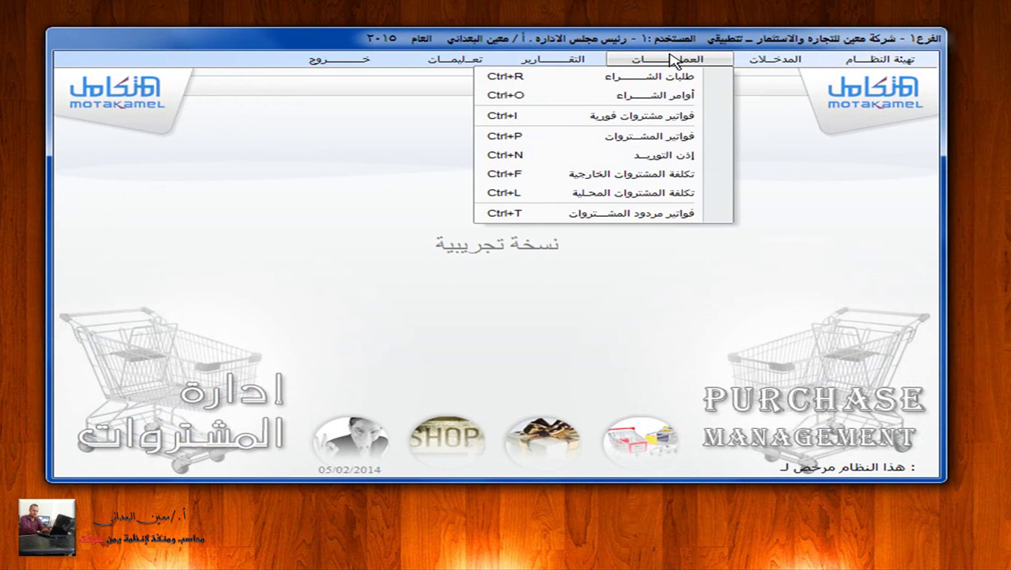
{"action": "left_click", "coordinate": [671, 120]}
{"action": "left_click", "coordinate": [683, 440]}
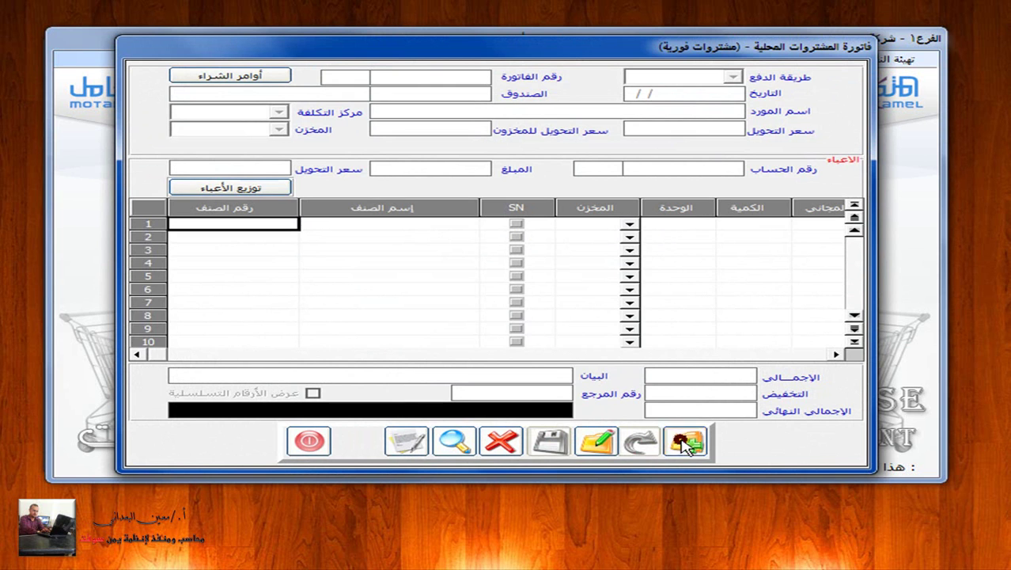
Step: Fill in the invoice header with payment method أجل-4, supplier شركة عمار للتجاره العامه and warehouse 1 المخزن الرئيسي
{"action": "left_click", "coordinate": [734, 76]}
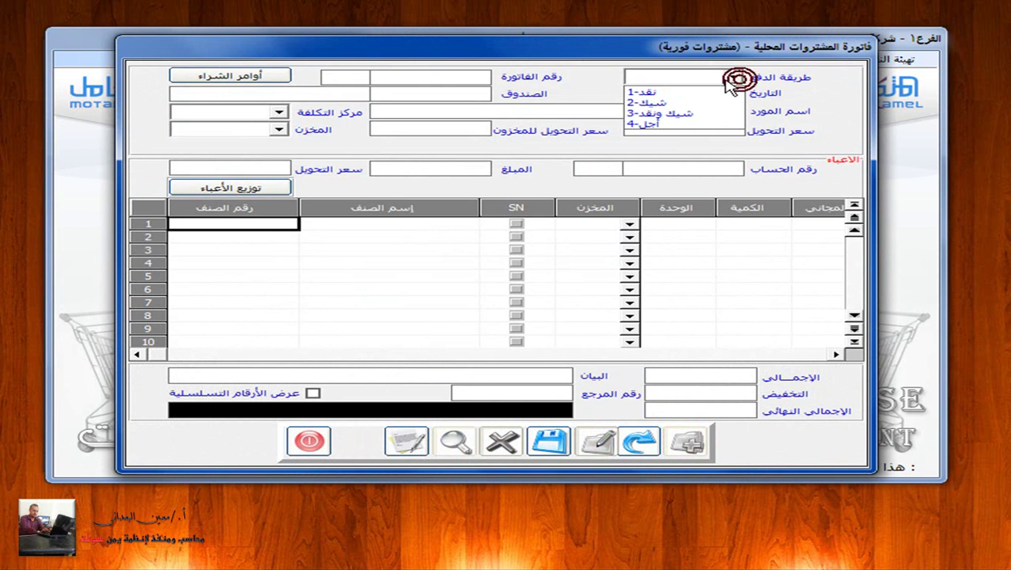
{"action": "left_click", "coordinate": [689, 120]}
{"action": "left_click", "coordinate": [468, 92]}
{"action": "double_click", "coordinate": [468, 93]}
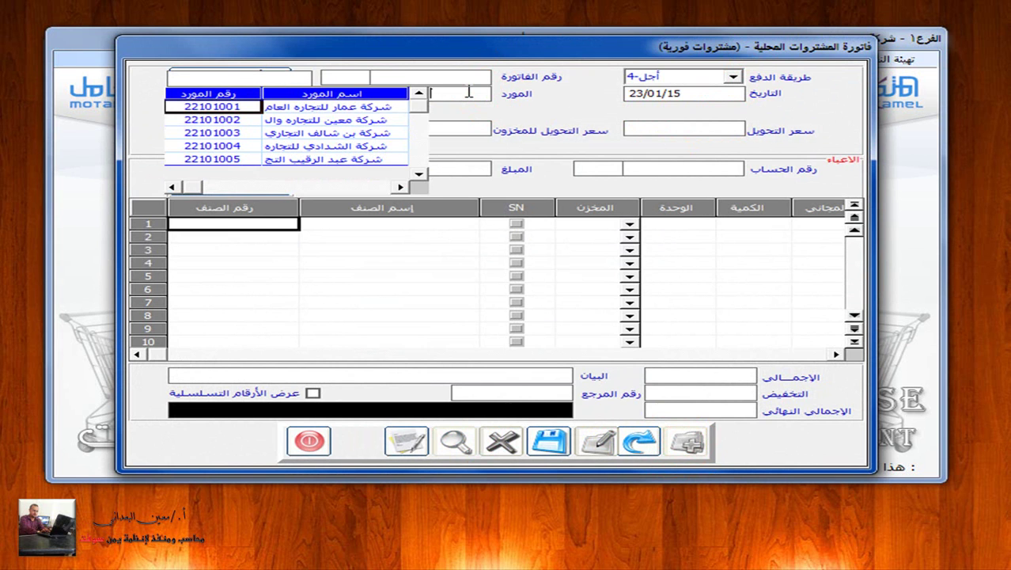
{"action": "left_click", "coordinate": [380, 109]}
{"action": "double_click", "coordinate": [380, 109]}
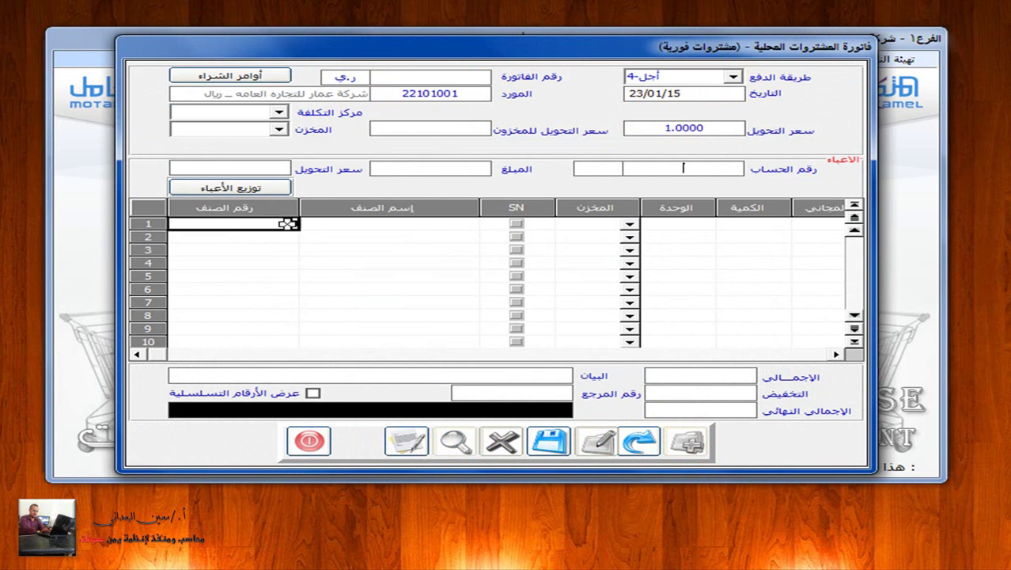
{"action": "left_click", "coordinate": [278, 129]}
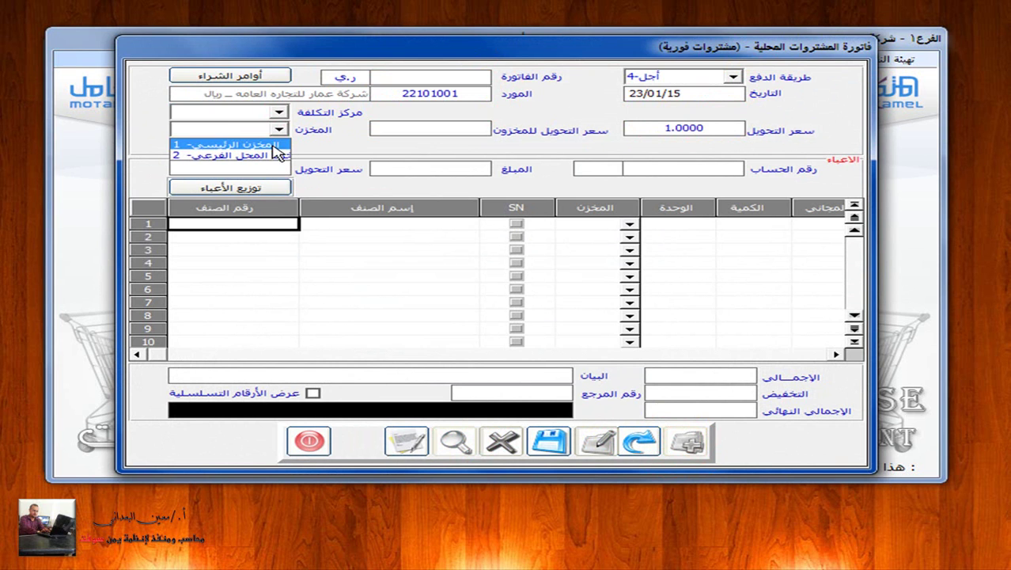
{"action": "left_click", "coordinate": [272, 143]}
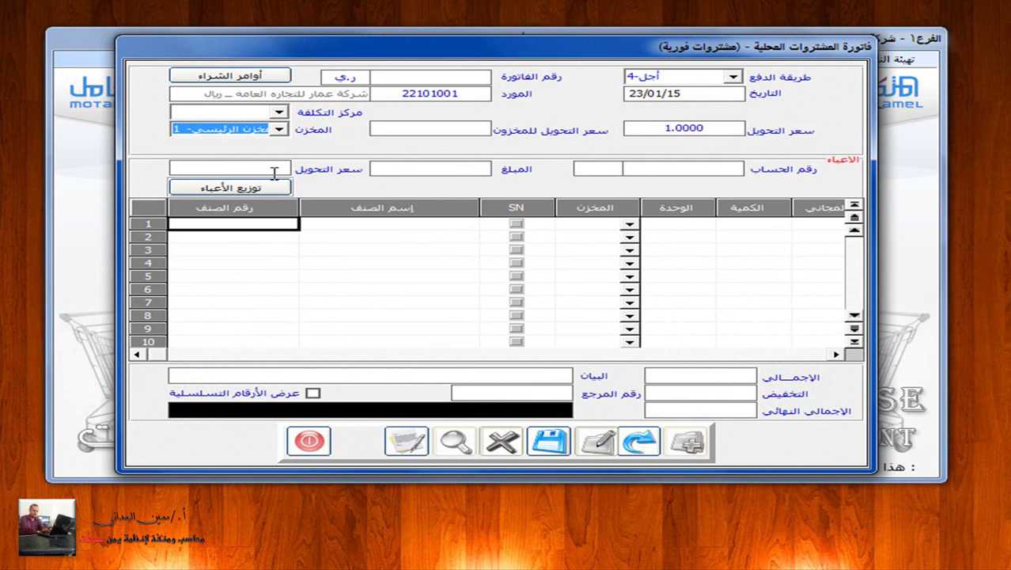
Step: Add item 001-001 (تلفون سامسونج اس 5) from the item list to the first invoice row, with warehouse 1 and unit حبه
{"action": "left_click", "coordinate": [273, 227]}
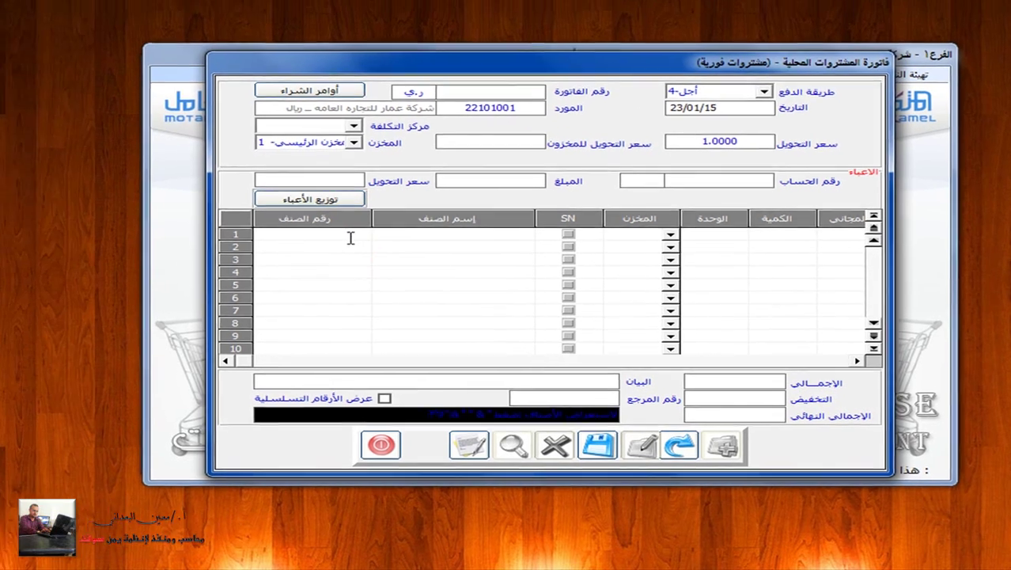
{"action": "key", "text": "F9"}
{"action": "left_click", "coordinate": [165, 214]}
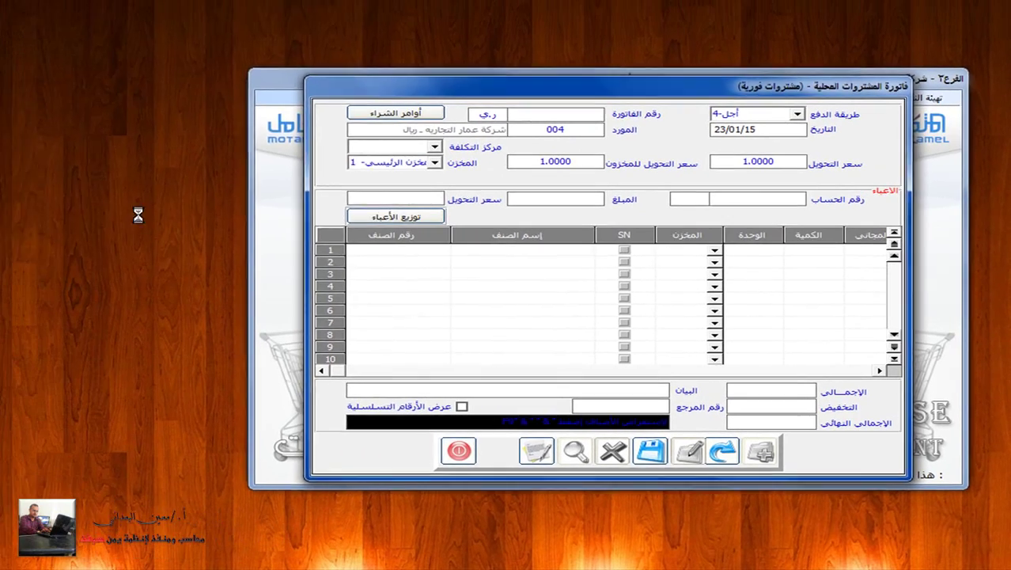
{"action": "key", "text": "F9"}
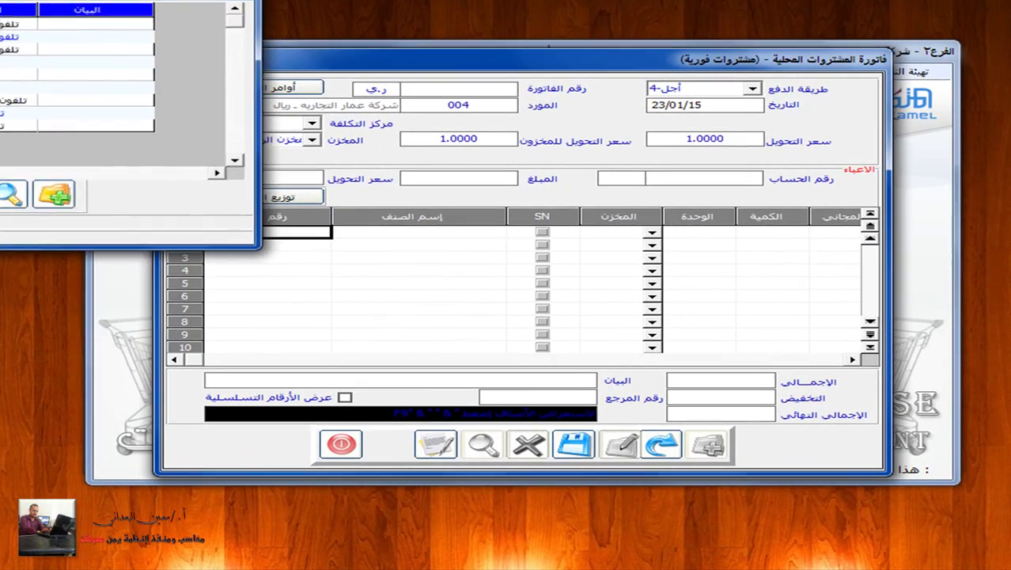
{"action": "double_click", "coordinate": [87, 57]}
{"action": "key", "text": "Return"}
{"action": "key", "text": "Return"}
{"action": "key", "text": "Return"}
{"action": "key", "text": "Return"}
{"action": "key", "text": "Return"}
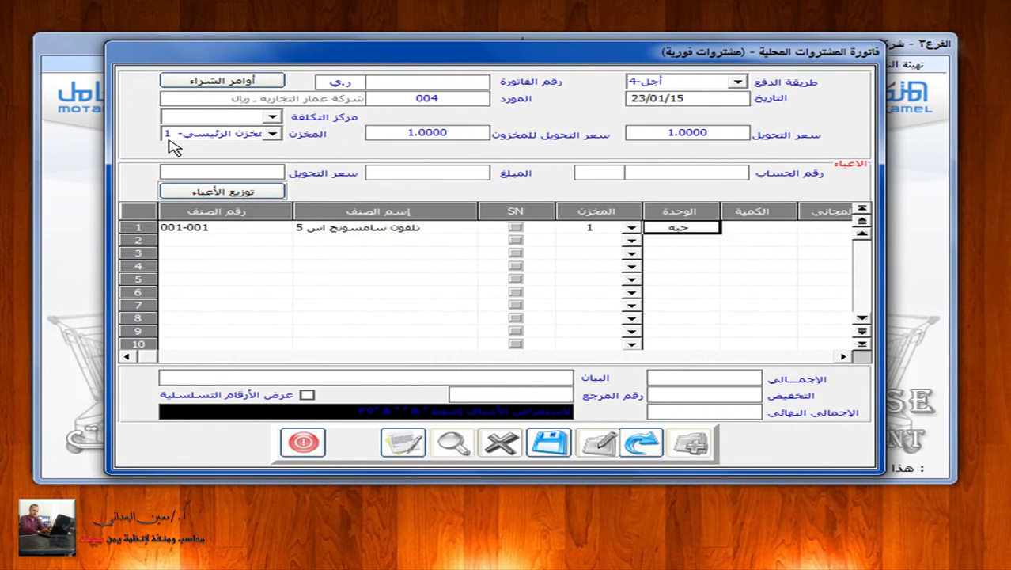
Step: Set the first row's quantity to 10 and its cost to 60000, completing the row
{"action": "type", "text": "10"}
{"action": "key", "text": "Return"}
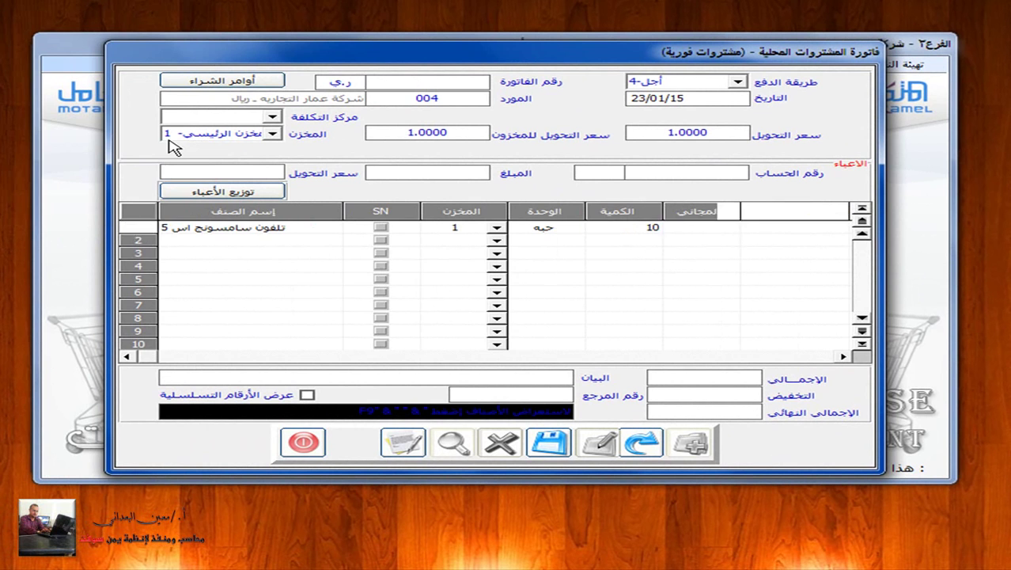
{"action": "key", "text": "Return"}
{"action": "key", "text": "Return"}
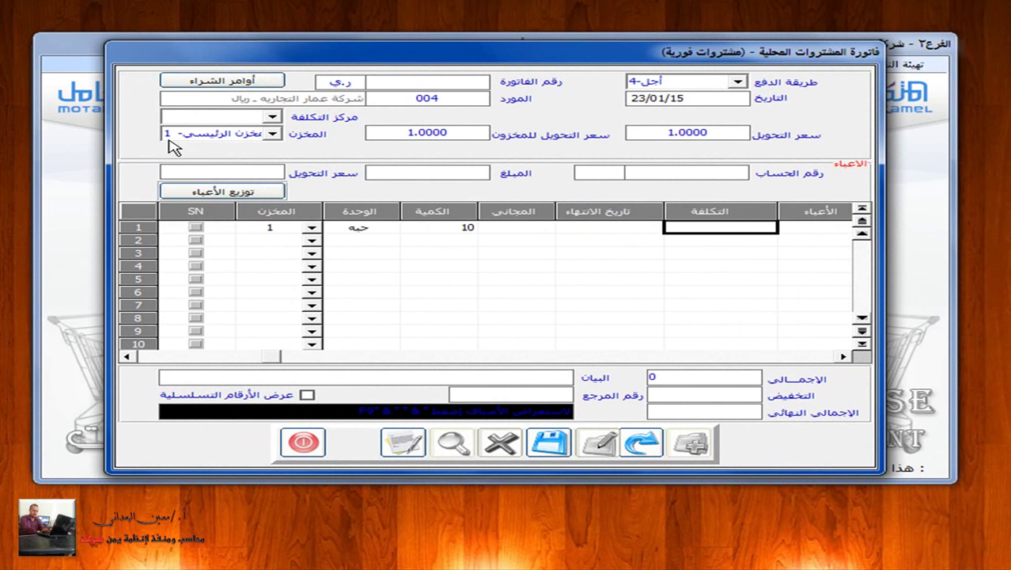
{"action": "type", "text": "60000"}
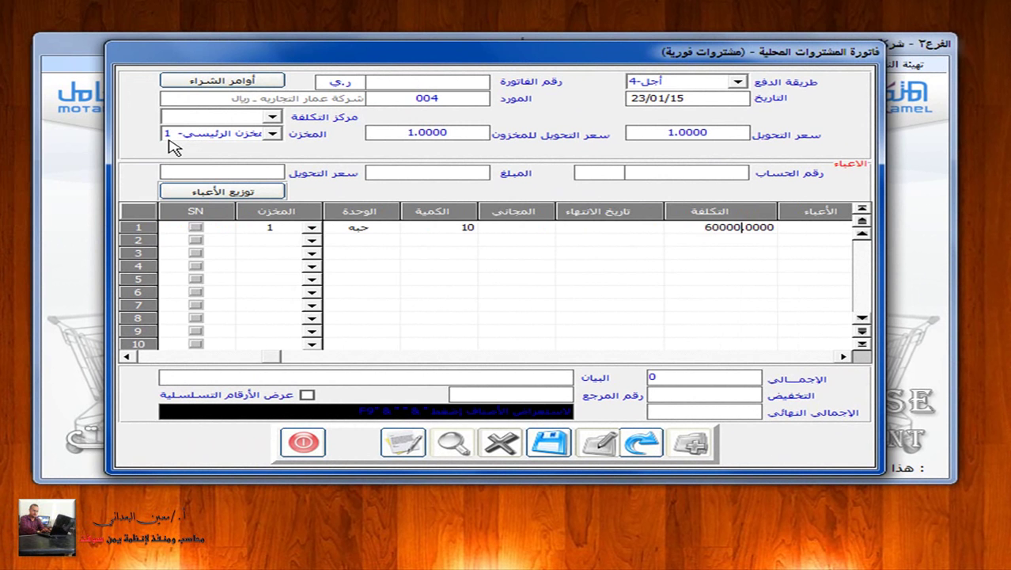
{"action": "key", "text": "Return"}
{"action": "key", "text": "Return"}
{"action": "key", "text": "Return"}
{"action": "key", "text": "Return"}
{"action": "key", "text": "Return"}
{"action": "key", "text": "Return"}
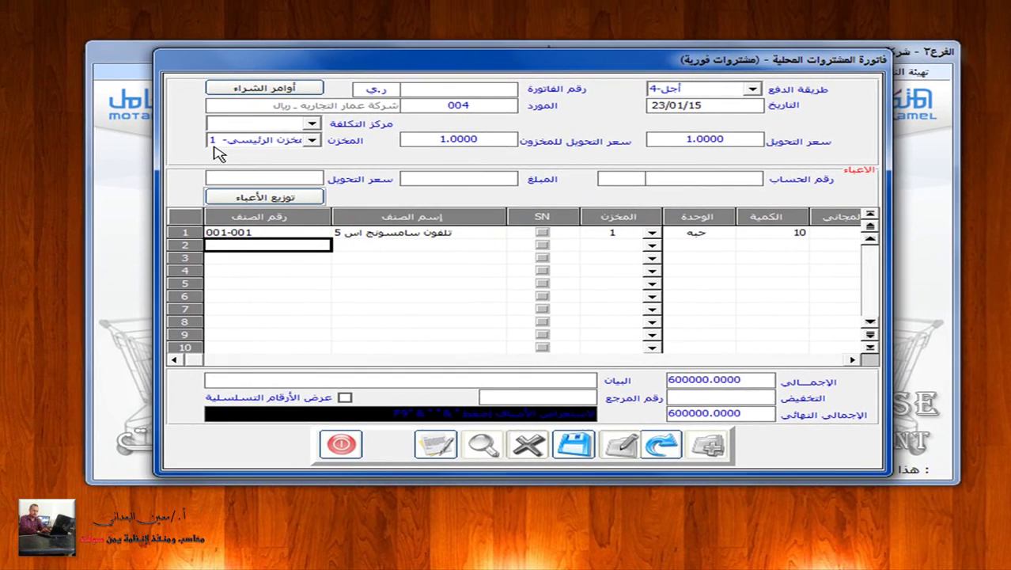
Step: Add item 002-001 (تلفون ايفون 6) from the item list to the second invoice row, with warehouse 1 and unit حبه
{"action": "key", "text": "F9"}
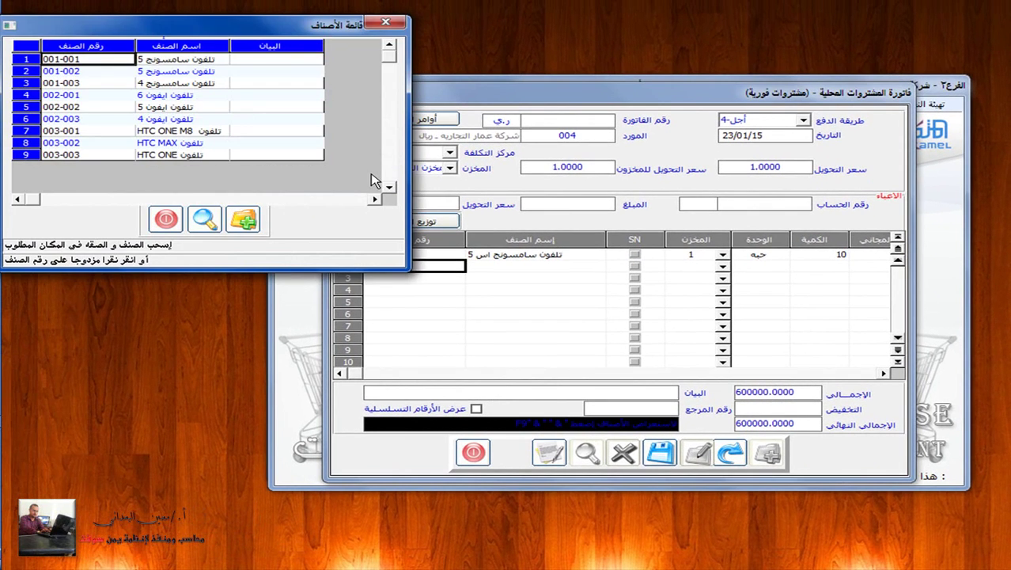
{"action": "key", "text": "Down"}
{"action": "key", "text": "Down"}
{"action": "key", "text": "Down"}
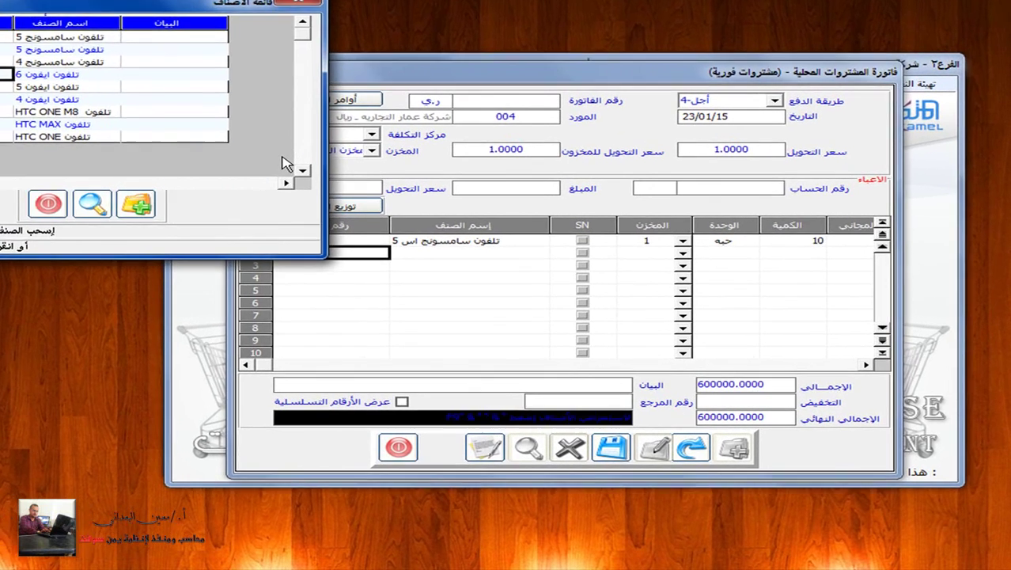
{"action": "key", "text": "Return"}
{"action": "key", "text": "Return"}
{"action": "key", "text": "Return"}
{"action": "key", "text": "Return"}
{"action": "key", "text": "Return"}
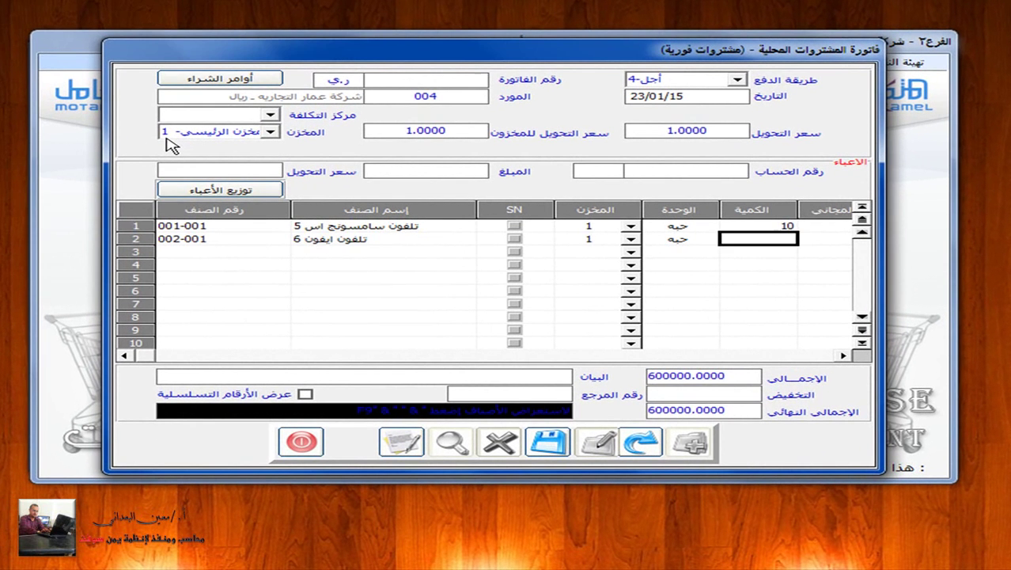
Step: Set the second row's quantity to 5 and its cost to 70000, completing the row
{"action": "type", "text": "5"}
{"action": "key", "text": "Return"}
{"action": "key", "text": "Return"}
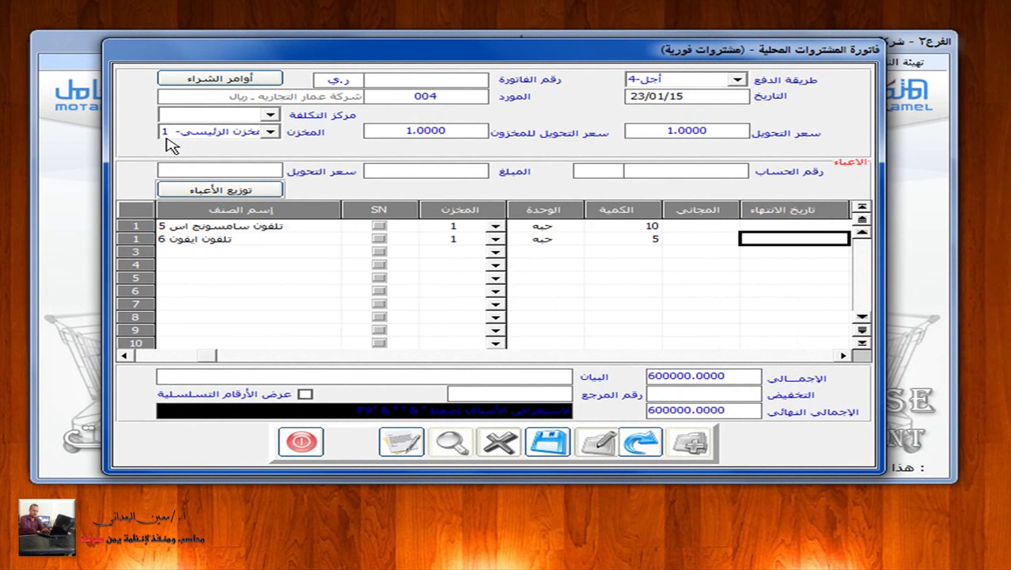
{"action": "key", "text": "Return"}
{"action": "type", "text": "7000000"}
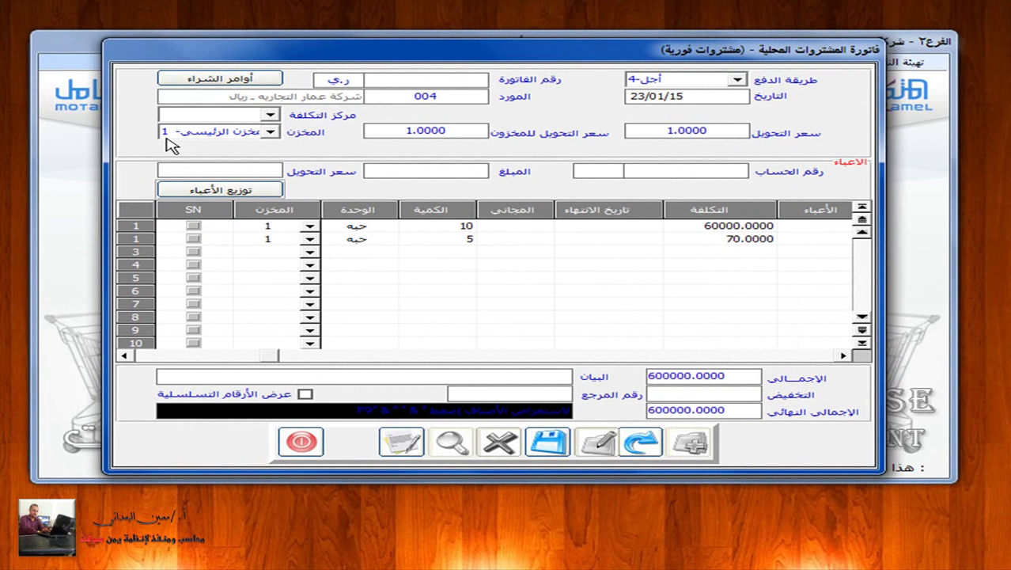
{"action": "key", "text": "Return"}
{"action": "key", "text": "Return"}
{"action": "key", "text": "Return"}
{"action": "key", "text": "Return"}
{"action": "key", "text": "Return"}
{"action": "key", "text": "Return"}
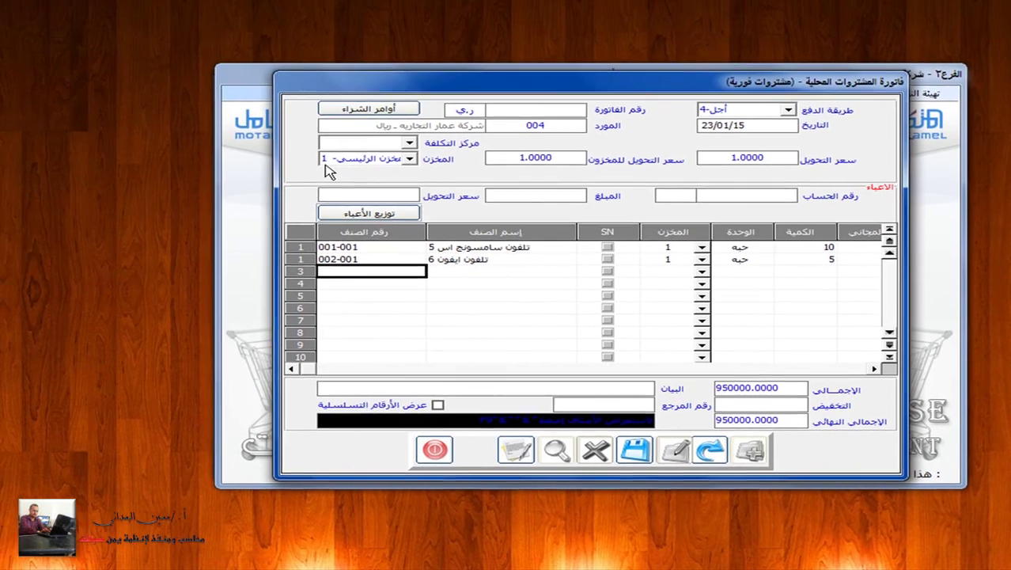
Step: Add item 001-002 (تلفون سامسونج نوت 5) from the item list to the third invoice row, with warehouse 1 and unit حبه
{"action": "key", "text": "F9"}
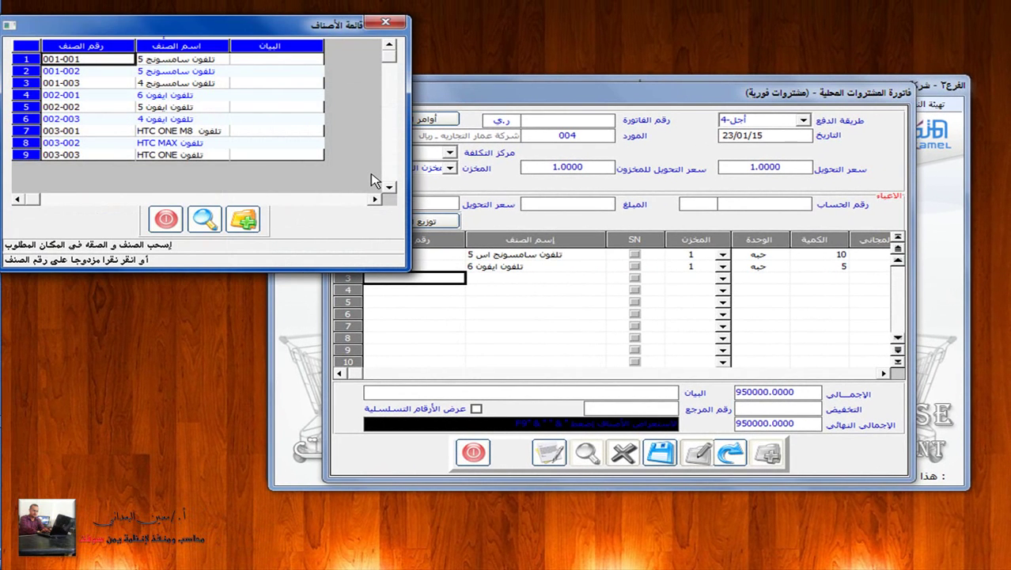
{"action": "left_click_drag", "start_coordinate": [257, 71], "coordinate": [125, 71]}
{"action": "left_click_drag", "start_coordinate": [8, 47], "coordinate": [336, 263]}
{"action": "key", "text": "Return"}
{"action": "key", "text": "Return"}
{"action": "key", "text": "Return"}
{"action": "key", "text": "Return"}
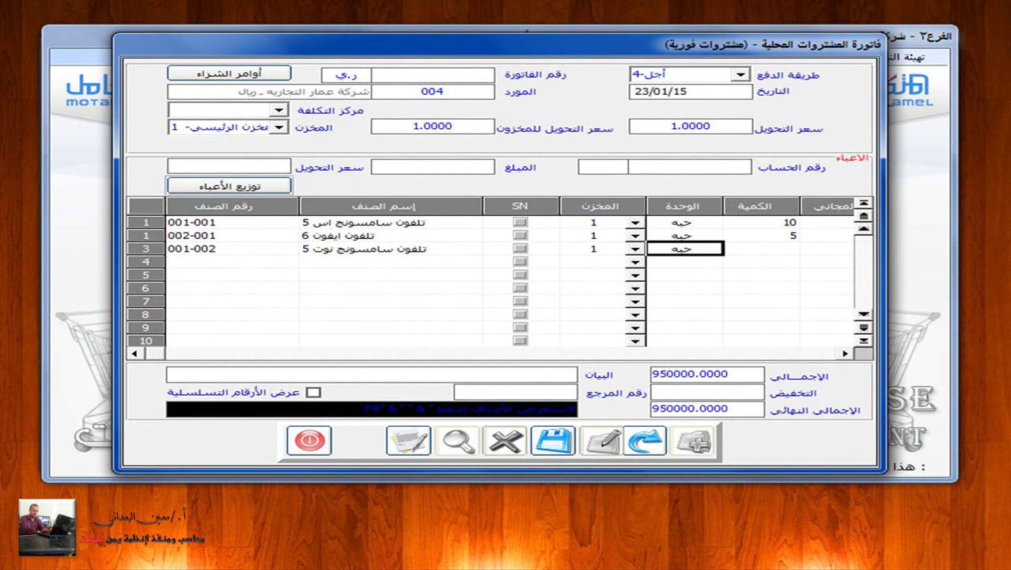
Step: Set the third row's quantity to 2 and its cost to 80000
{"action": "type", "text": "2"}
{"action": "key", "text": "Return"}
{"action": "key", "text": "Return"}
{"action": "key", "text": "Return"}
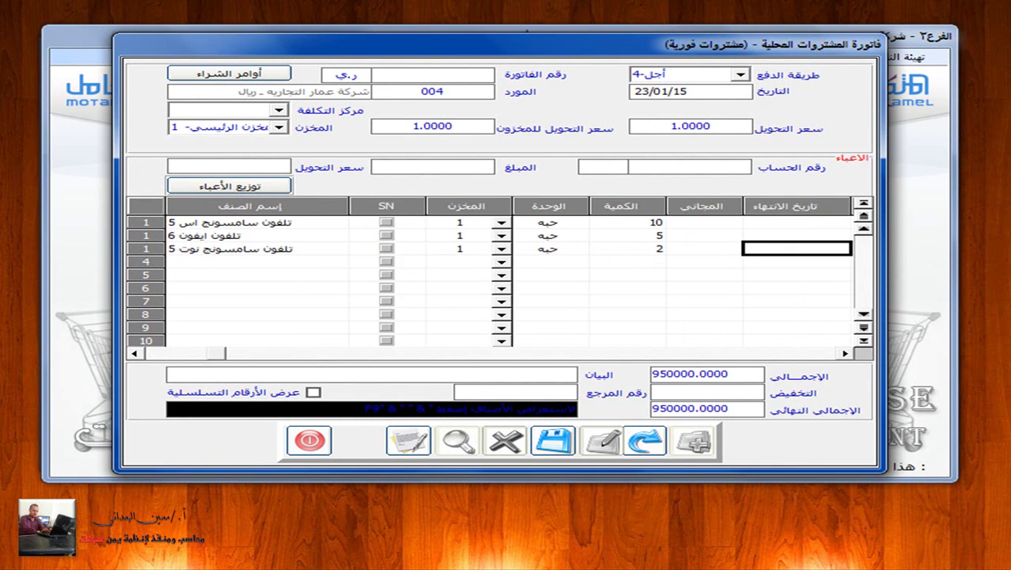
{"action": "type", "text": "80000"}
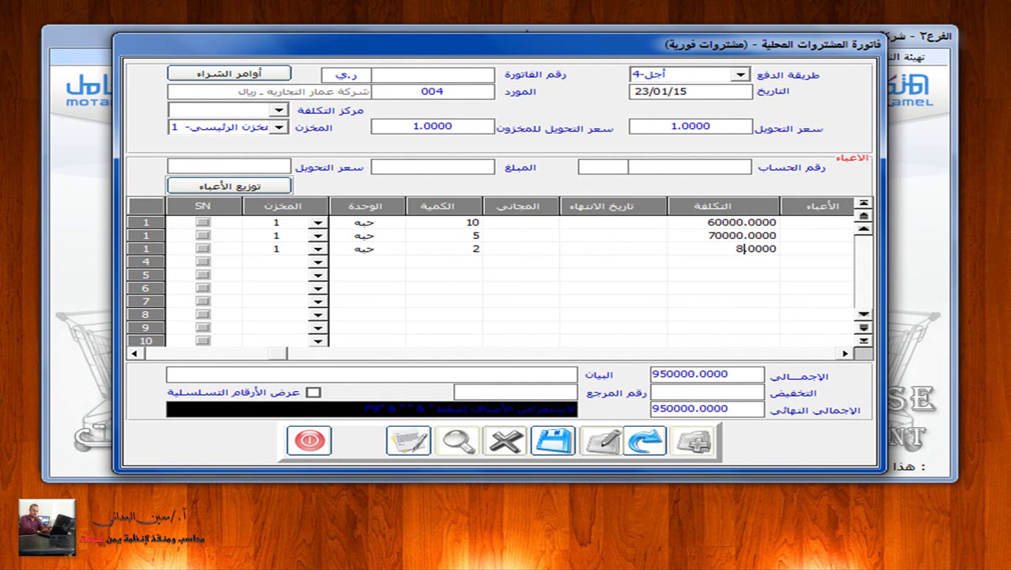
{"action": "key", "text": "Return"}
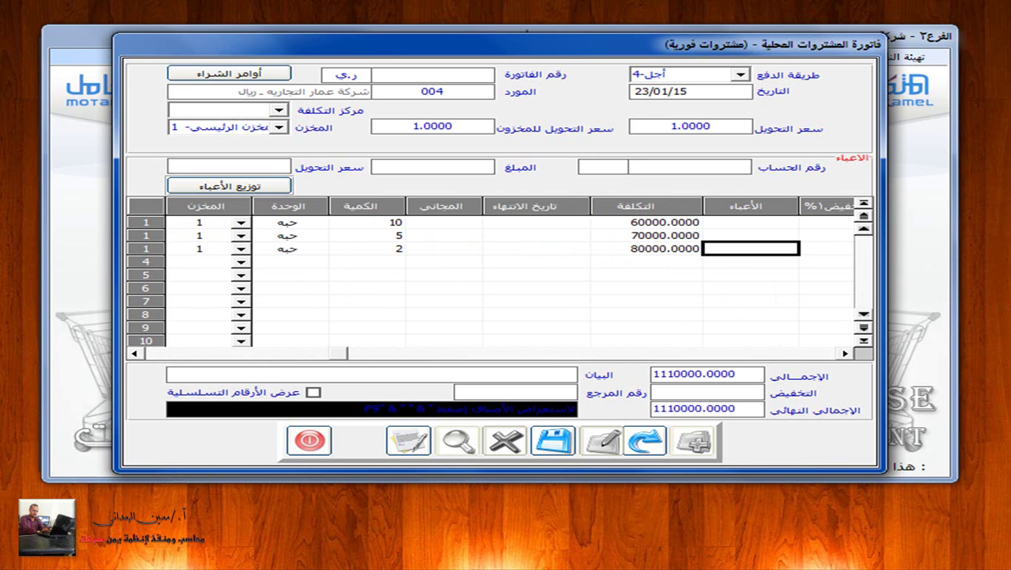
Step: Enter the description شراء بالاجل من شركة عمار فاتوره رقم followed by the supplier's invoice number, and save the invoice
{"action": "left_click", "coordinate": [312, 372]}
{"action": "type", "text": "شراء بالاجل من شركة عمار فا"}
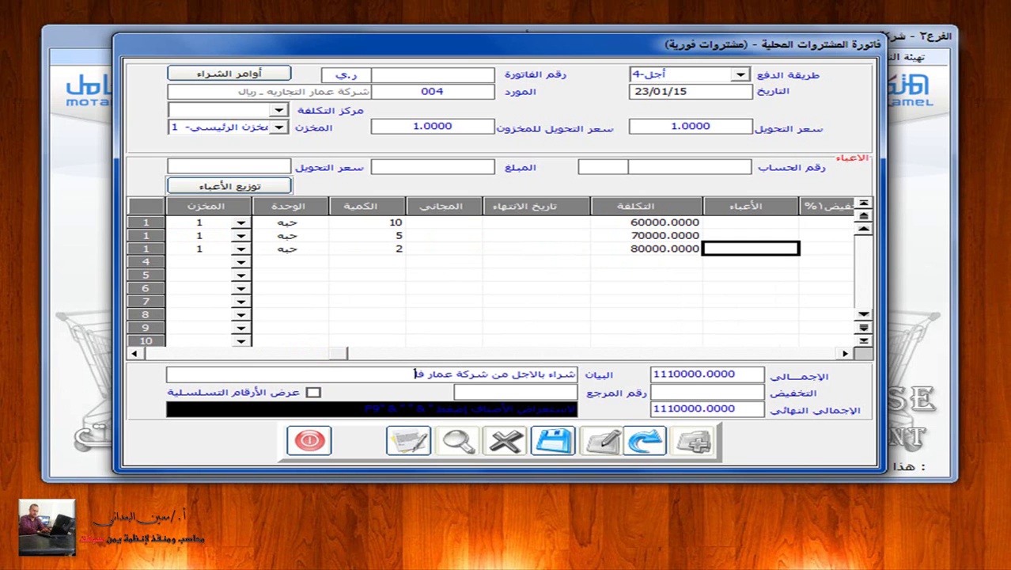
{"action": "type", "text": "توره رقم ٥٤٥٤"}
{"action": "left_click", "coordinate": [547, 445]}
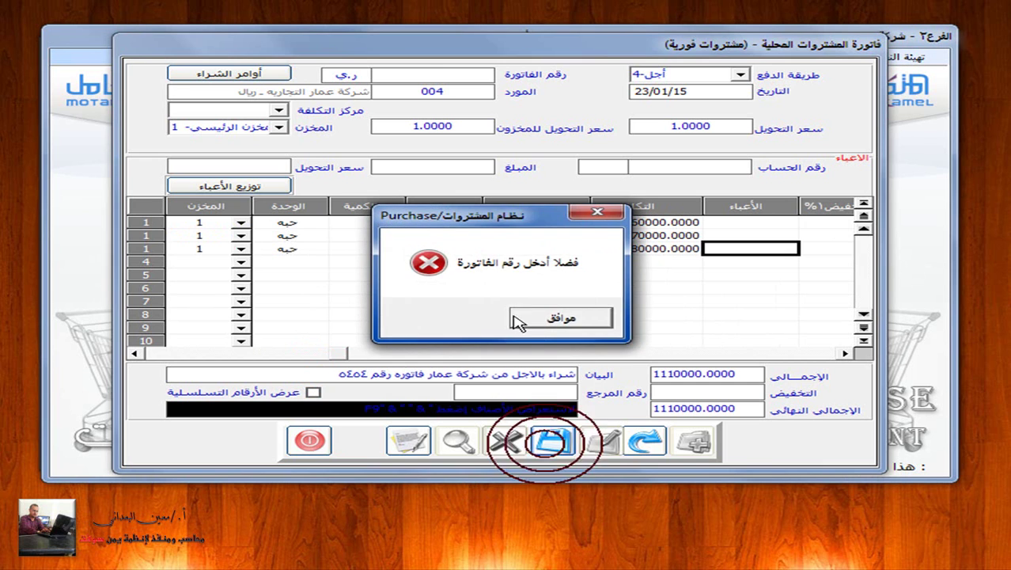
{"action": "left_click", "coordinate": [538, 321]}
{"action": "left_click", "coordinate": [557, 445]}
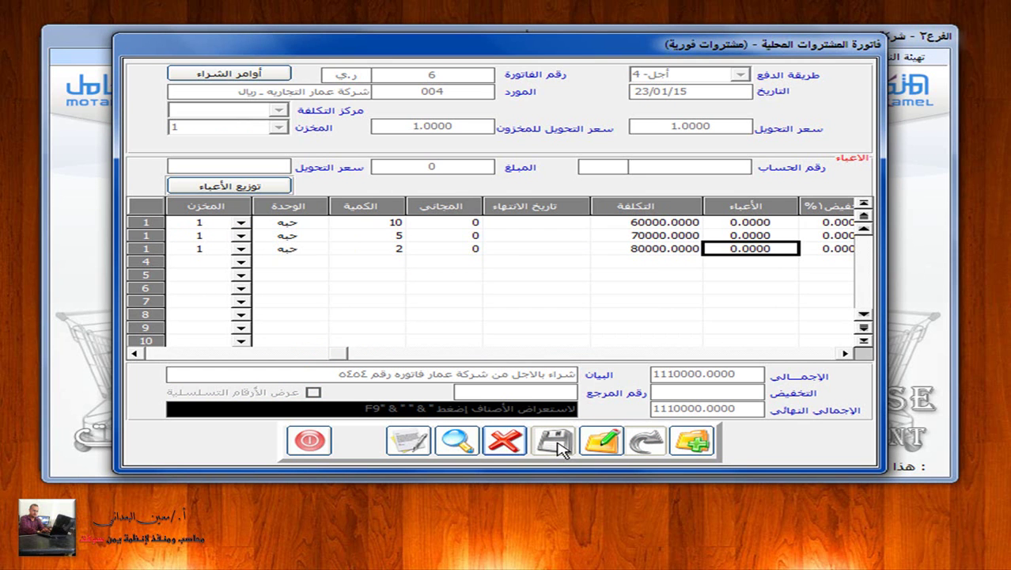
Step: Leave the Purchase module and open the posting of immediate purchase invoices (فواتير المشتروات الفورية) in General Ledger
{"action": "left_click", "coordinate": [313, 440]}
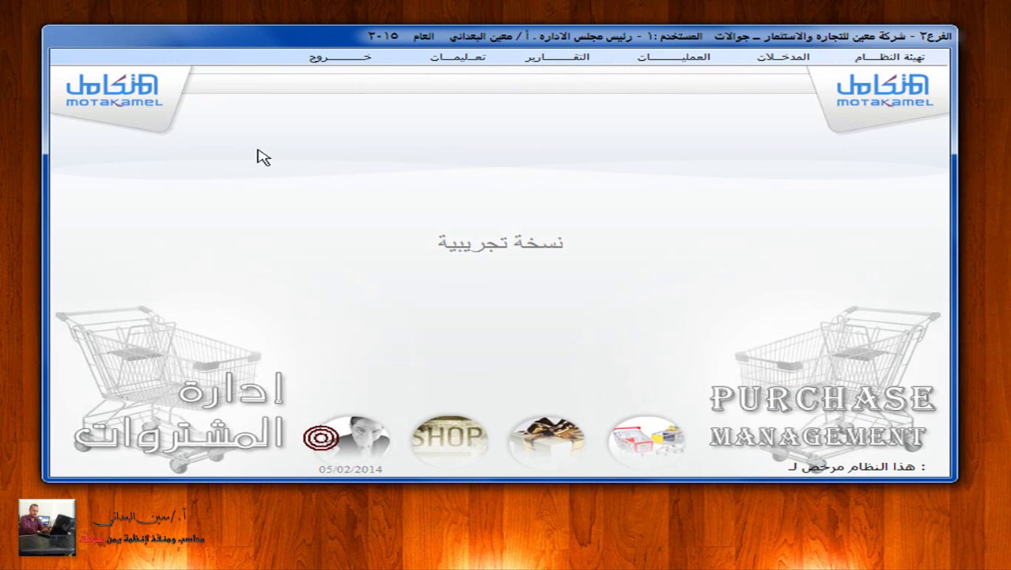
{"action": "left_click", "coordinate": [350, 59]}
{"action": "left_click", "coordinate": [905, 162]}
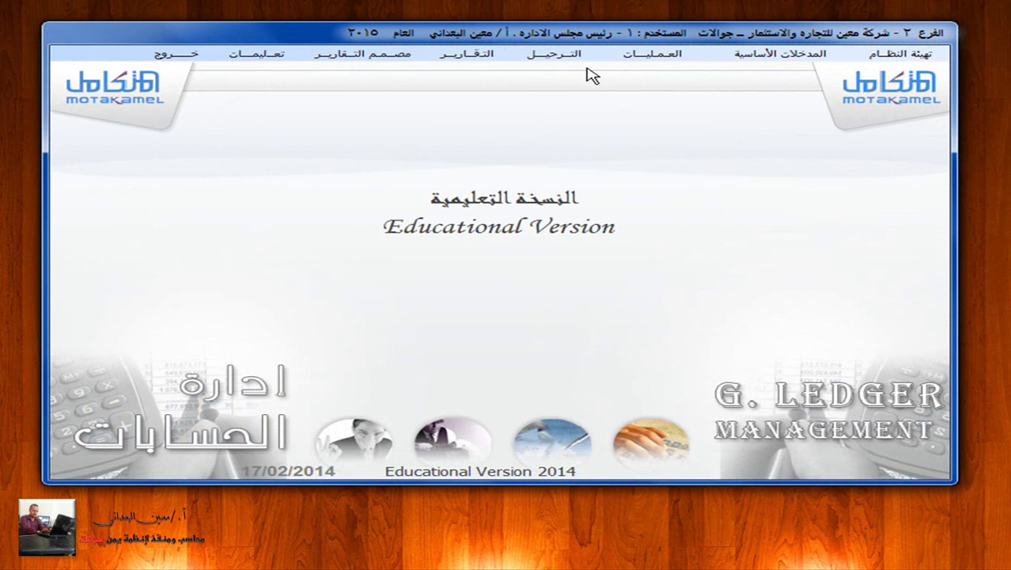
{"action": "left_click", "coordinate": [578, 54]}
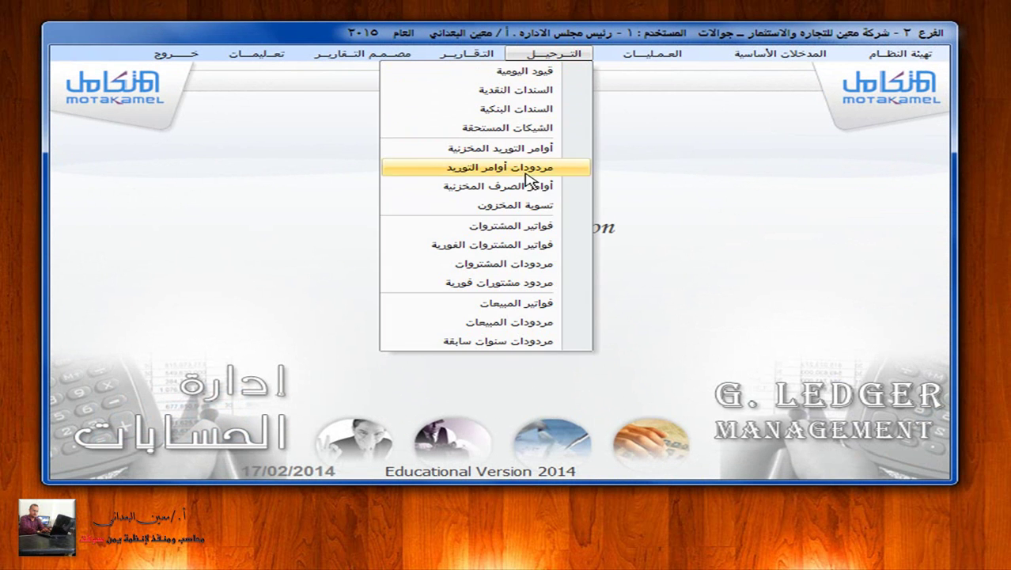
{"action": "left_click", "coordinate": [475, 244]}
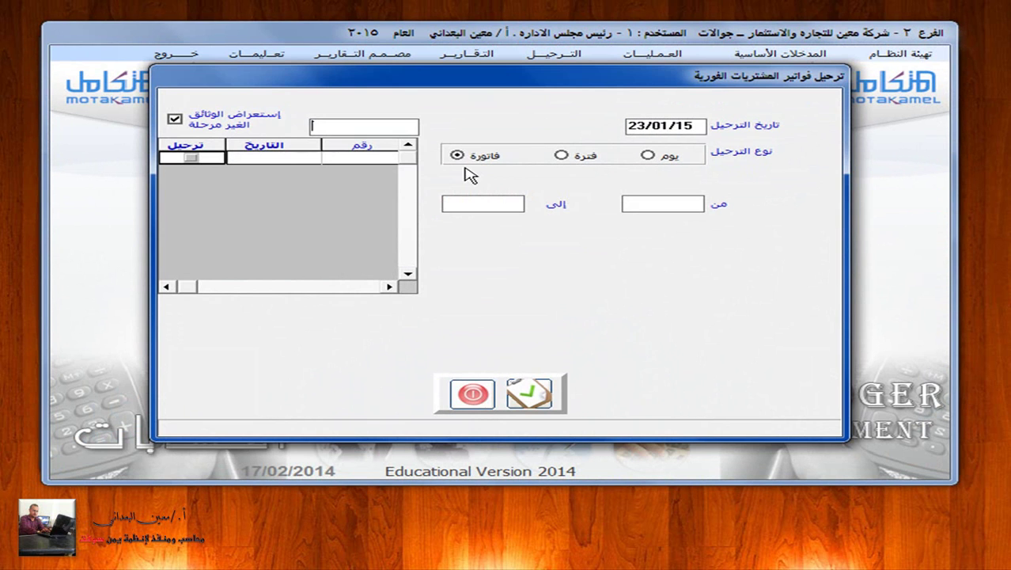
Step: Choose posting by invoice (فاتورة), mark unposted invoice 6 and post it
{"action": "left_click", "coordinate": [457, 155]}
{"action": "left_click", "coordinate": [191, 158]}
{"action": "left_click", "coordinate": [529, 394]}
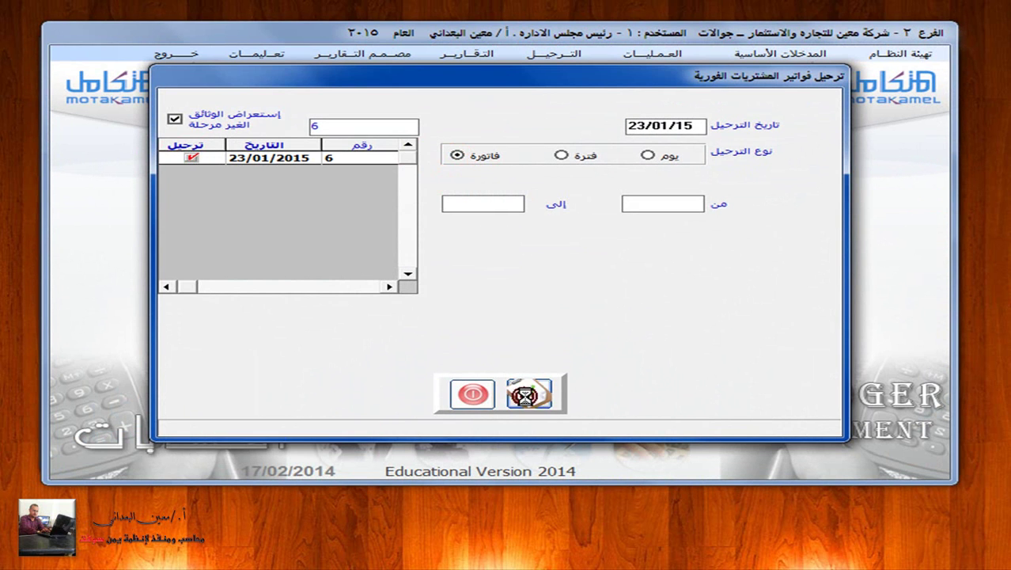
Step: Leave the General Ledger posting form and open the purchase return invoices (فواتير مردود المشتروات) in the Purchase module
{"action": "left_click", "coordinate": [472, 393]}
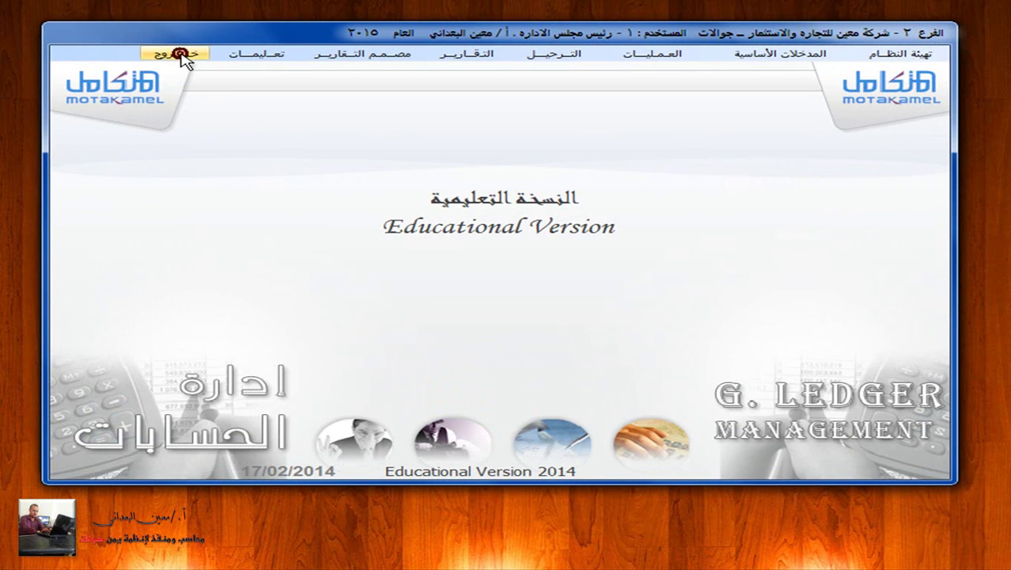
{"action": "left_click", "coordinate": [181, 54]}
{"action": "left_click", "coordinate": [902, 264]}
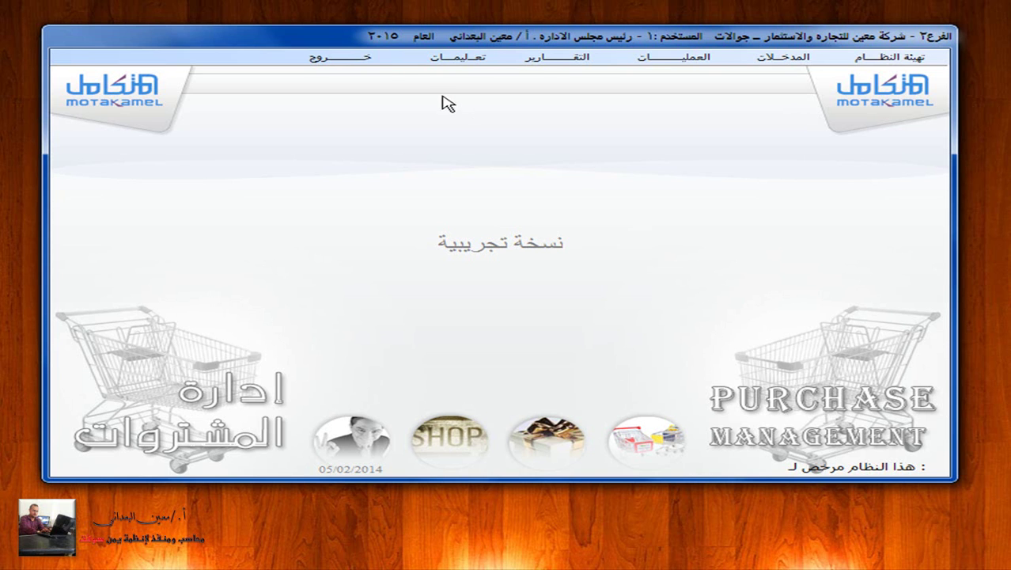
{"action": "left_click", "coordinate": [362, 60]}
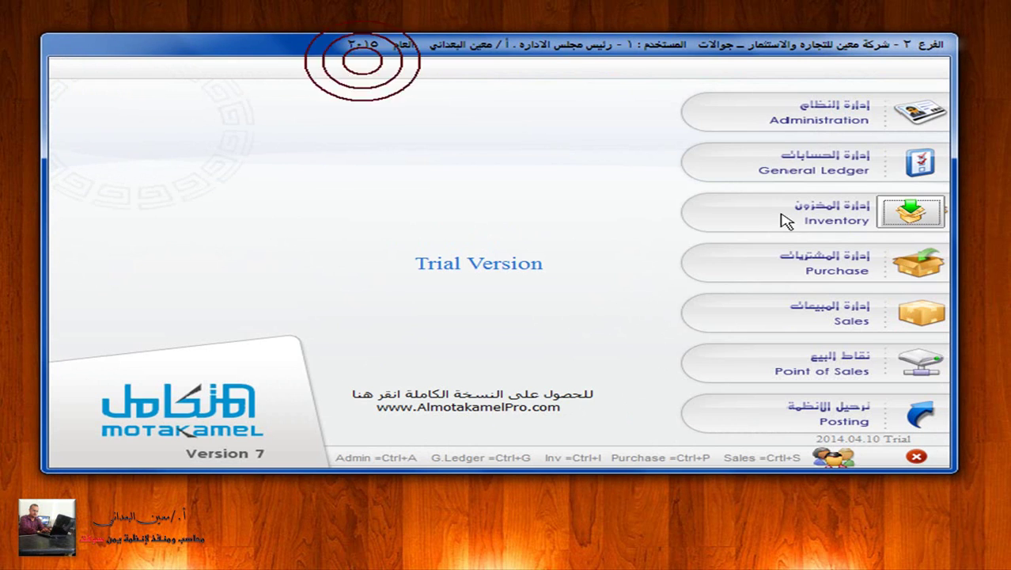
{"action": "left_click", "coordinate": [910, 265]}
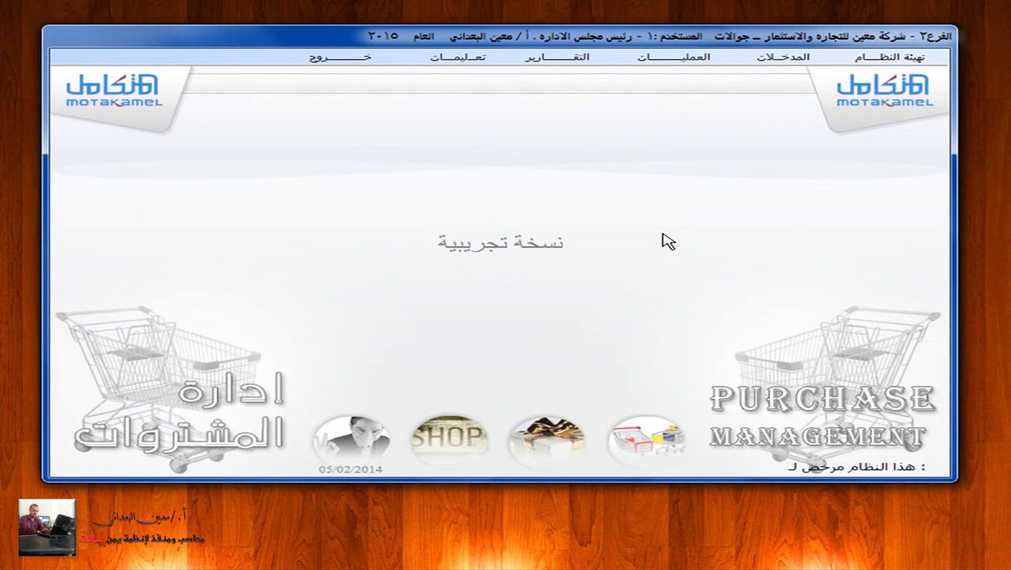
{"action": "left_click", "coordinate": [656, 62]}
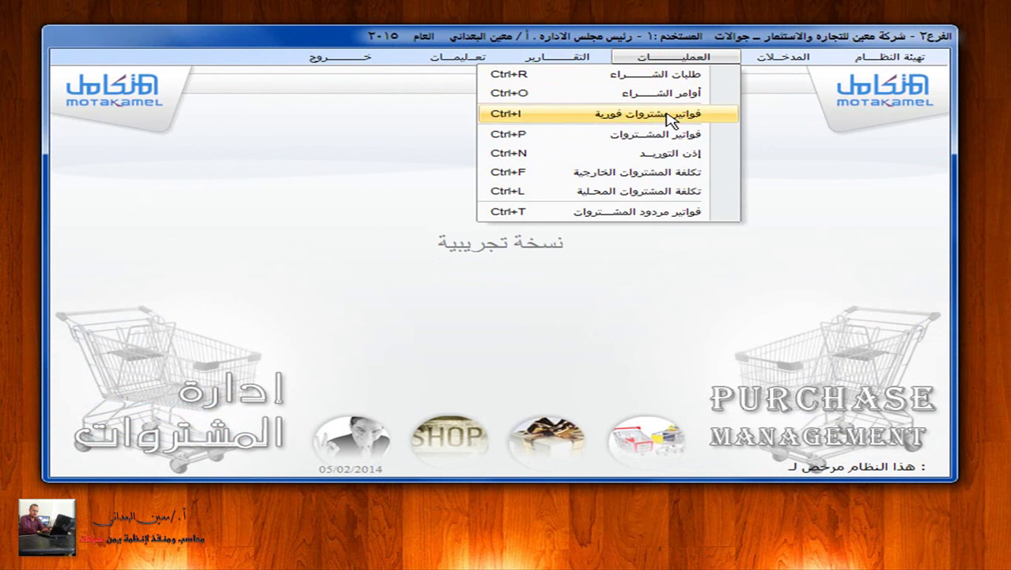
{"action": "left_click", "coordinate": [696, 212]}
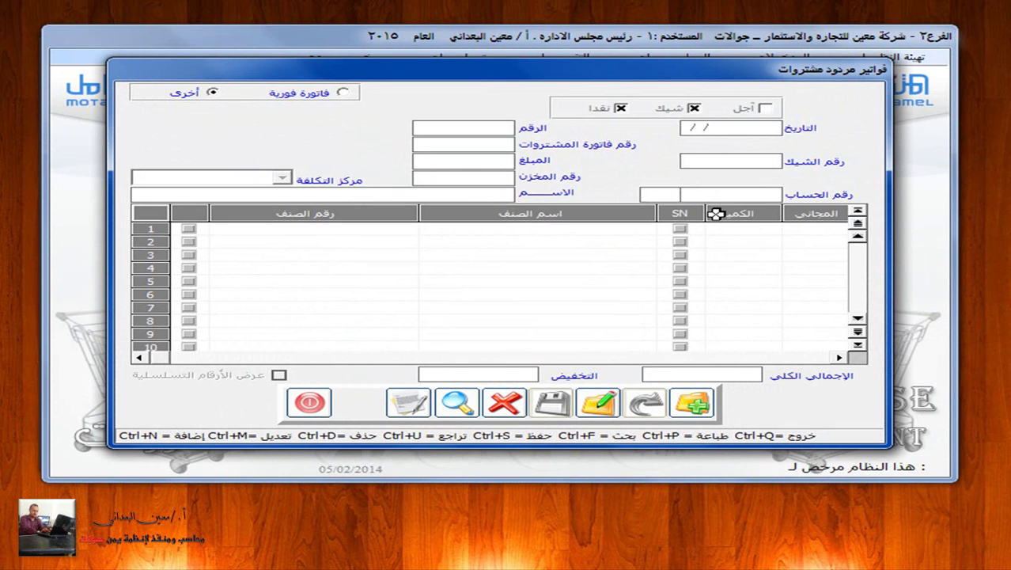
Step: Add a new purchase return of type immediate invoice (فاتورة فورية) and load purchase invoice 6 into it
{"action": "left_click", "coordinate": [688, 402]}
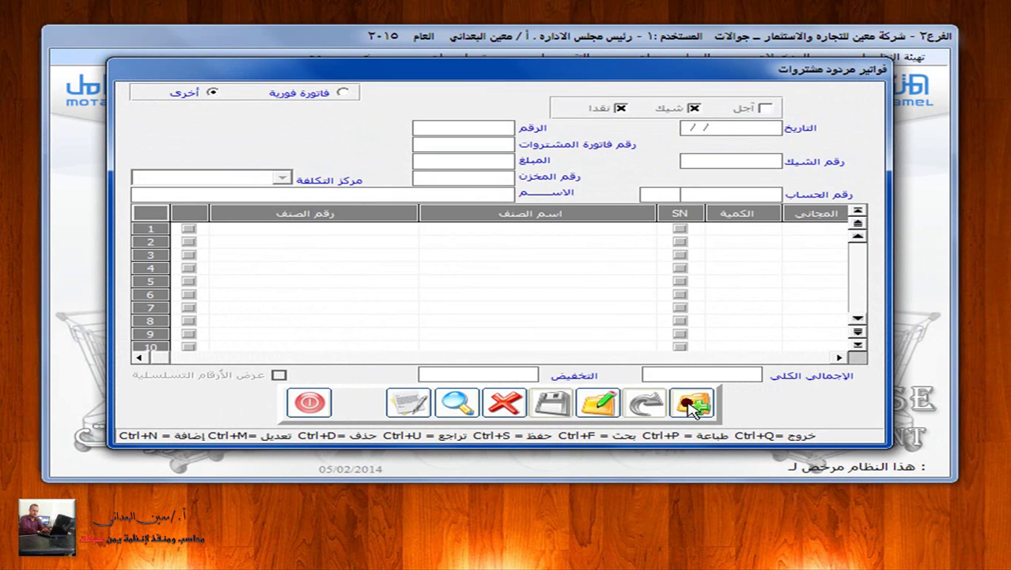
{"action": "left_click", "coordinate": [345, 93]}
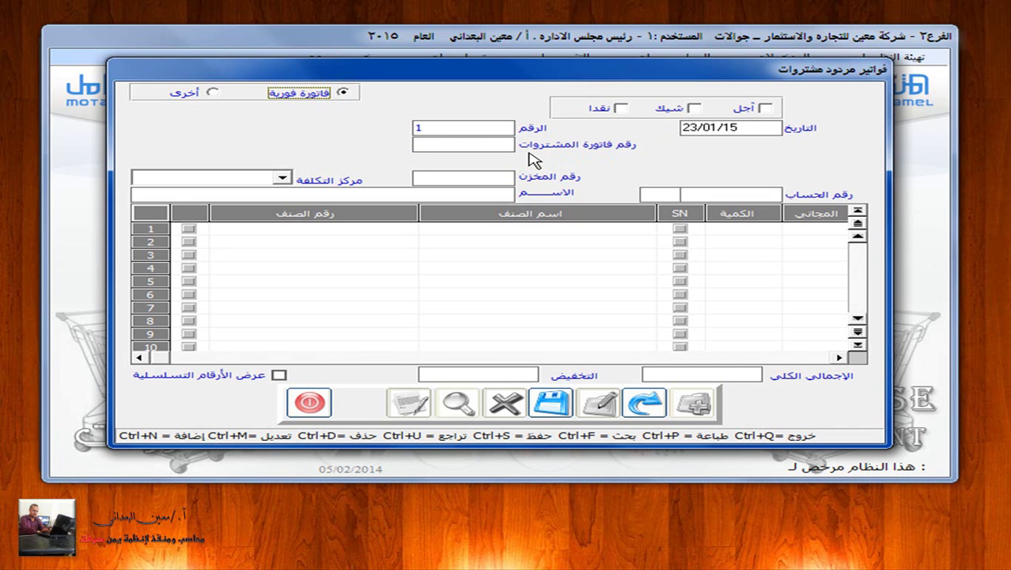
{"action": "left_click", "coordinate": [458, 150]}
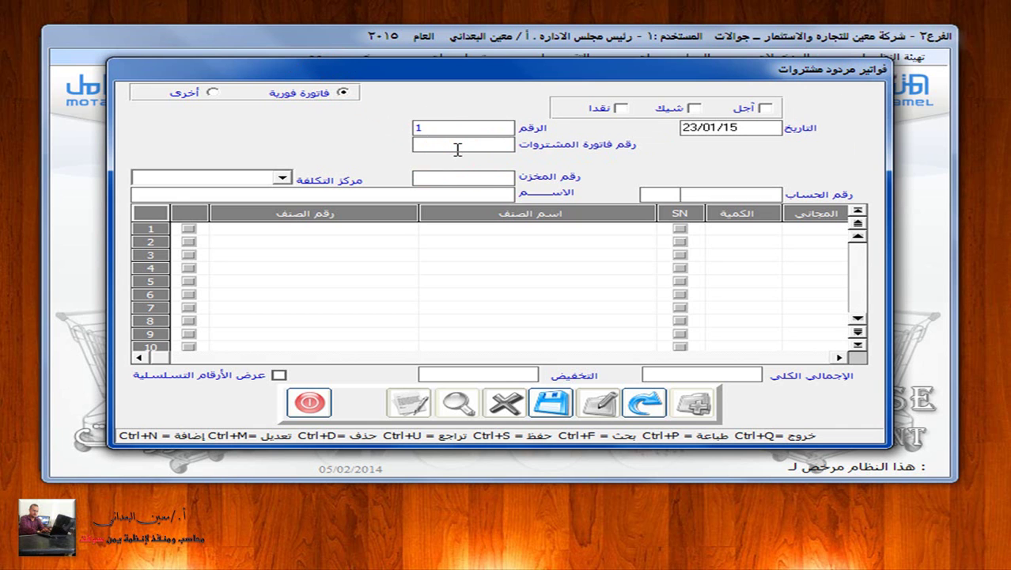
{"action": "double_click", "coordinate": [458, 145]}
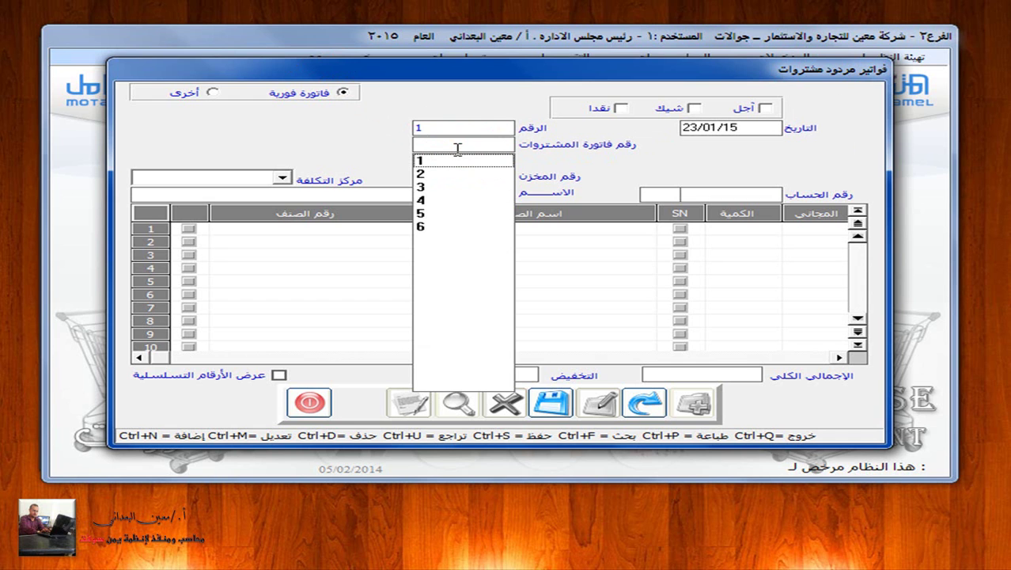
{"action": "left_click", "coordinate": [420, 227]}
{"action": "left_click", "coordinate": [420, 225]}
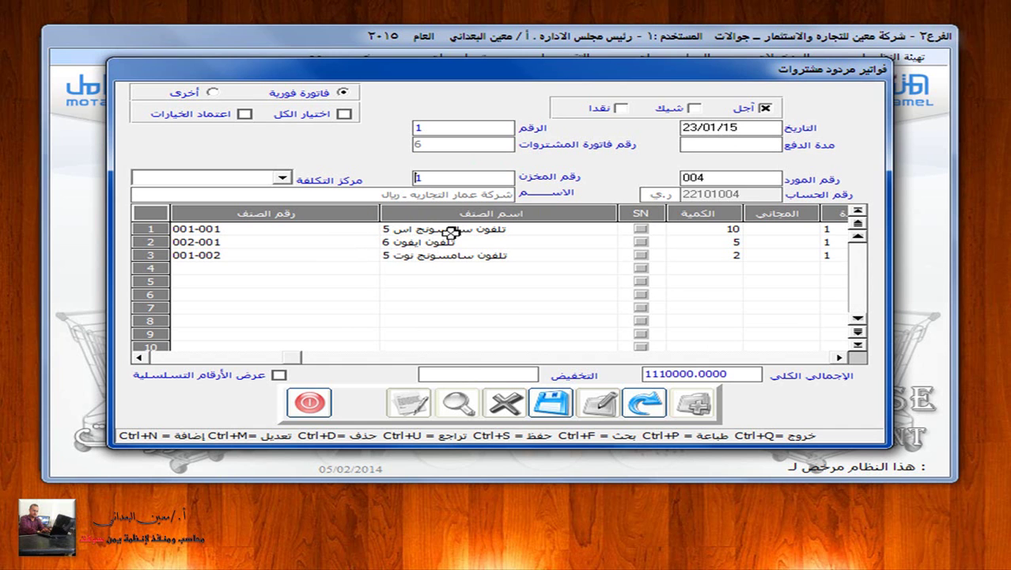
Step: Mark only the تلفون ايفون 6 row for return and apply the selection (اعتماد الخيارات)
{"action": "left_click", "coordinate": [140, 357]}
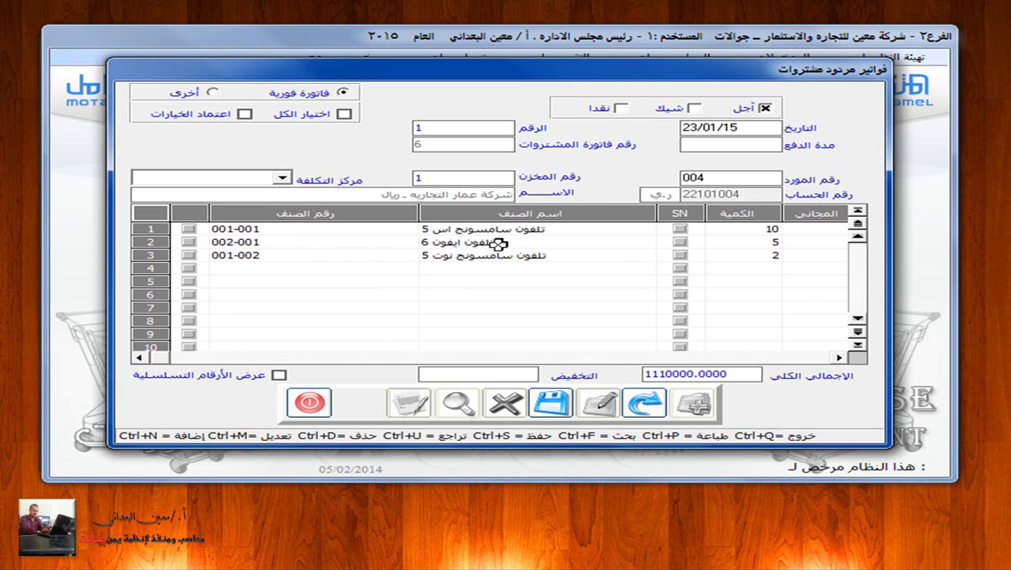
{"action": "left_click", "coordinate": [189, 242]}
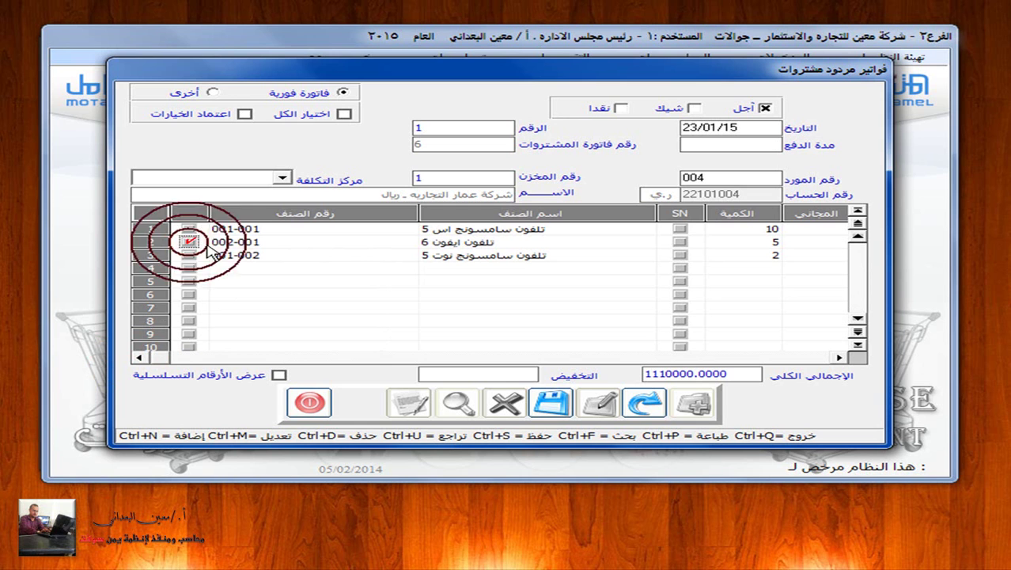
{"action": "left_click", "coordinate": [245, 115]}
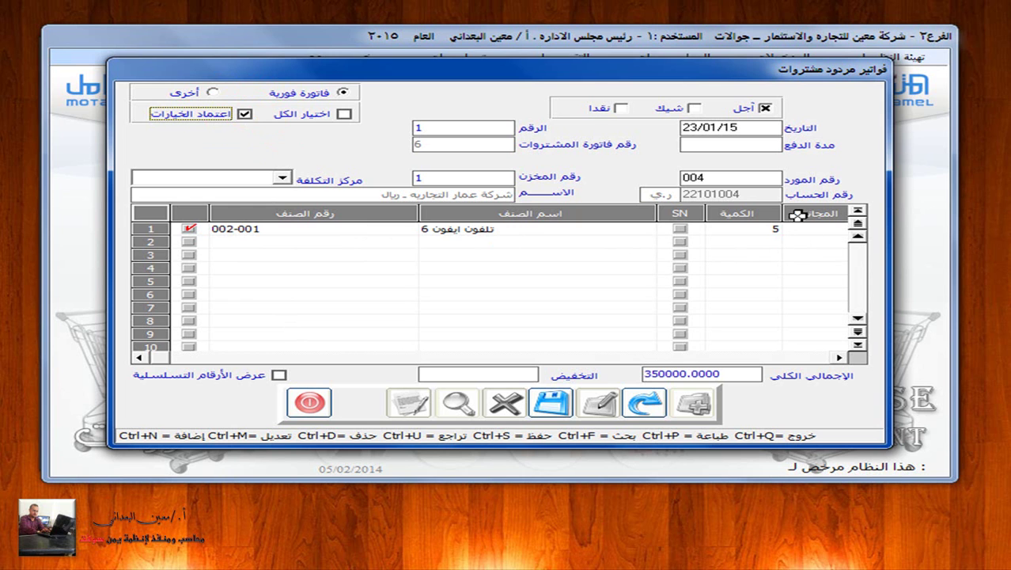
Step: Set the returned quantity of تلفون ايفون 6 to 2, save the return invoice and close its form
{"action": "left_click", "coordinate": [758, 230]}
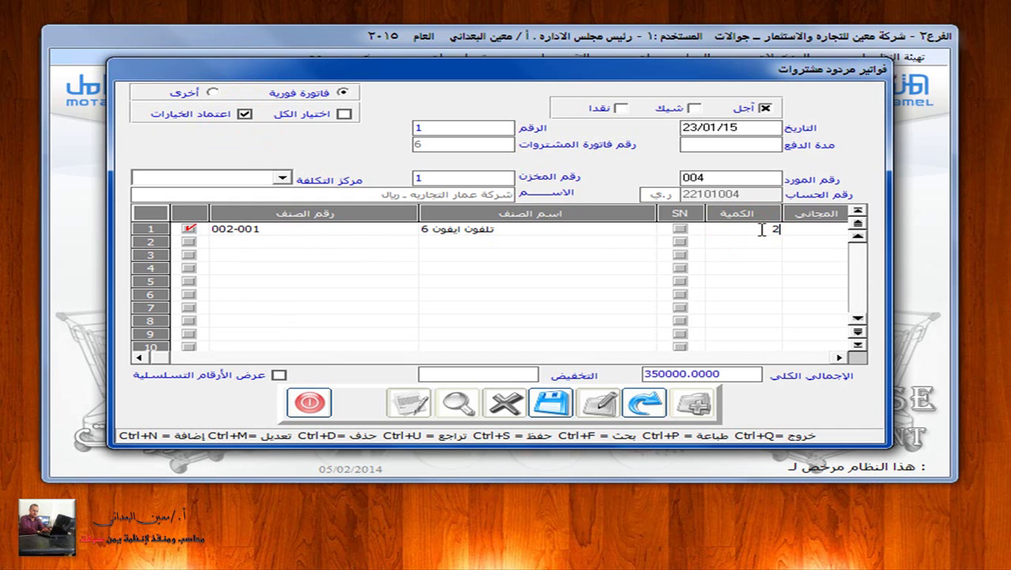
{"action": "type", "text": "2"}
{"action": "key", "text": "Return"}
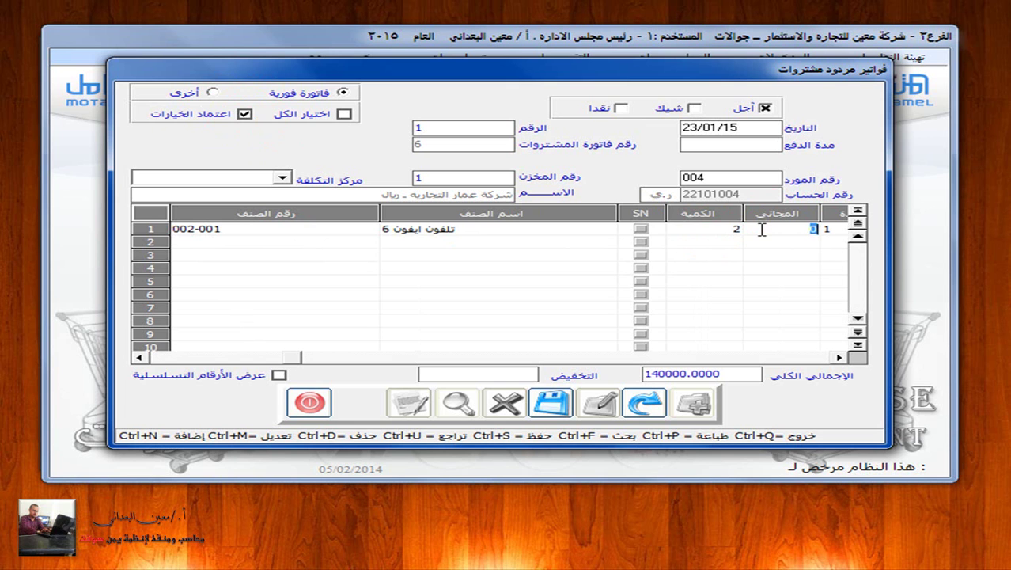
{"action": "left_click", "coordinate": [550, 403]}
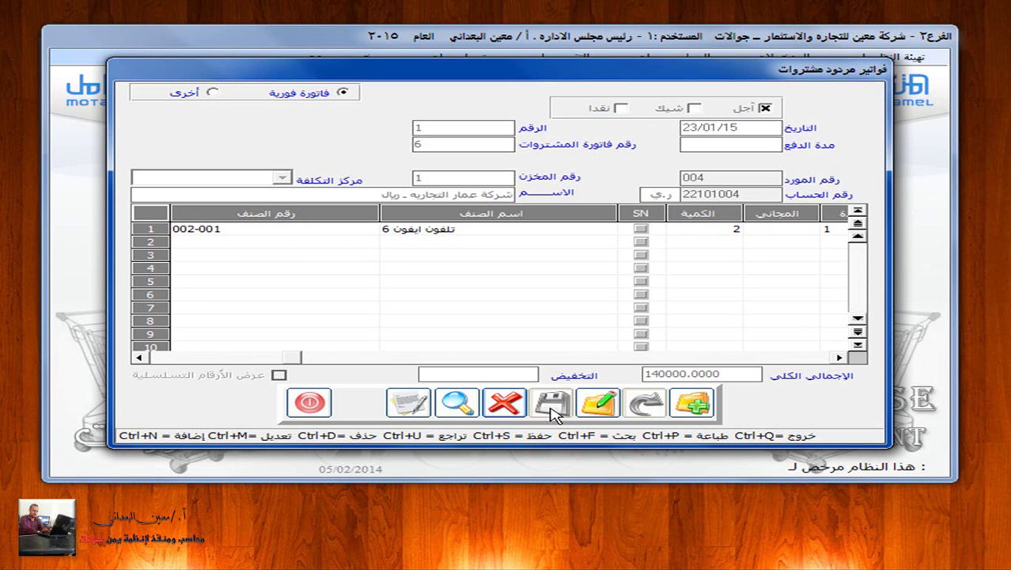
{"action": "left_click", "coordinate": [308, 403]}
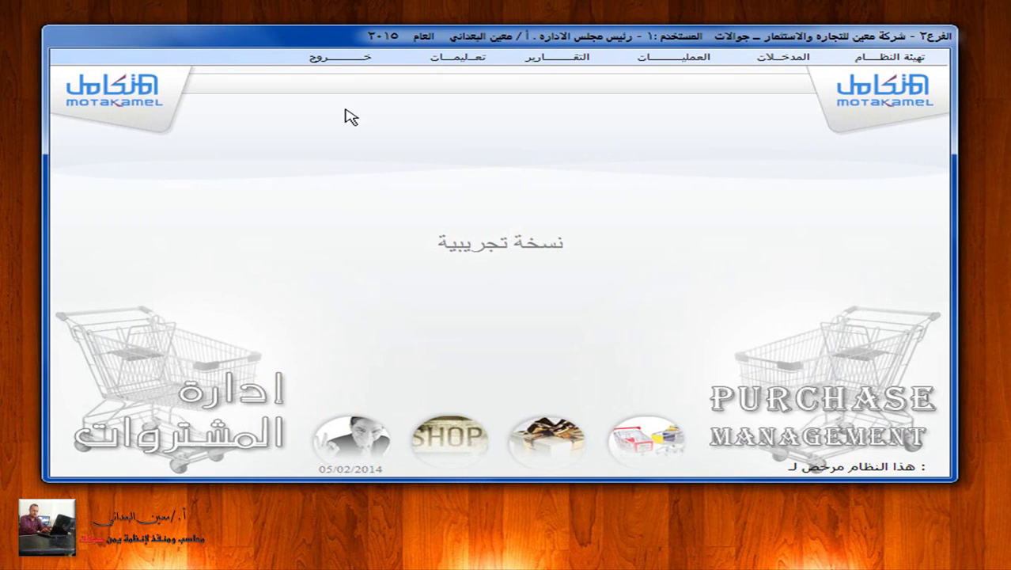
Step: Leave the Purchase module and open the posting of immediate purchase returns (مردود مشتروات فورية) in General Ledger
{"action": "left_click", "coordinate": [349, 58]}
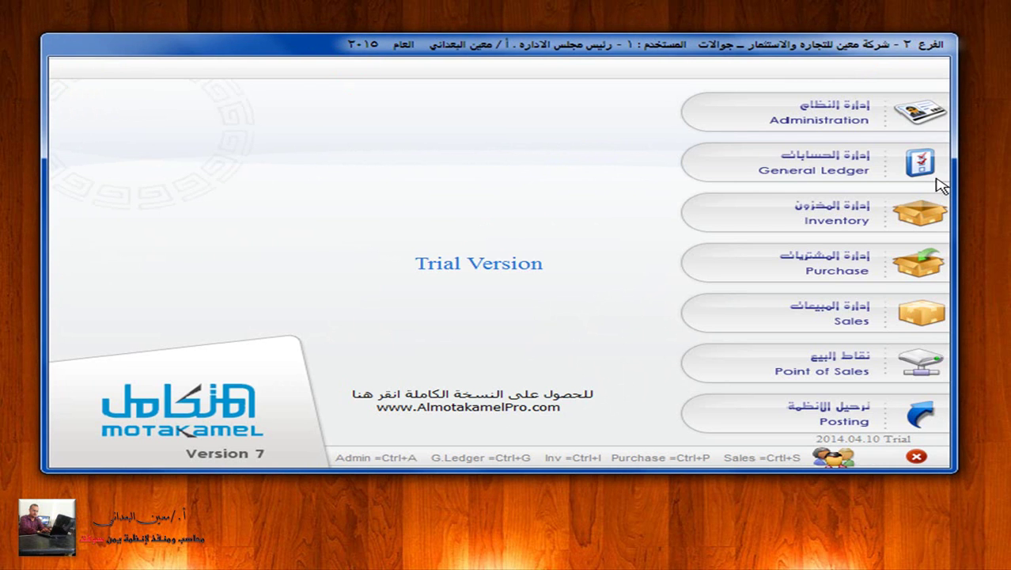
{"action": "left_click", "coordinate": [920, 163]}
{"action": "left_click", "coordinate": [582, 57]}
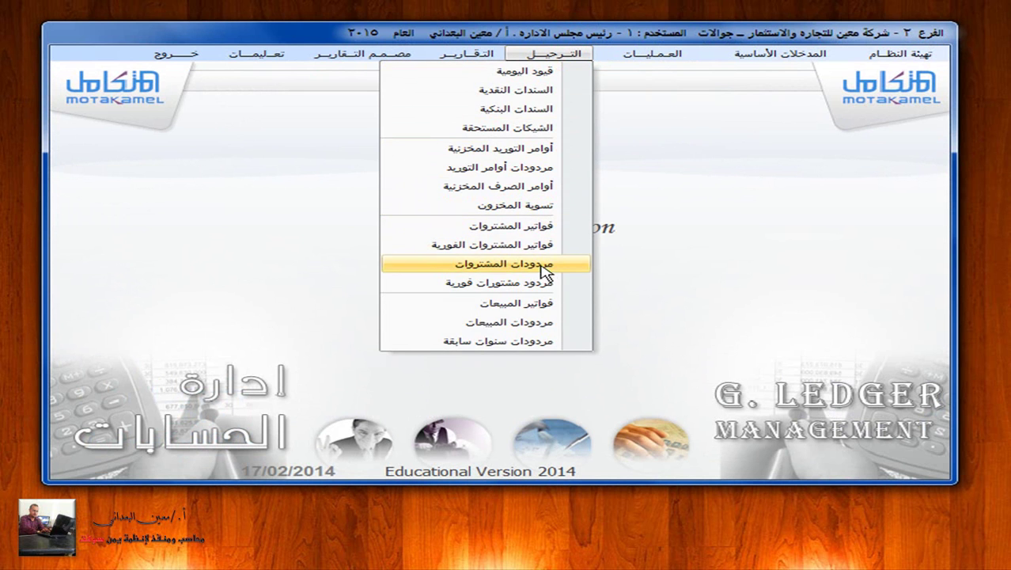
{"action": "left_click", "coordinate": [554, 283]}
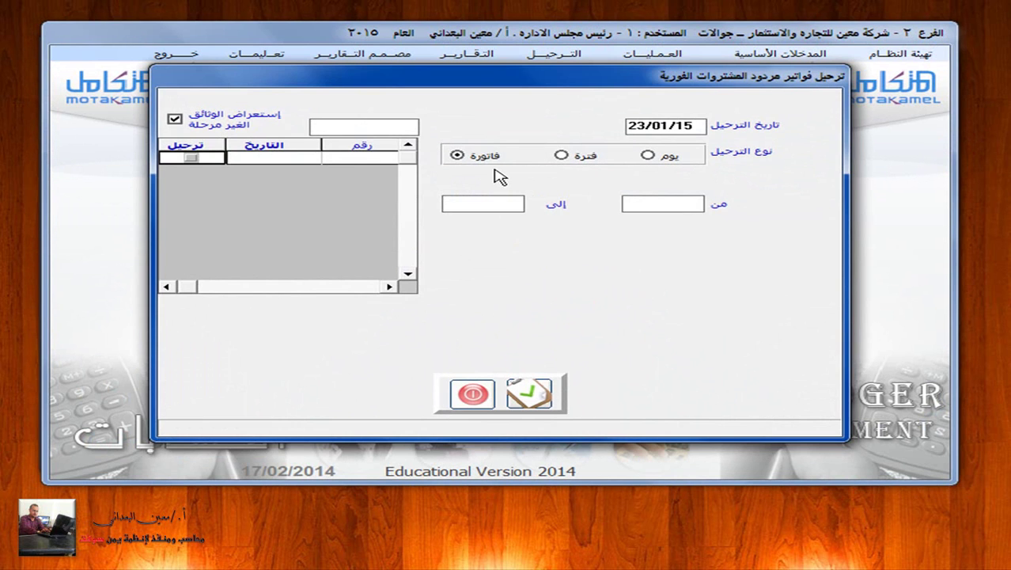
Step: Choose posting by invoice (فاتورة), mark unposted return invoice 1, post it and close the posting form
{"action": "left_click", "coordinate": [489, 156]}
{"action": "left_click", "coordinate": [185, 159]}
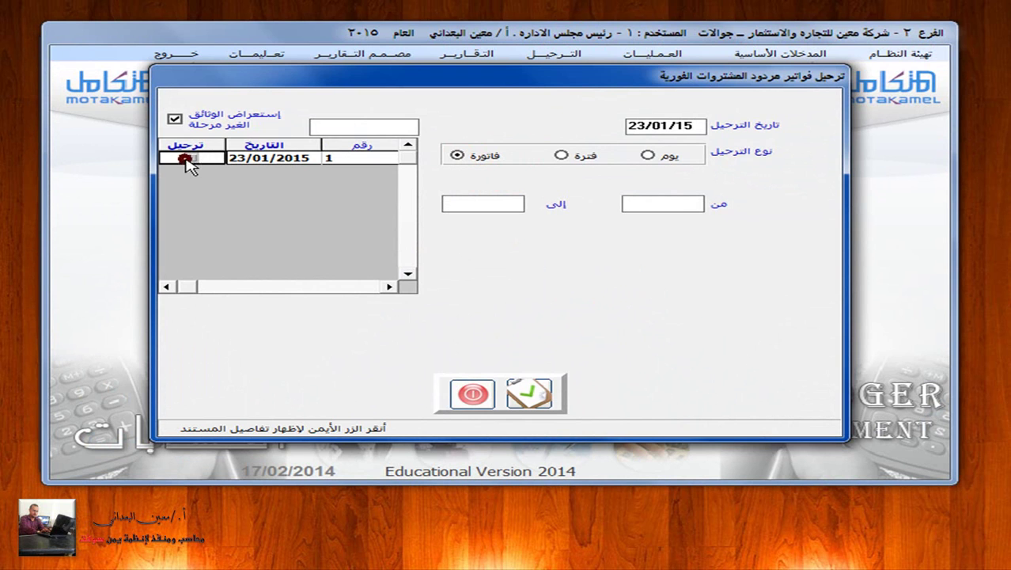
{"action": "left_click", "coordinate": [534, 396]}
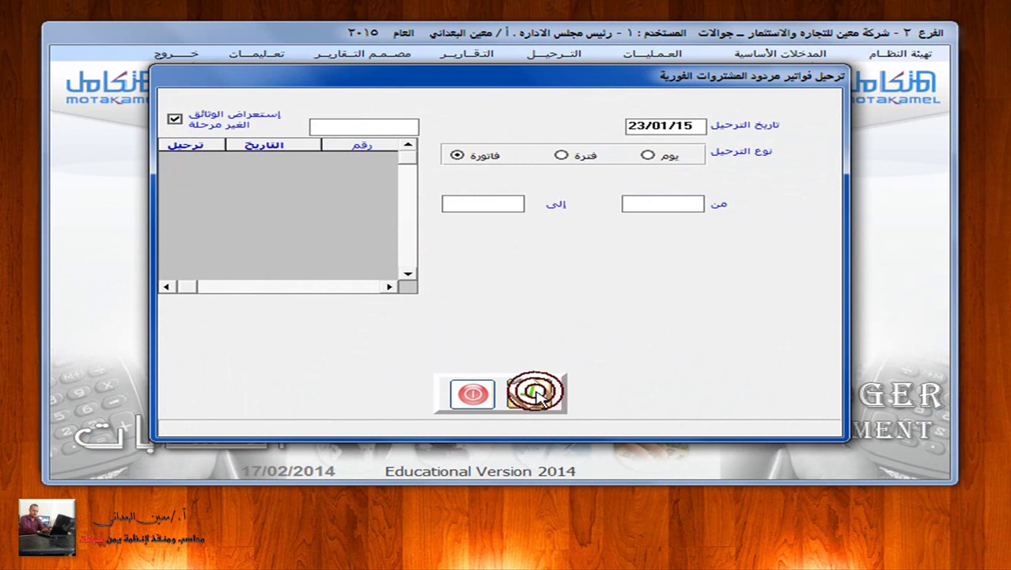
{"action": "left_click", "coordinate": [474, 396]}
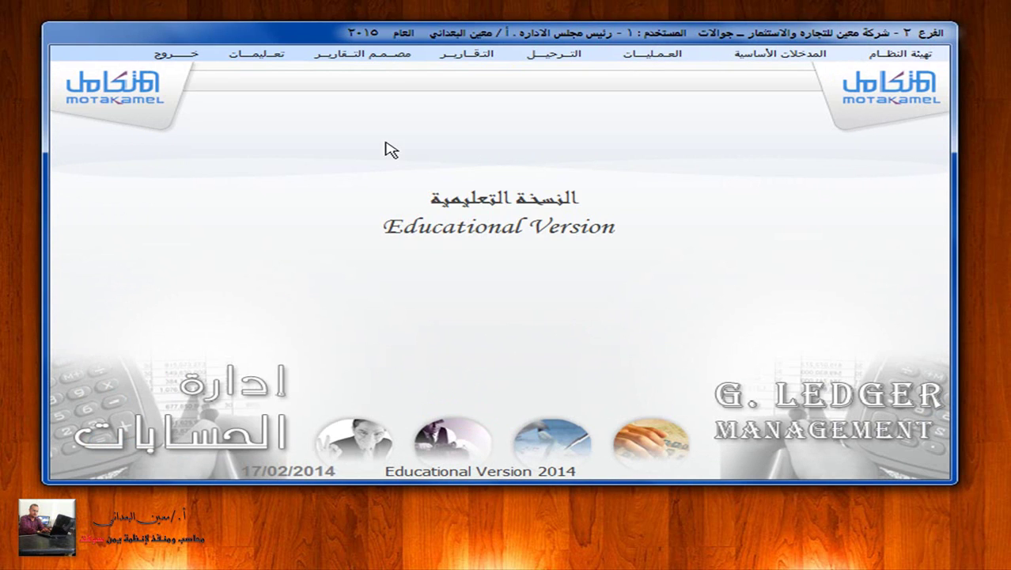
Step: Reopen General Ledger and open the account statement report for sub-accounts (الحسابات الفرعية)
{"action": "left_click", "coordinate": [168, 62]}
{"action": "left_click", "coordinate": [898, 160]}
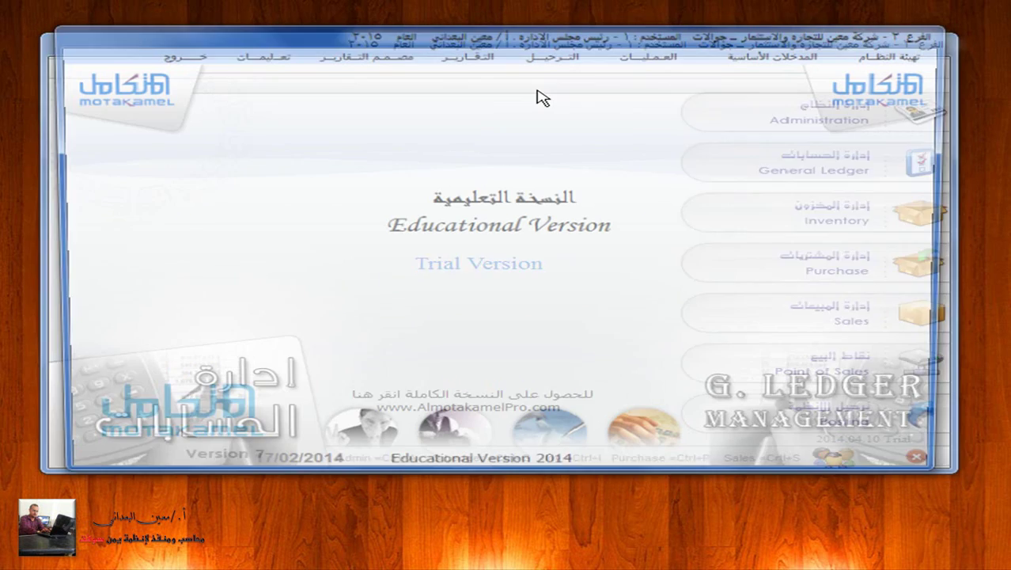
{"action": "left_click", "coordinate": [490, 54]}
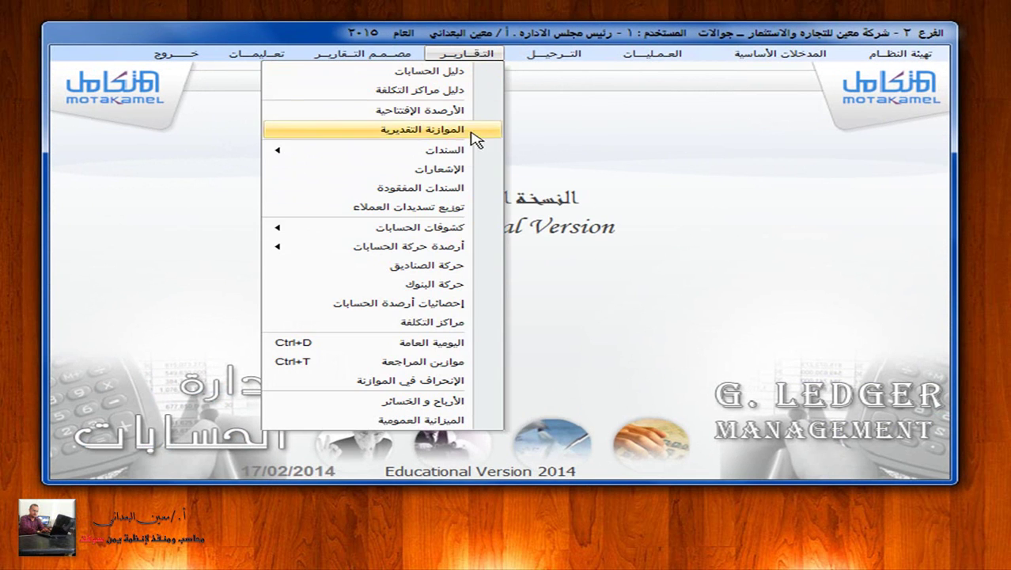
{"action": "left_click", "coordinate": [447, 228]}
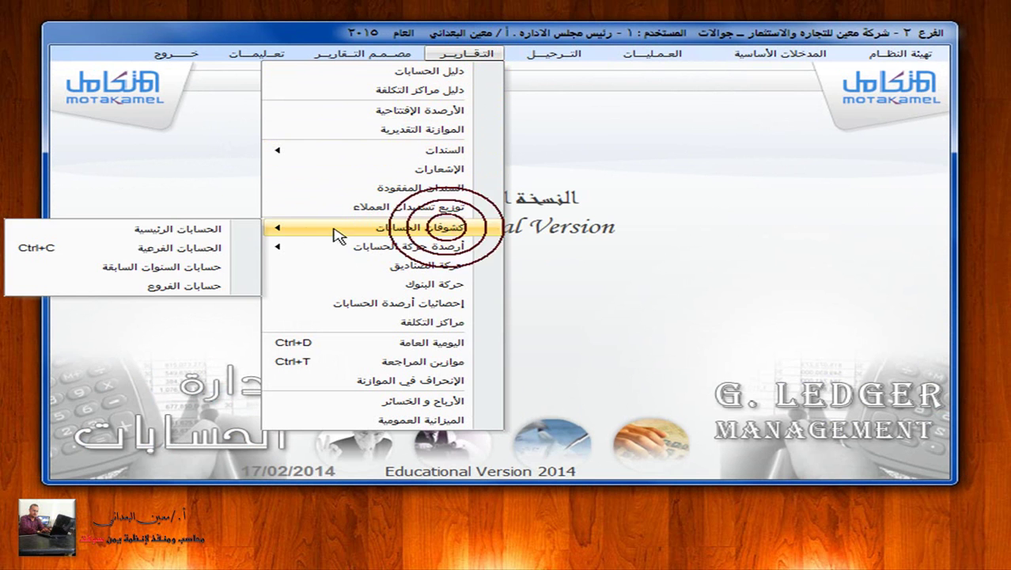
{"action": "left_click", "coordinate": [222, 247]}
Step: Search the account names for عمار*, pick the شركة عمار التجاريه riyal account and display its statement
{"action": "left_click", "coordinate": [564, 98]}
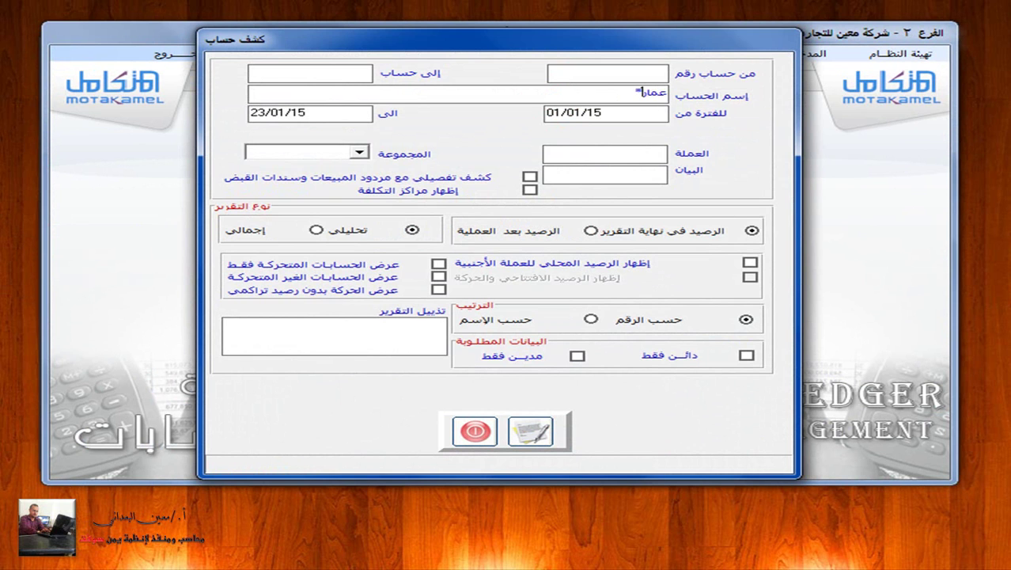
{"action": "key", "text": "Return"}
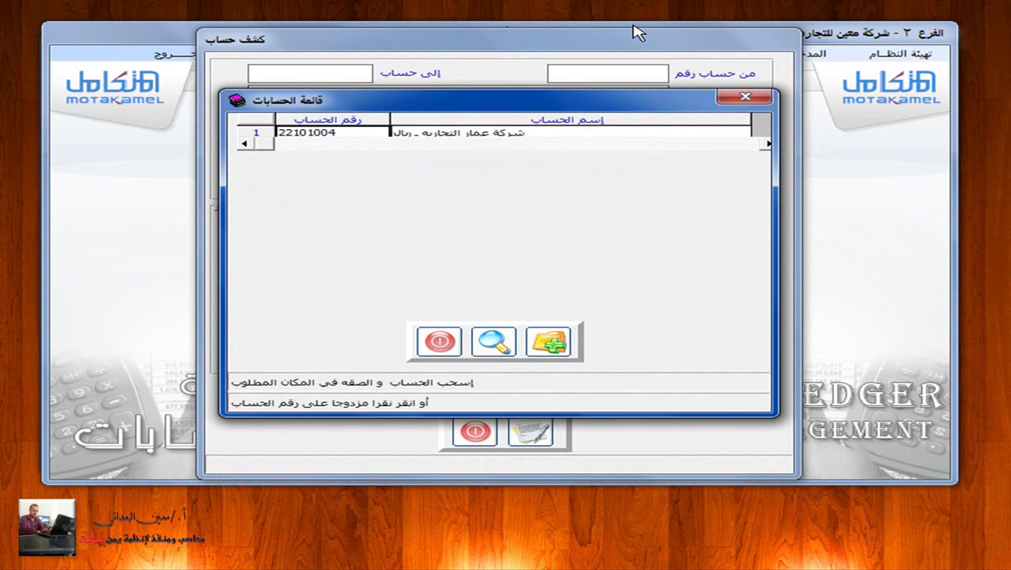
{"action": "double_click", "coordinate": [451, 133]}
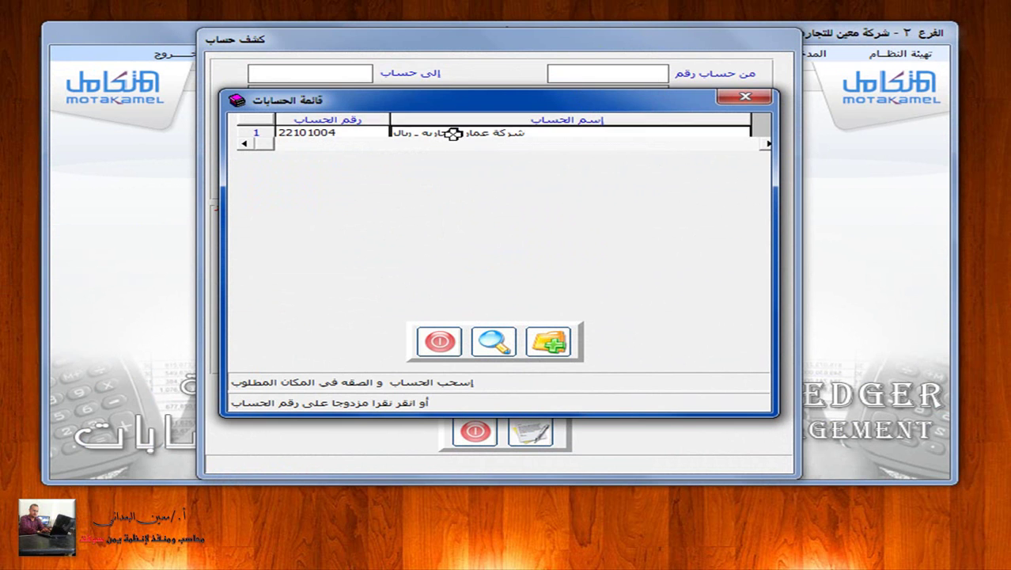
{"action": "left_click", "coordinate": [529, 429]}
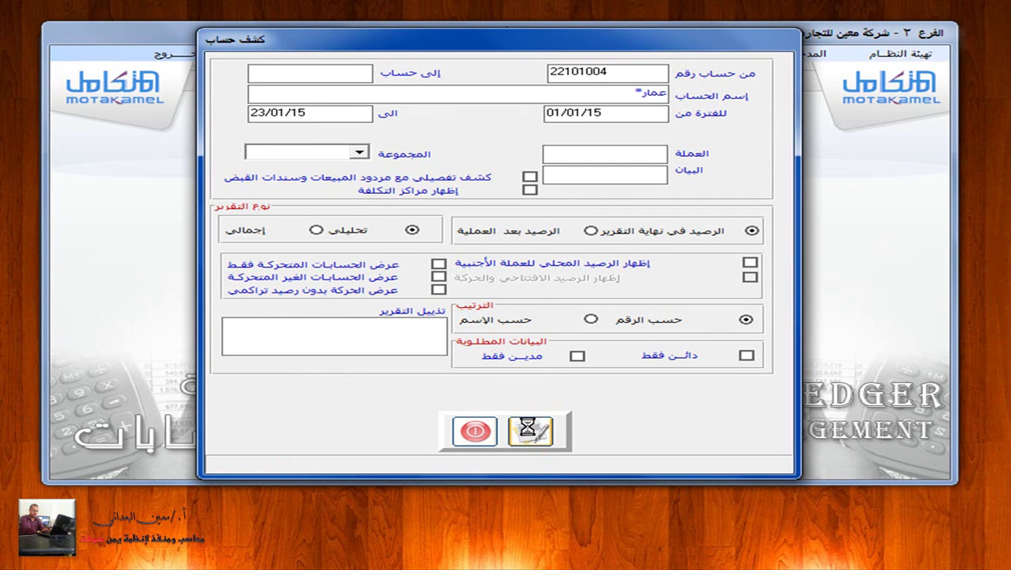
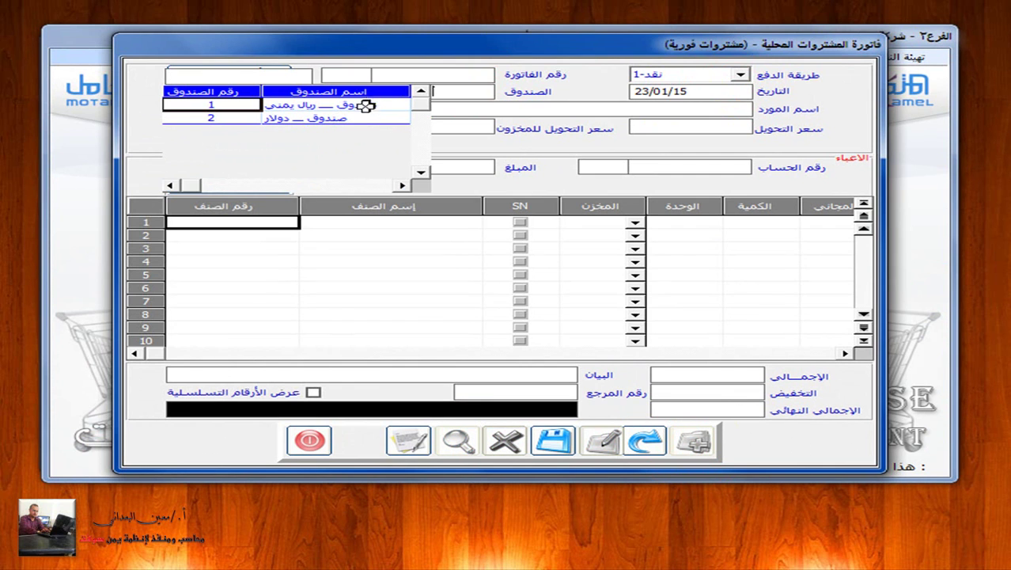
Step: Fill the new cash purchase invoice's header with the dollar cash box (صندوق دولار), an invoice number and main warehouse 1
{"action": "left_click", "coordinate": [362, 118]}
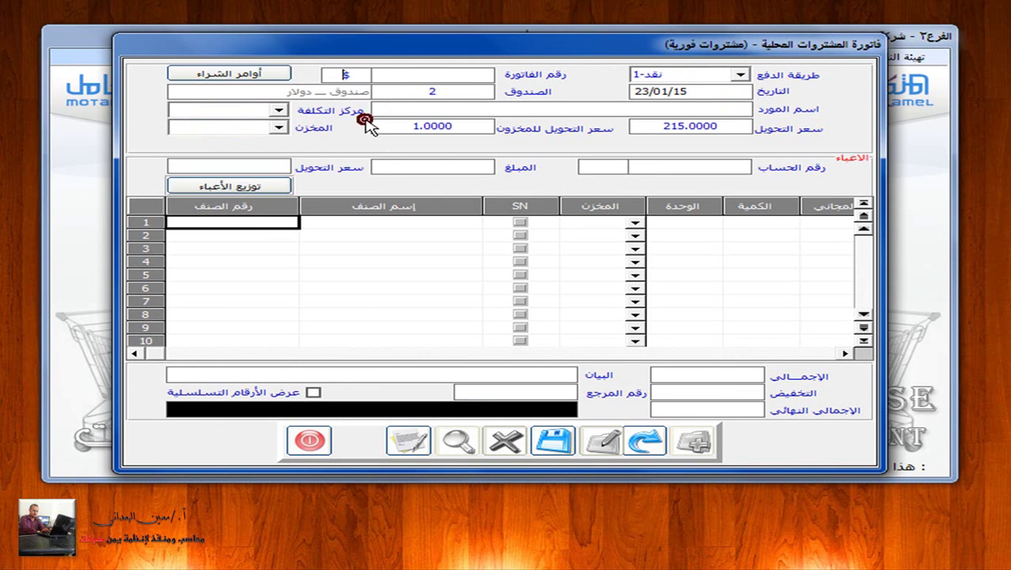
{"action": "left_click", "coordinate": [412, 77]}
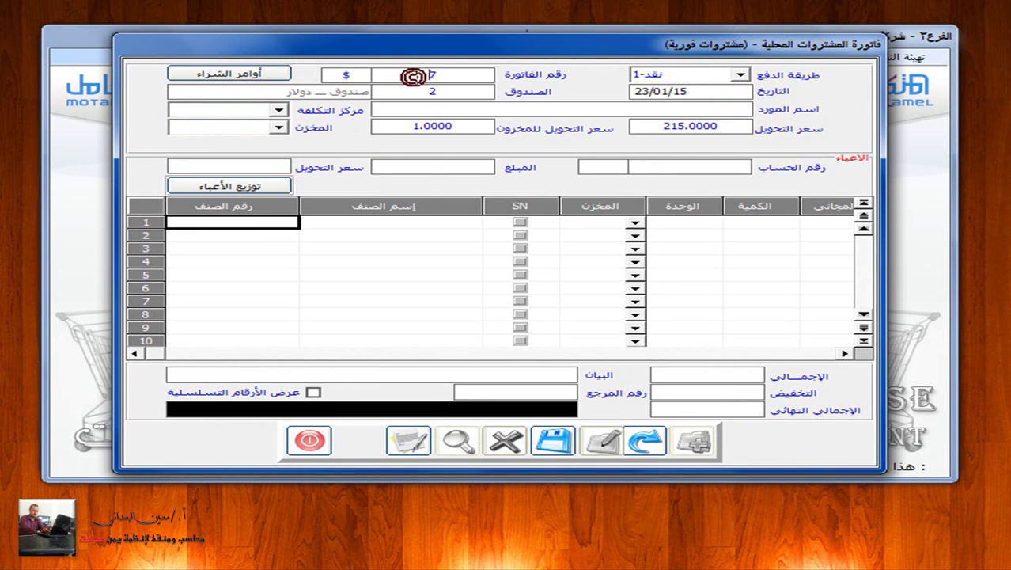
{"action": "left_click", "coordinate": [277, 129]}
{"action": "left_click", "coordinate": [269, 144]}
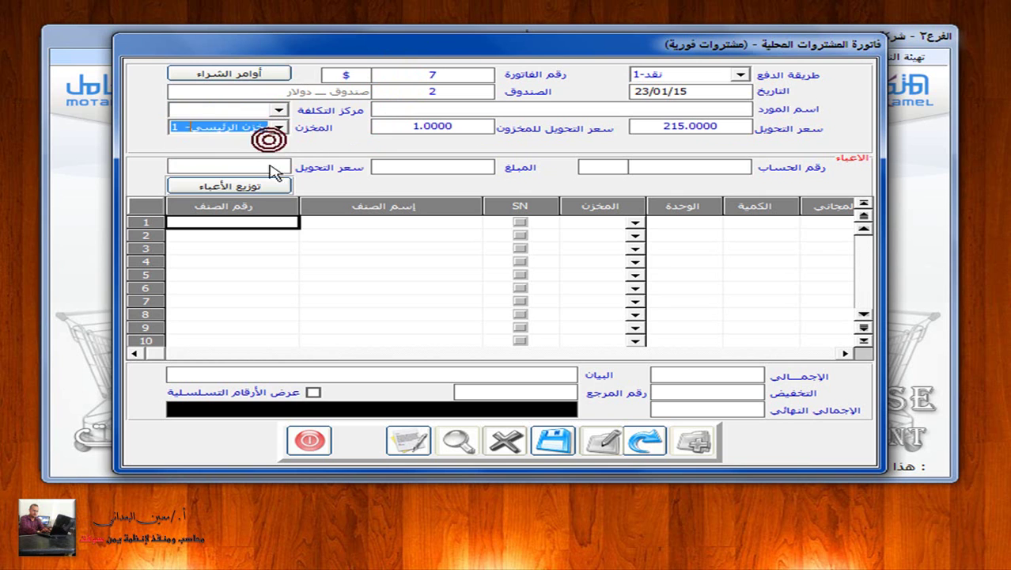
Step: Add item 001-001 to the invoice's first line with quantity 6 and unit cost 300
{"action": "left_click", "coordinate": [281, 217]}
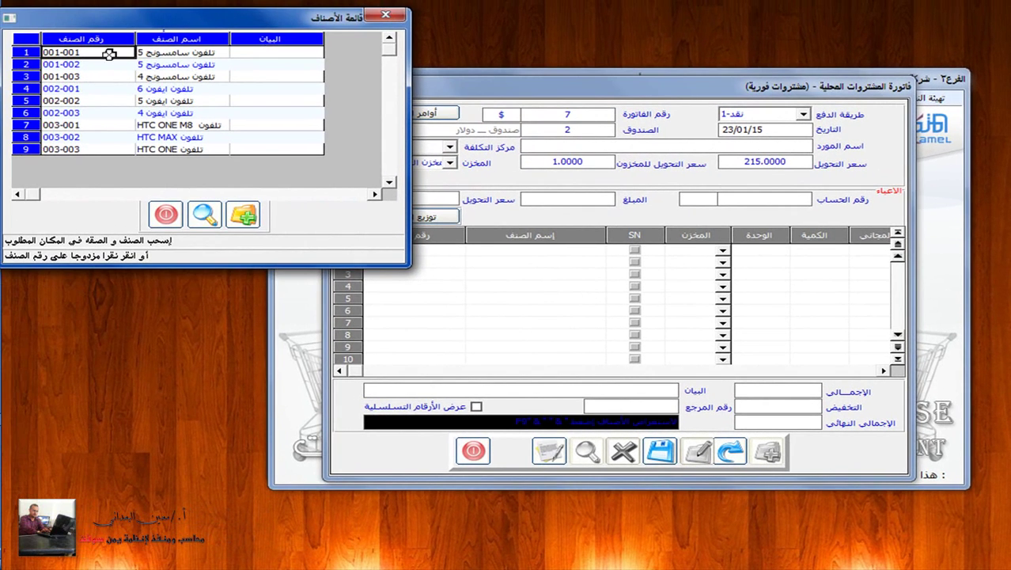
{"action": "double_click", "coordinate": [109, 52]}
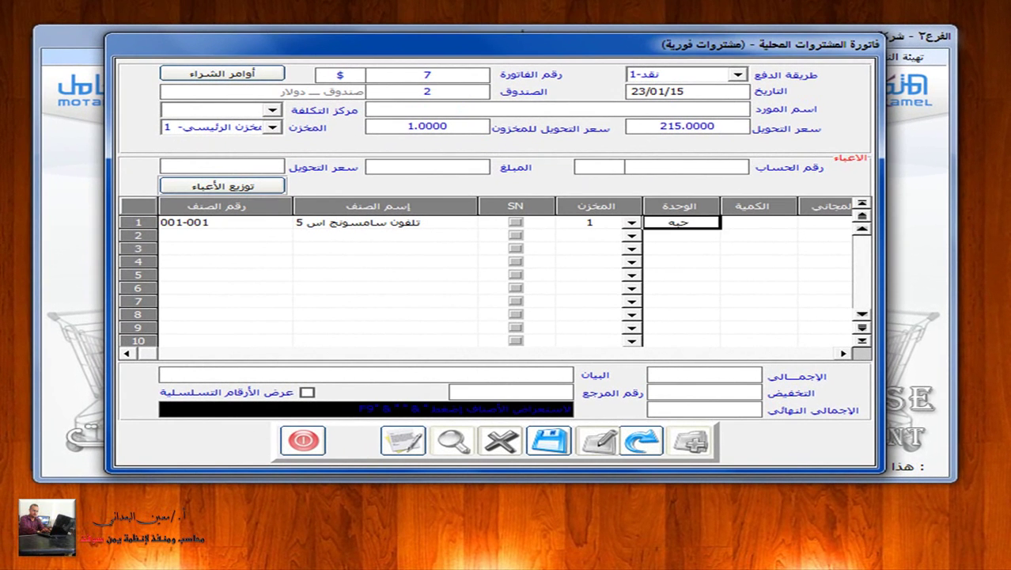
{"action": "key", "text": "Return"}
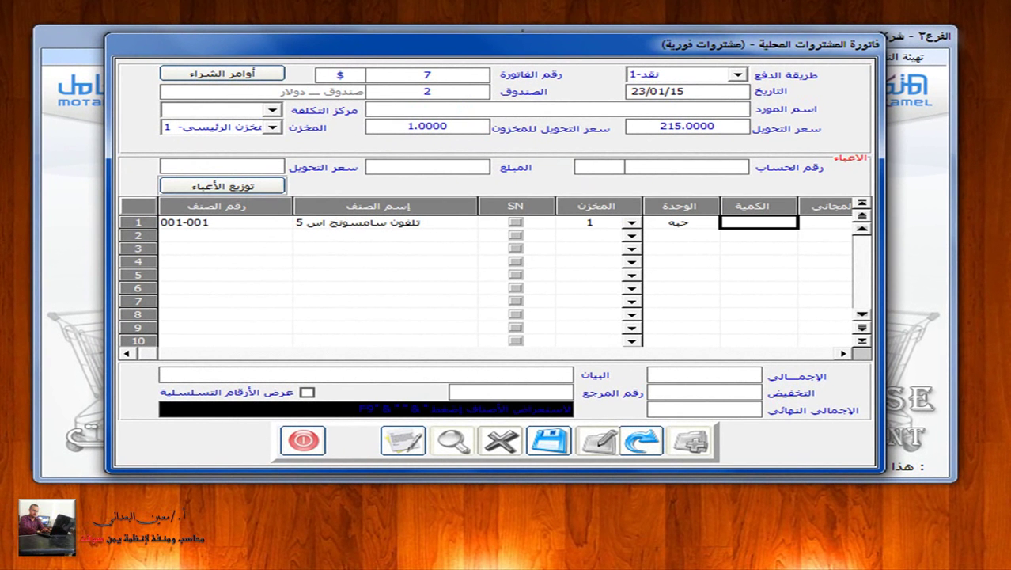
{"action": "type", "text": "6"}
{"action": "key", "text": "Return"}
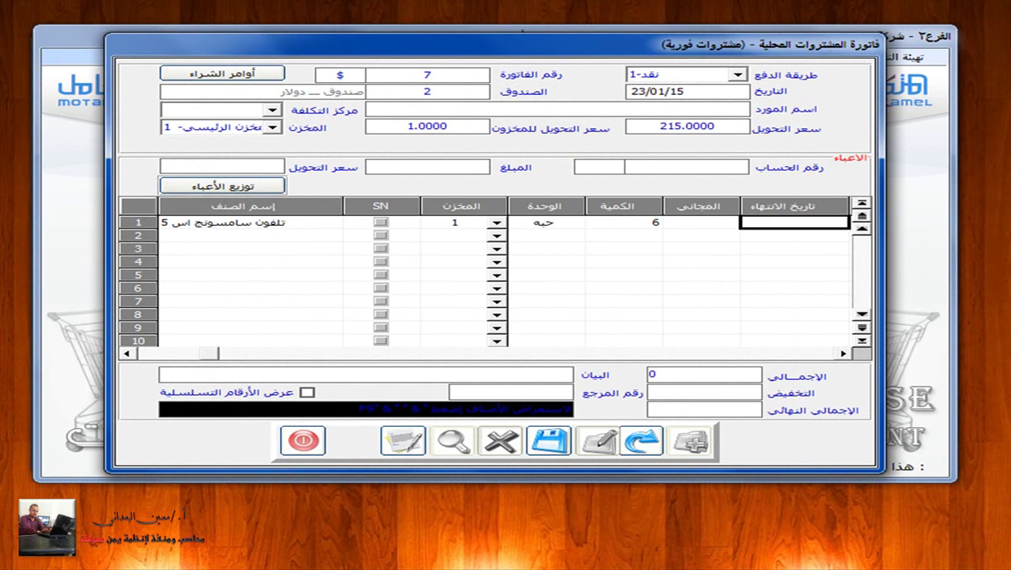
{"action": "key", "text": "Return"}
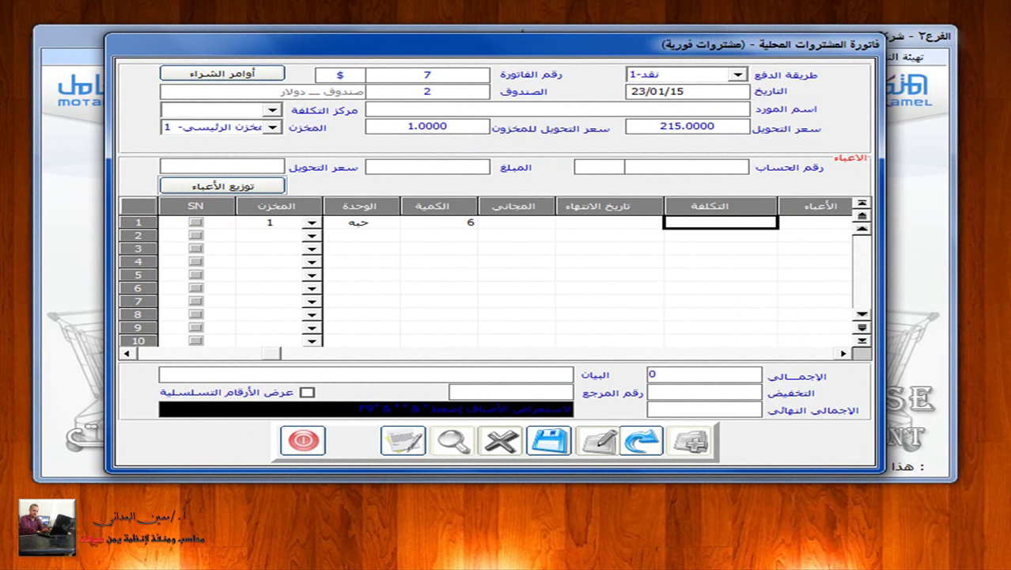
{"action": "type", "text": "30"}
{"action": "key", "text": "Return"}
{"action": "key", "text": "Return"}
{"action": "key", "text": "Return"}
{"action": "key", "text": "Return"}
{"action": "key", "text": "Return"}
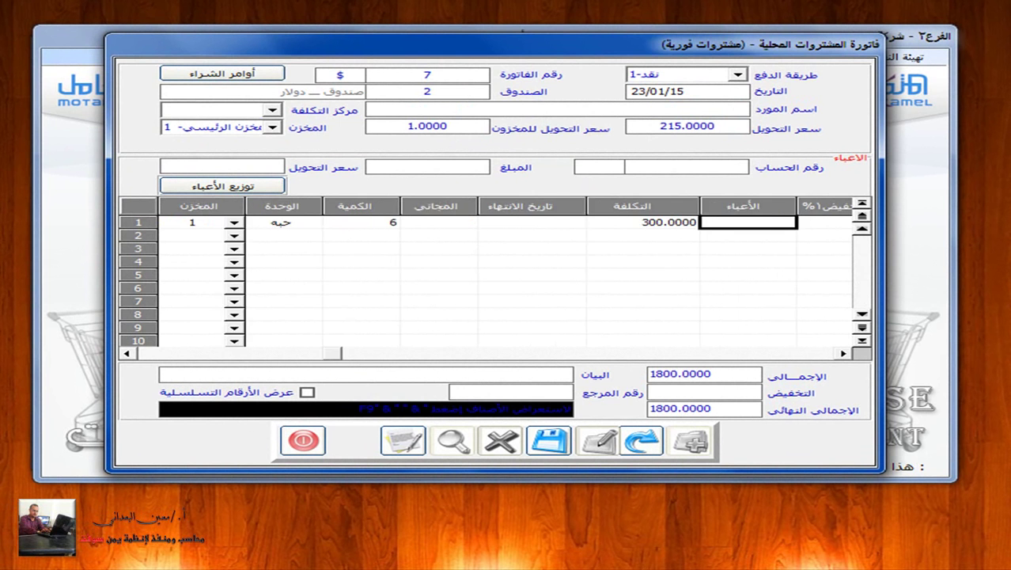
Step: Add item 001-002 on the second invoice line with quantity 8 and unit cost 350
{"action": "key", "text": "F3"}
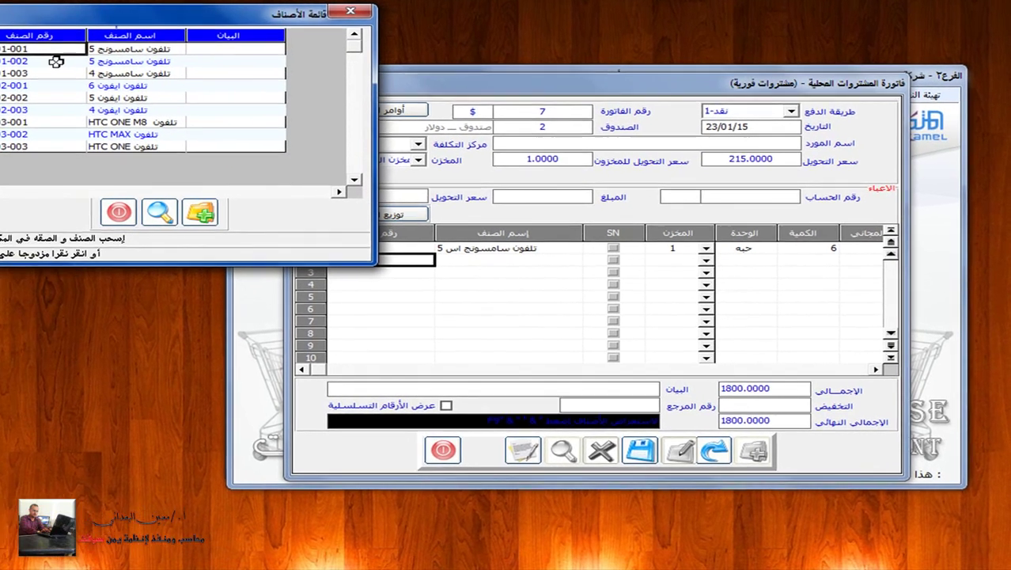
{"action": "double_click", "coordinate": [72, 71]}
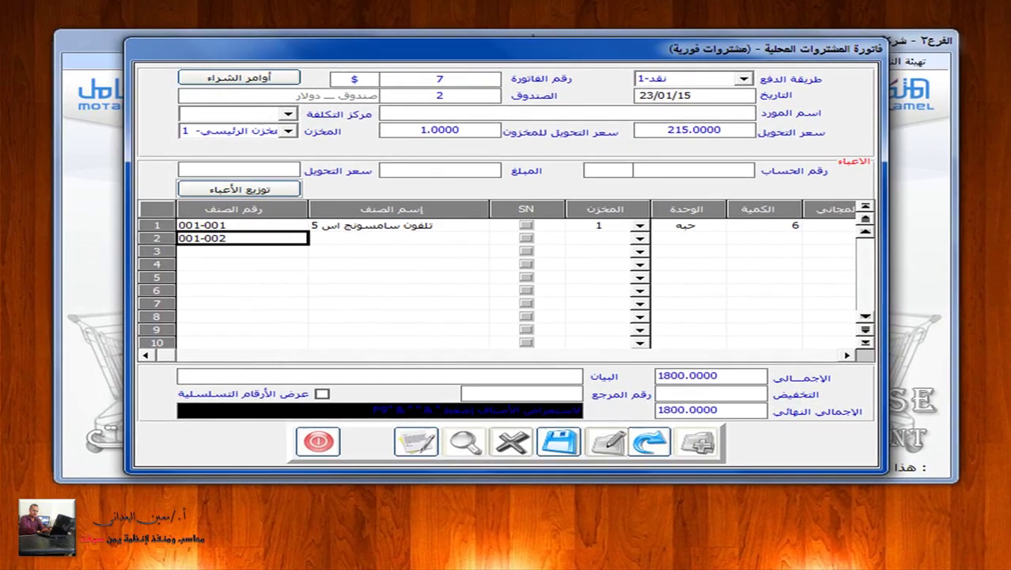
{"action": "key", "text": "Return"}
{"action": "key", "text": "Return"}
{"action": "key", "text": "Return"}
{"action": "key", "text": "Return"}
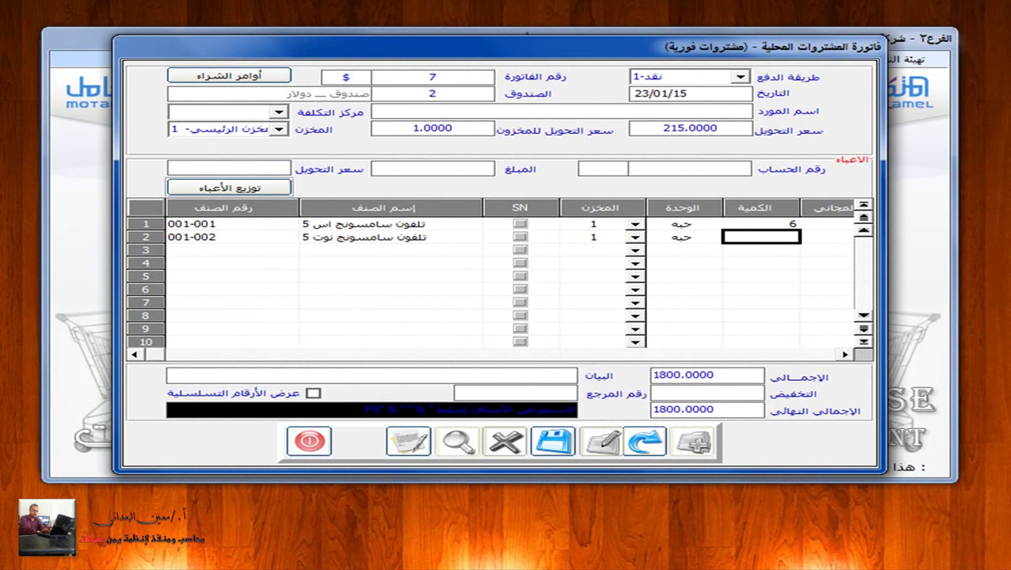
{"action": "type", "text": "8"}
{"action": "key", "text": "Return"}
{"action": "key", "text": "Return"}
{"action": "key", "text": "Return"}
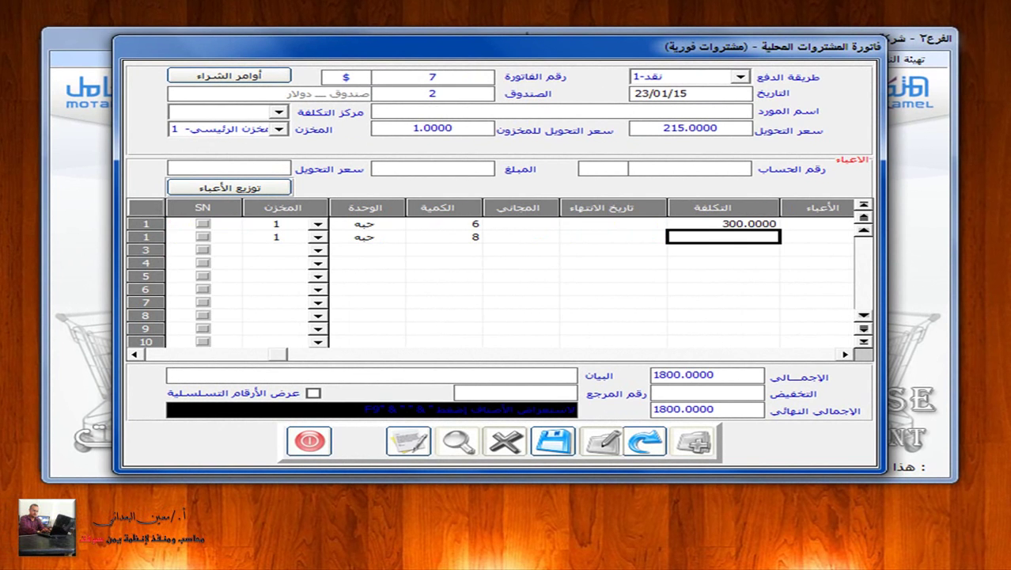
{"action": "type", "text": "350"}
{"action": "key", "text": "Return"}
{"action": "key", "text": "Return"}
{"action": "key", "text": "Return"}
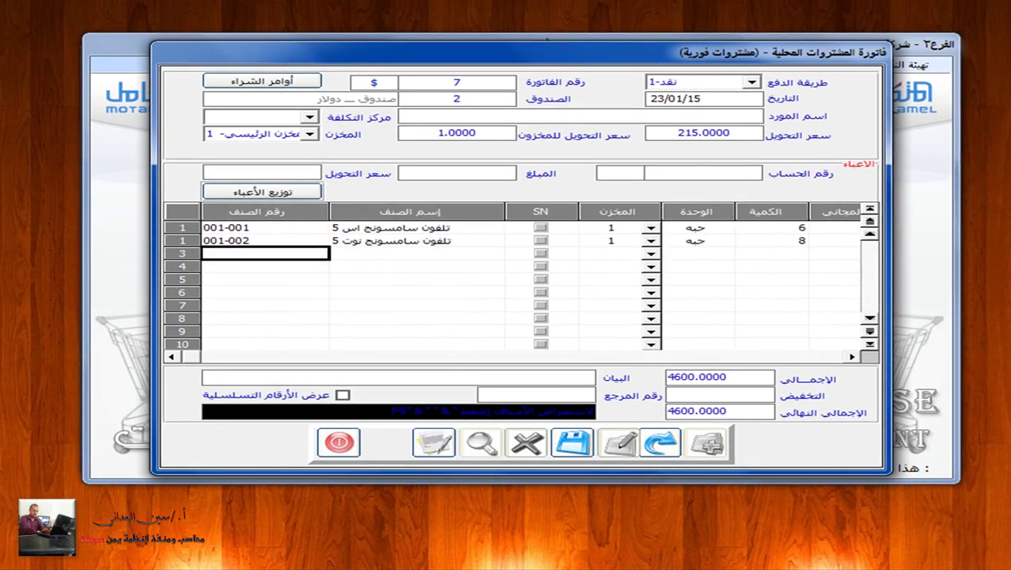
Step: Add item 002-001 on the third invoice line with quantity 3 and unit cost 400
{"action": "key", "text": "F9"}
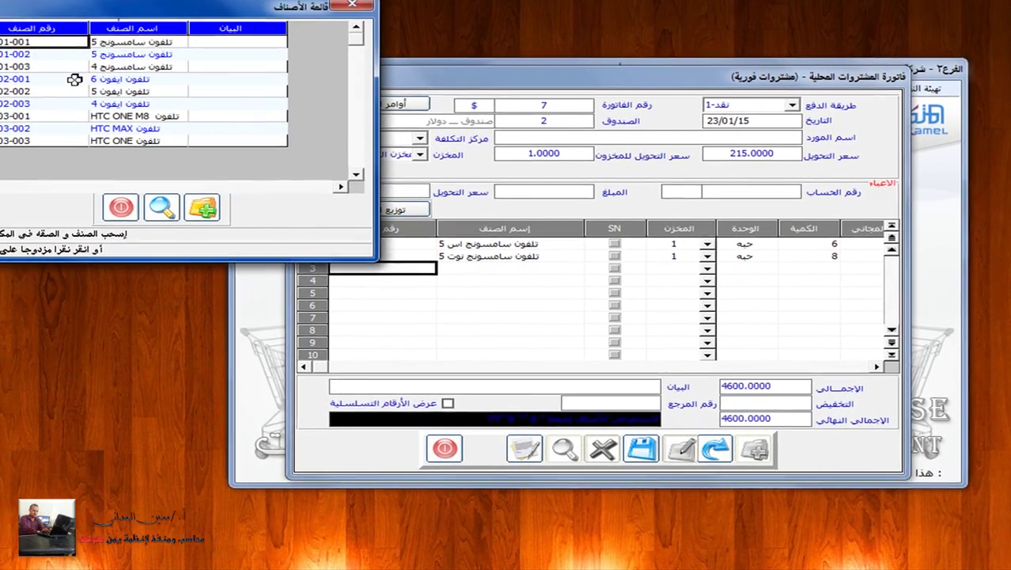
{"action": "double_click", "coordinate": [74, 79]}
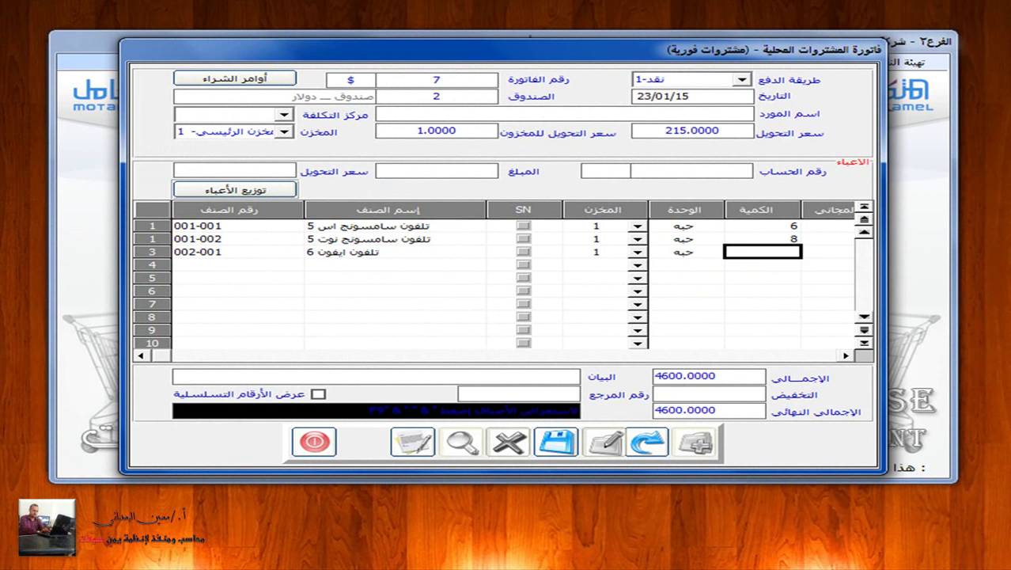
{"action": "type", "text": "3"}
{"action": "key", "text": "Return"}
{"action": "key", "text": "Return"}
{"action": "type", "text": "400"}
{"action": "key", "text": "Return"}
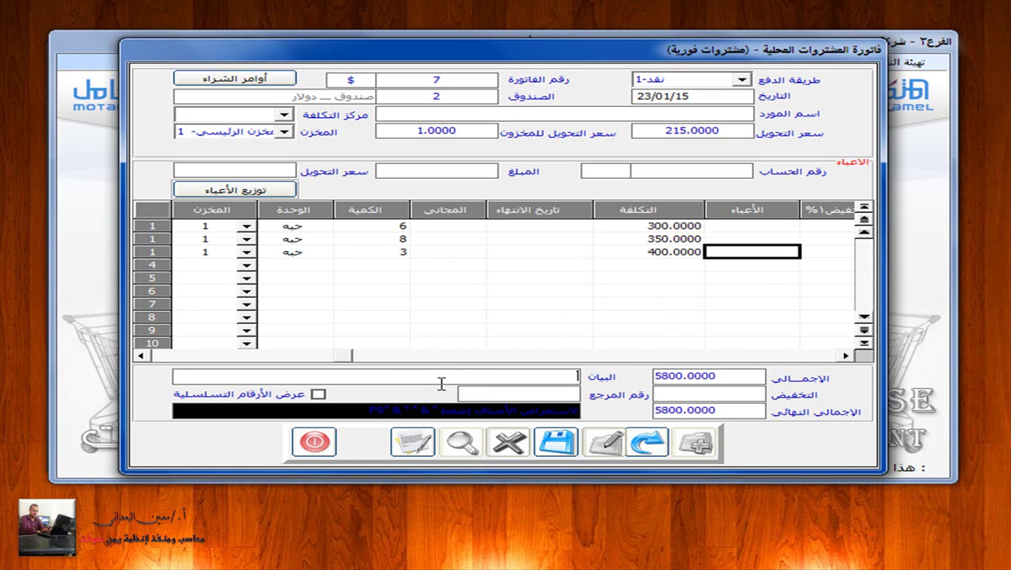
Step: Enter the invoice description شرءا نقدا من شركة القاسم التجاريه and save the invoice
{"action": "type", "text": "شراء نقدا من شركة"}
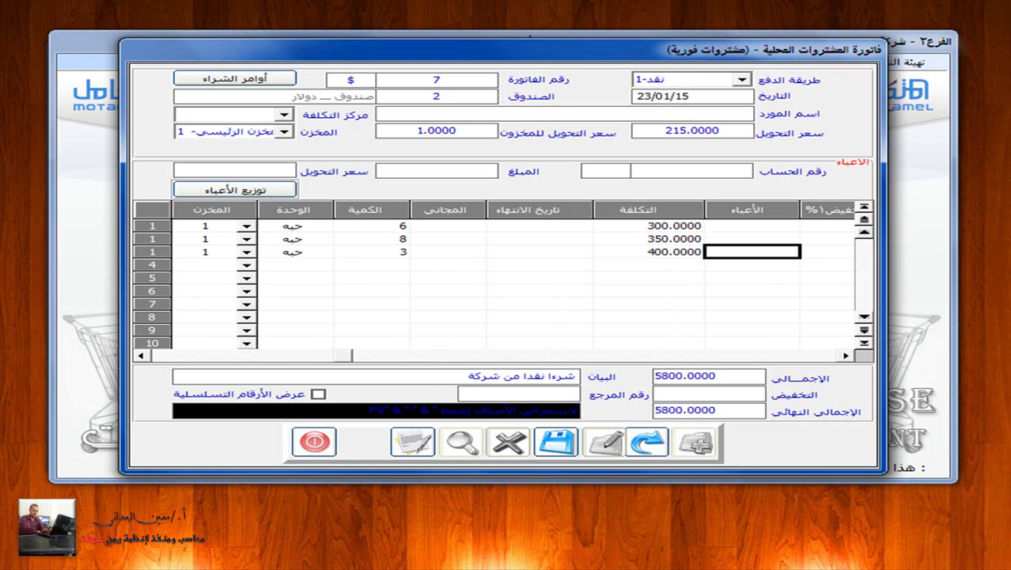
{"action": "type", "text": " الق"}
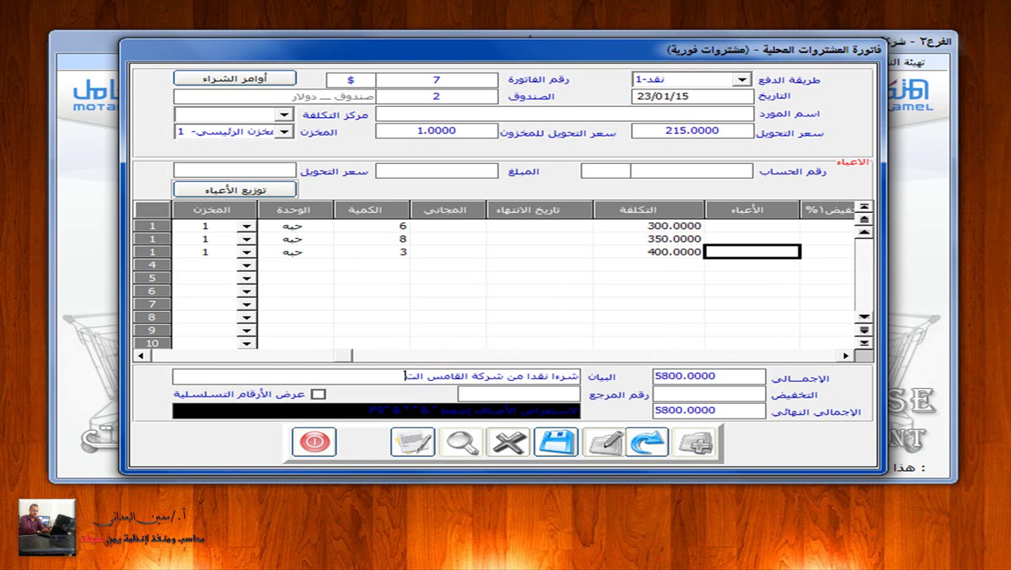
{"action": "type", "text": "اسم التجاريه"}
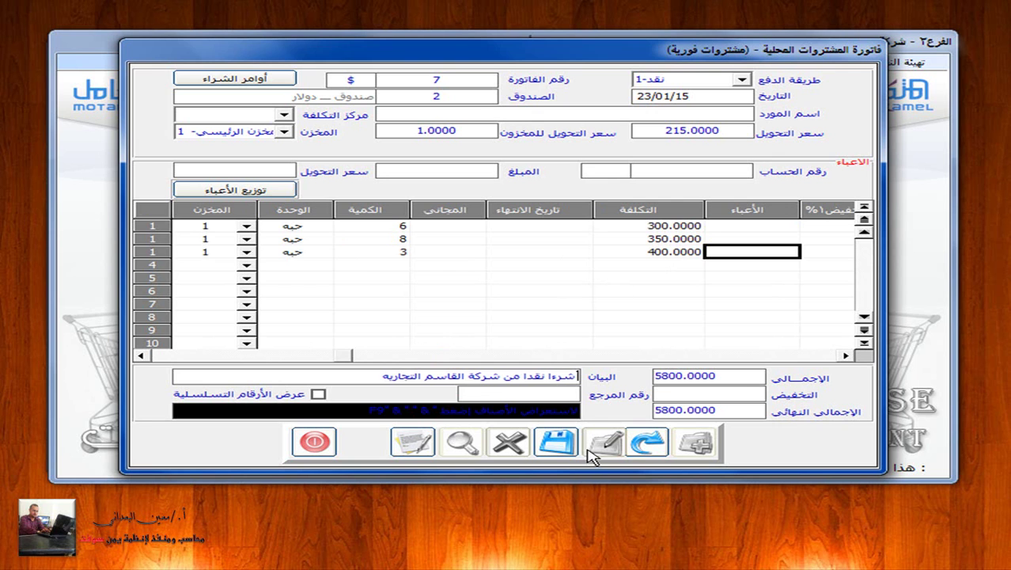
{"action": "left_click", "coordinate": [558, 445]}
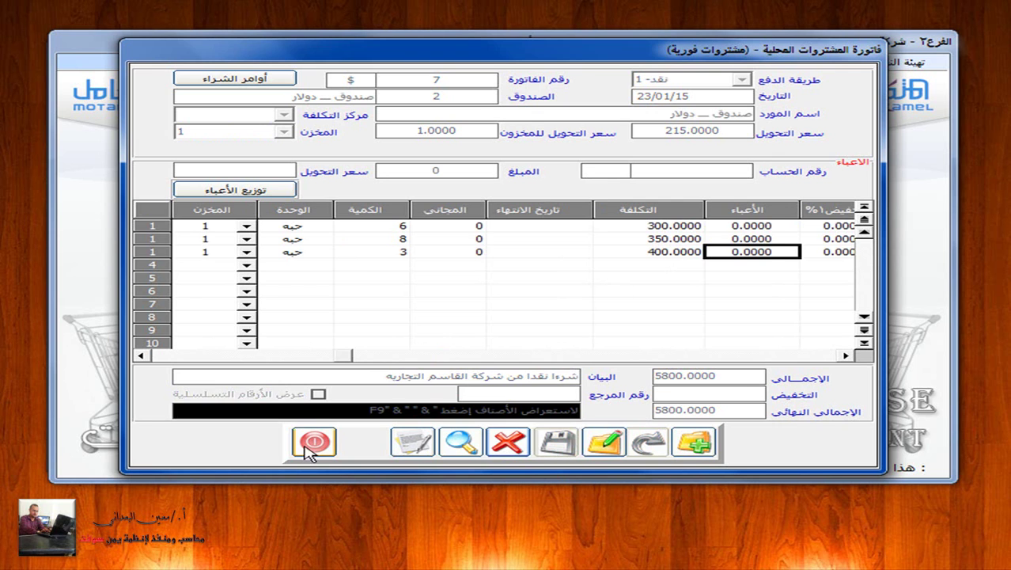
Step: Leave Purchase and open the General Ledger posting form for instant purchase invoices (فواتير المشتروات الفورية)
{"action": "left_click", "coordinate": [314, 441]}
{"action": "left_click", "coordinate": [347, 68]}
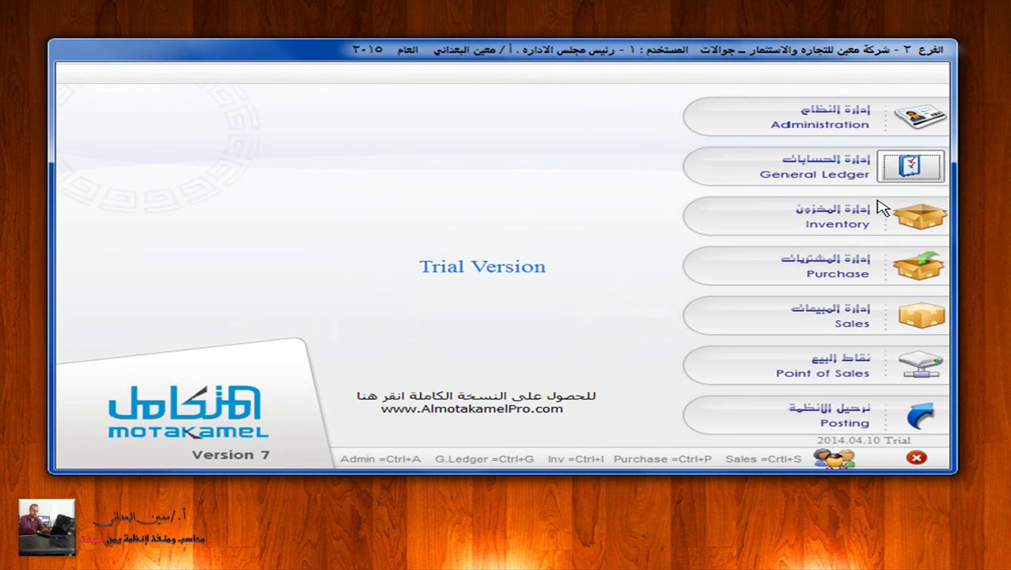
{"action": "left_click", "coordinate": [908, 168]}
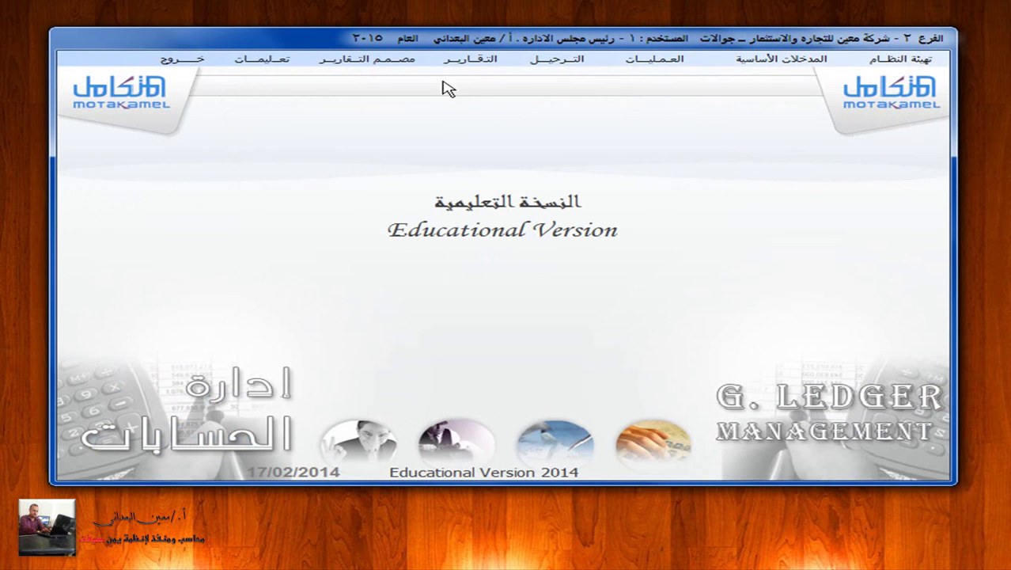
{"action": "left_click", "coordinate": [552, 64]}
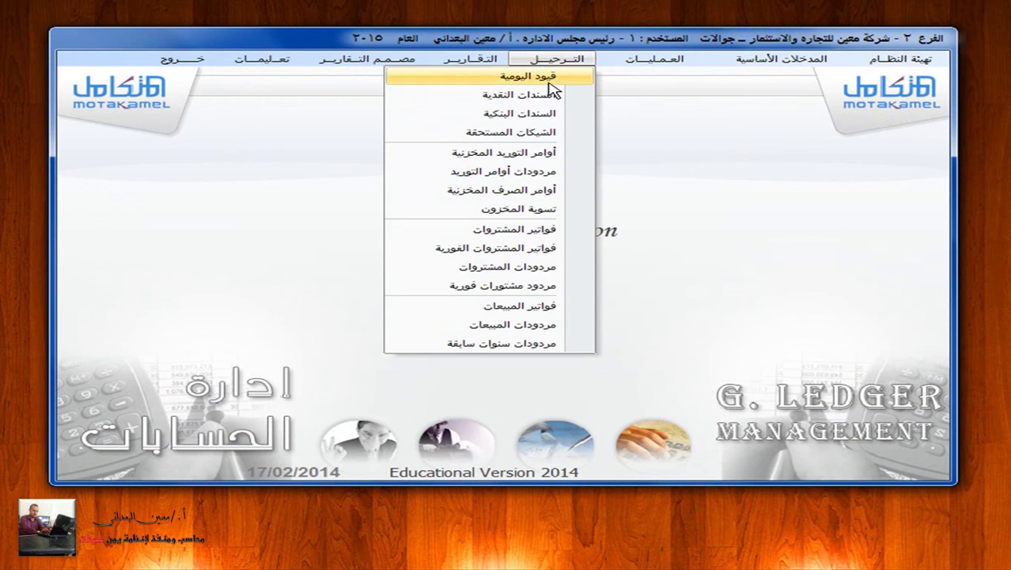
{"action": "left_click", "coordinate": [535, 248]}
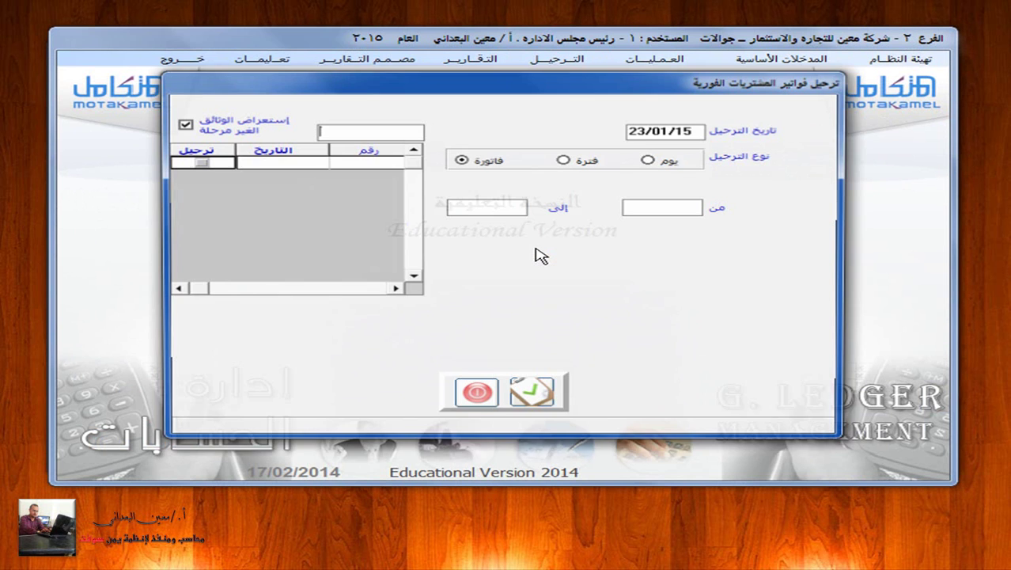
Step: Choose posting by invoice (فاتورة), mark unposted invoice 7, post it and close the posting form
{"action": "left_click", "coordinate": [487, 159]}
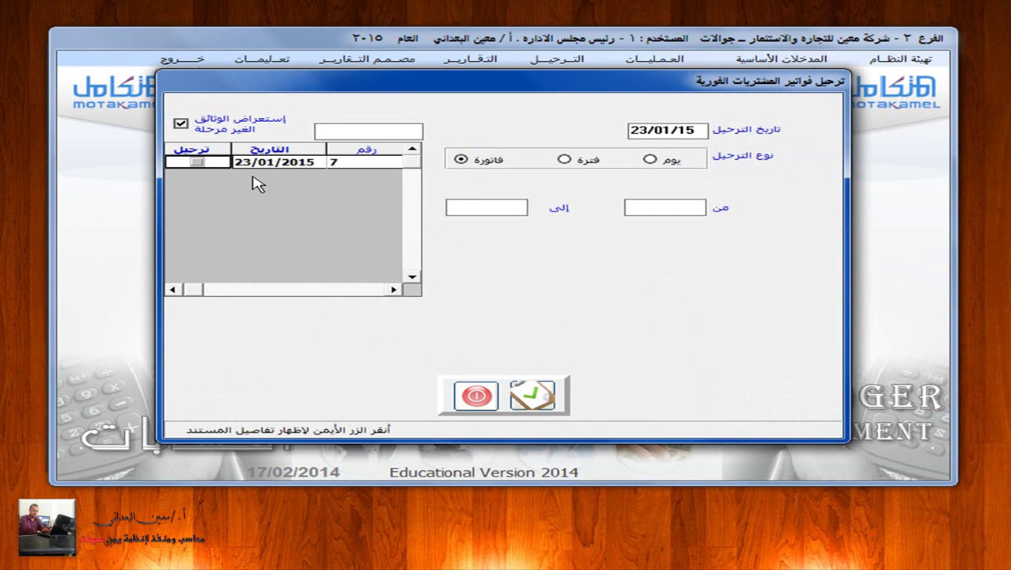
{"action": "left_click", "coordinate": [199, 164]}
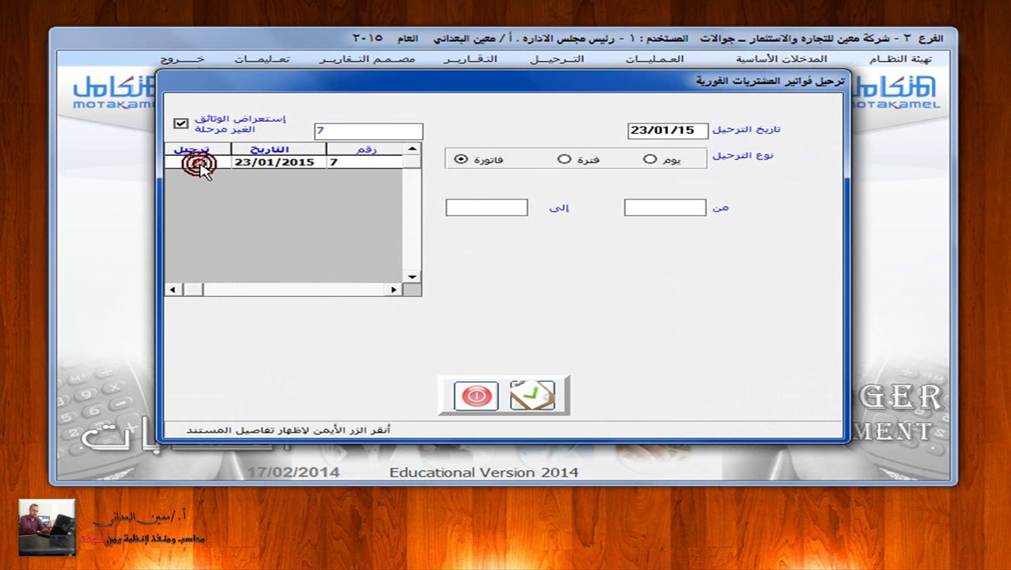
{"action": "left_click", "coordinate": [538, 395]}
{"action": "left_click", "coordinate": [491, 402]}
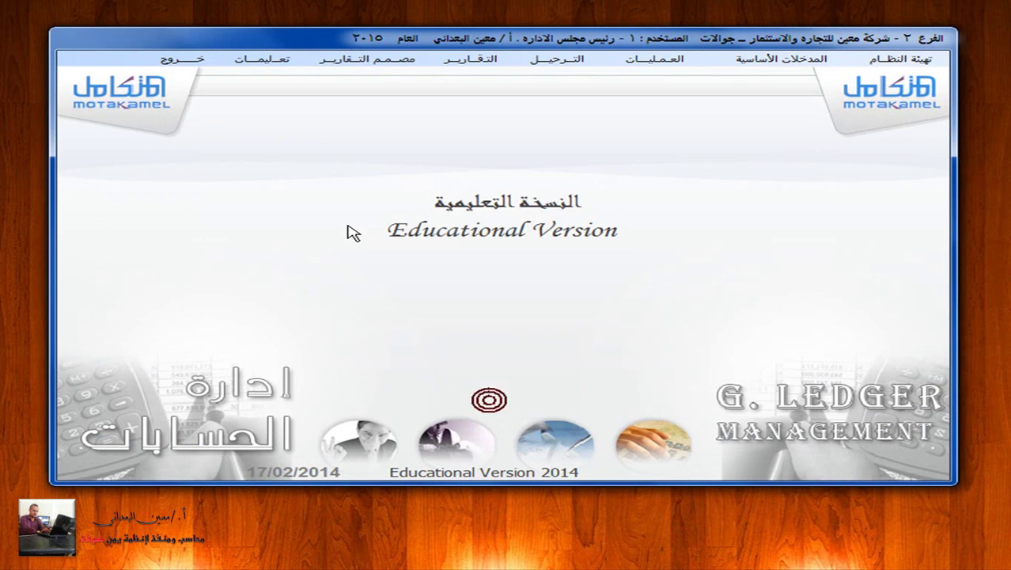
Step: Return to the Purchase module and start a new purchase return invoice (فواتير مردود المشتروات)
{"action": "left_click", "coordinate": [181, 57]}
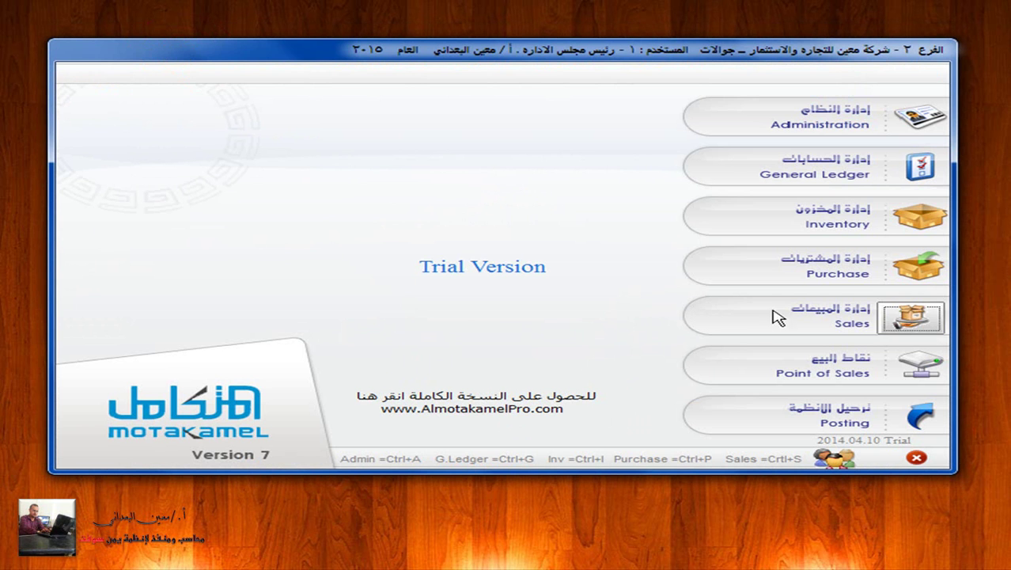
{"action": "left_click", "coordinate": [843, 269]}
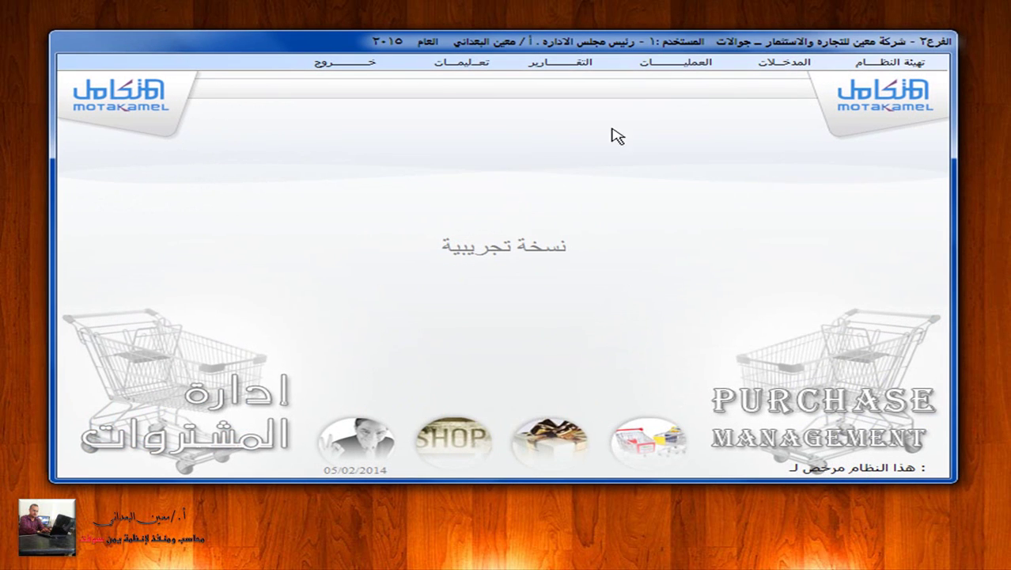
{"action": "left_click", "coordinate": [673, 70]}
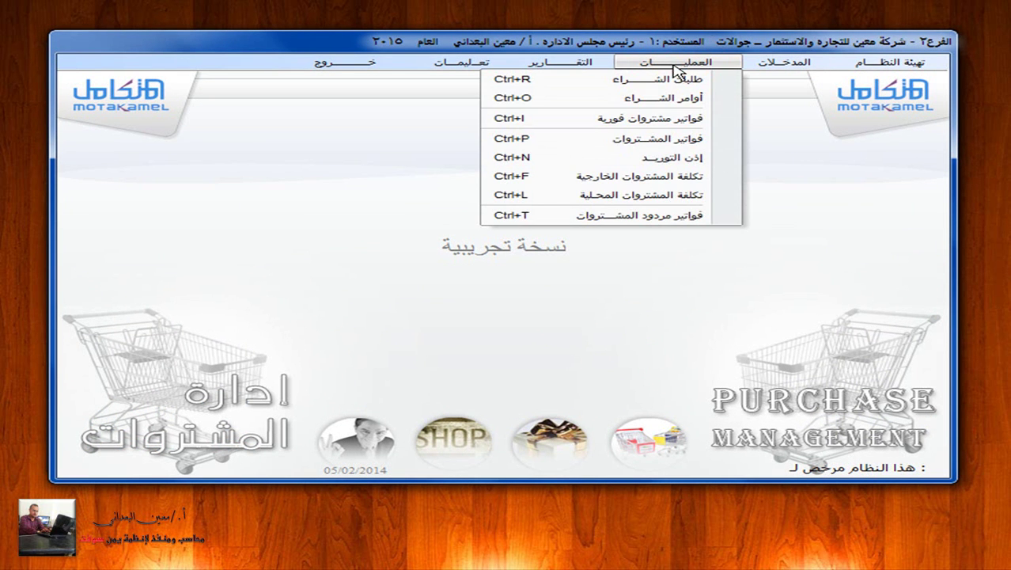
{"action": "left_click", "coordinate": [706, 215]}
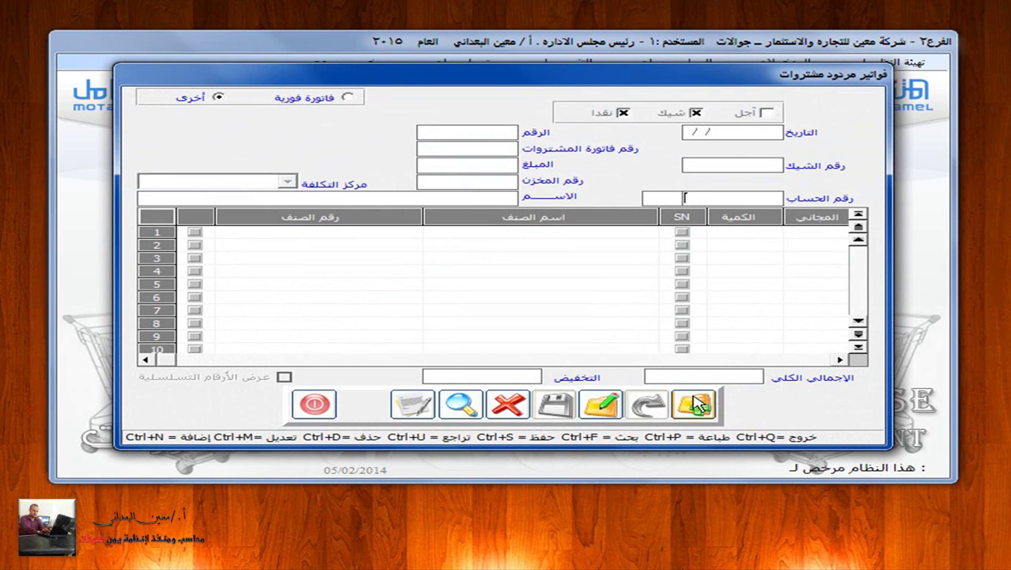
{"action": "left_click", "coordinate": [697, 403]}
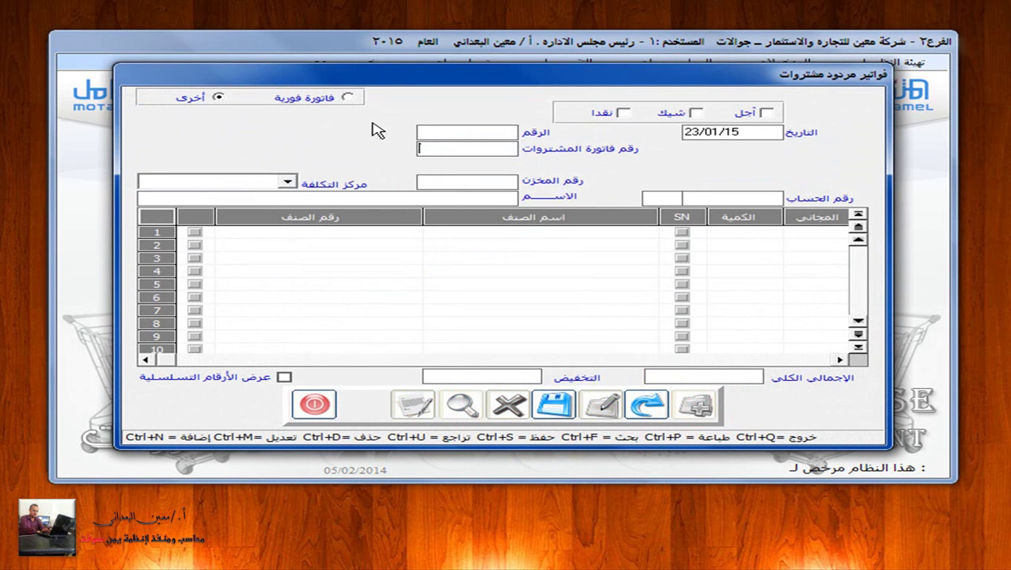
Step: Set the return type to instant invoice (فاتورة فورية) and load the items of purchase invoice 7
{"action": "left_click", "coordinate": [349, 98]}
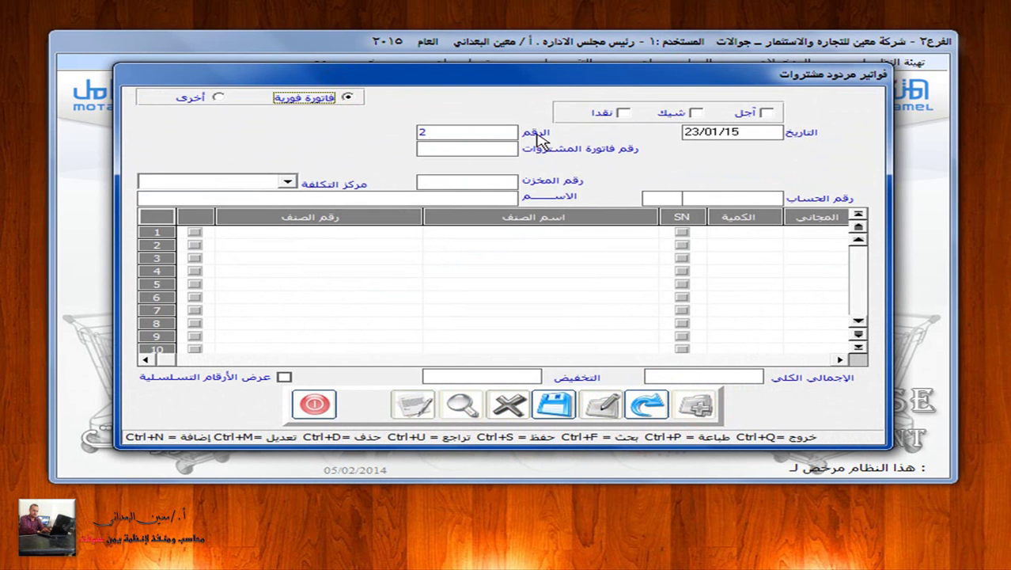
{"action": "left_click", "coordinate": [498, 151]}
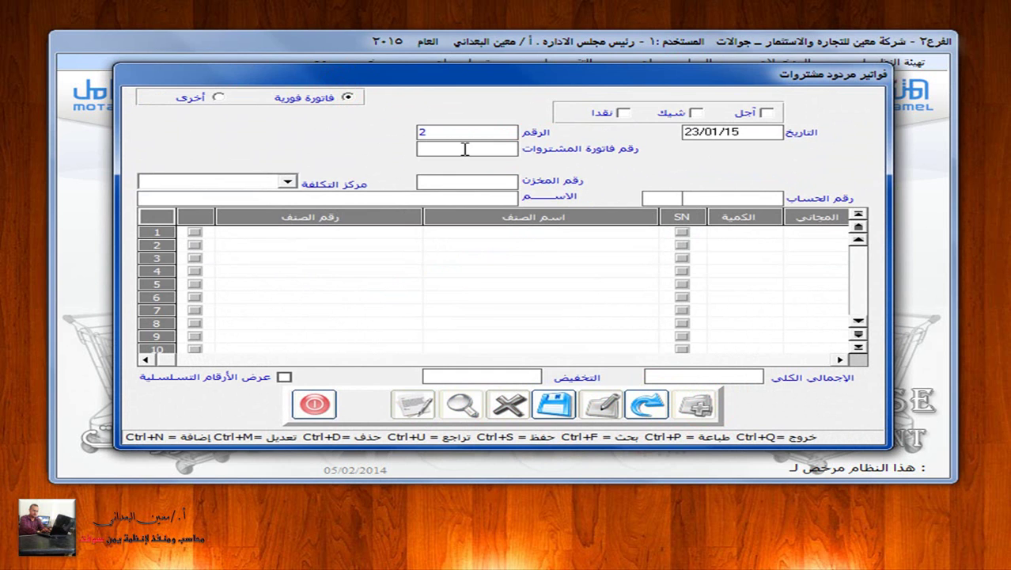
{"action": "left_click", "coordinate": [465, 149]}
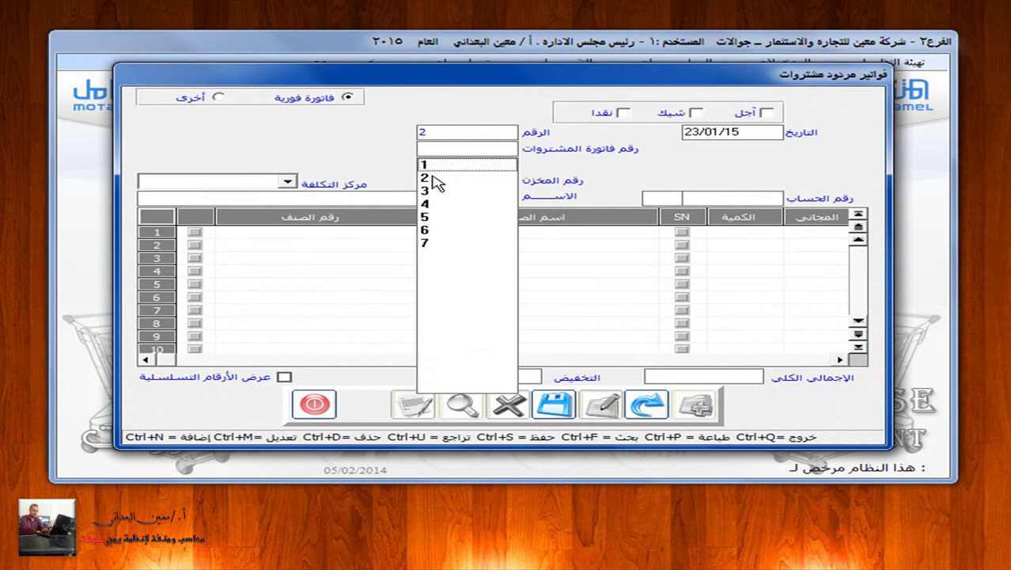
{"action": "left_click", "coordinate": [425, 242]}
{"action": "key", "text": "Return"}
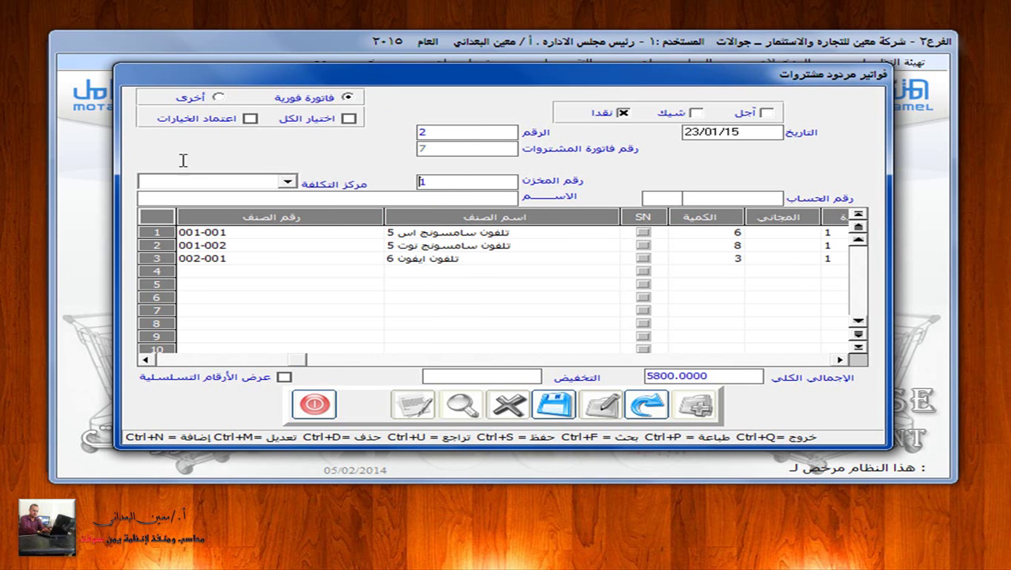
{"action": "left_click", "coordinate": [146, 360]}
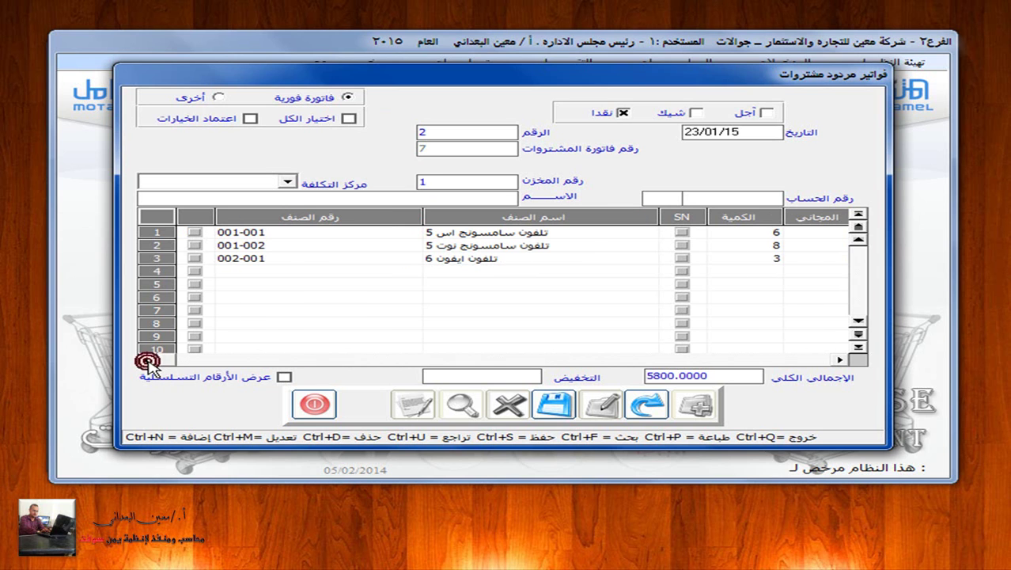
Step: Keep only item 001-001 in the return by applying the selection (اعتماد الخيارات) and set its quantity to 1
{"action": "left_click", "coordinate": [195, 232]}
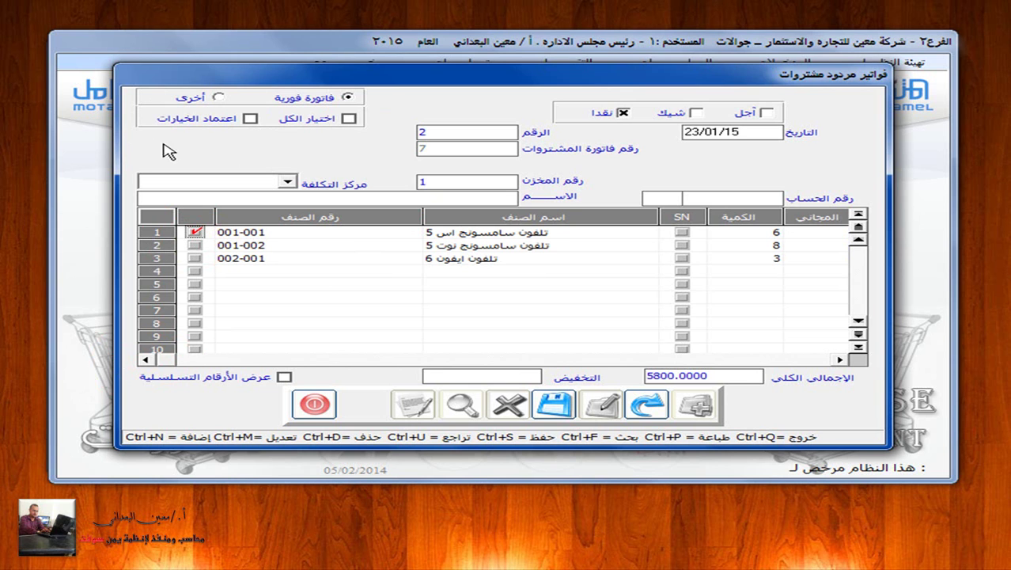
{"action": "left_click", "coordinate": [250, 120]}
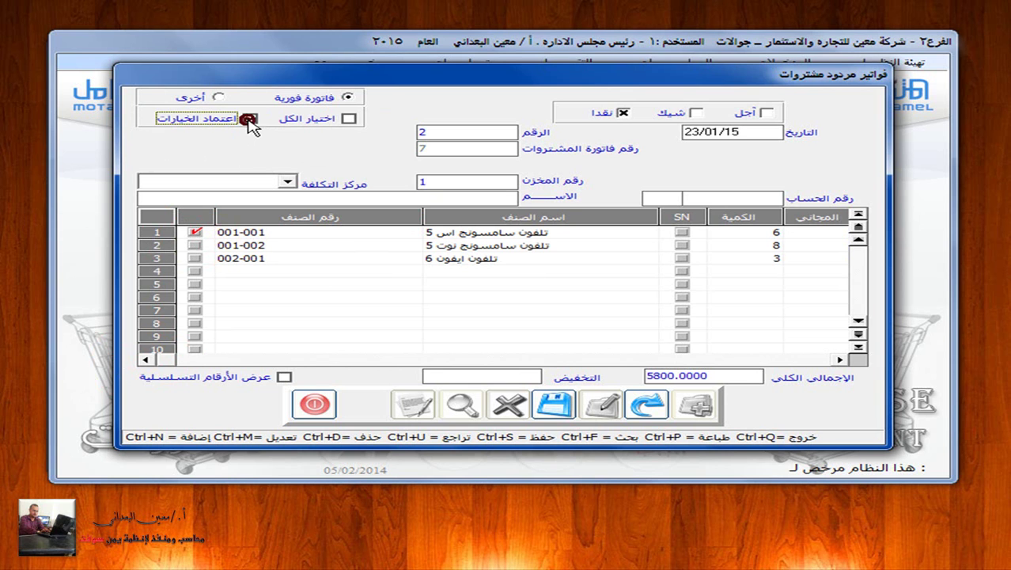
{"action": "left_click", "coordinate": [758, 238]}
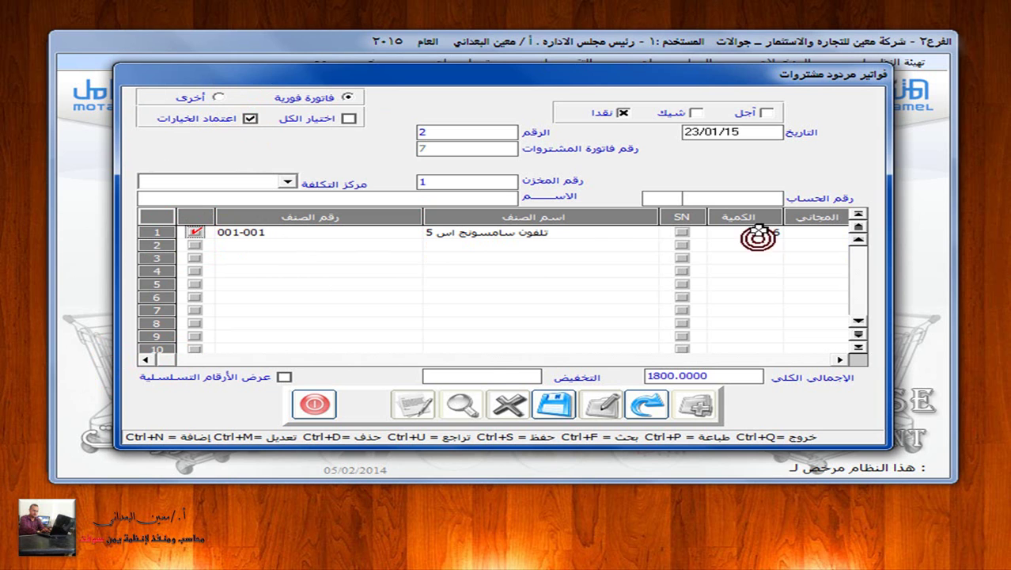
{"action": "left_click", "coordinate": [759, 231]}
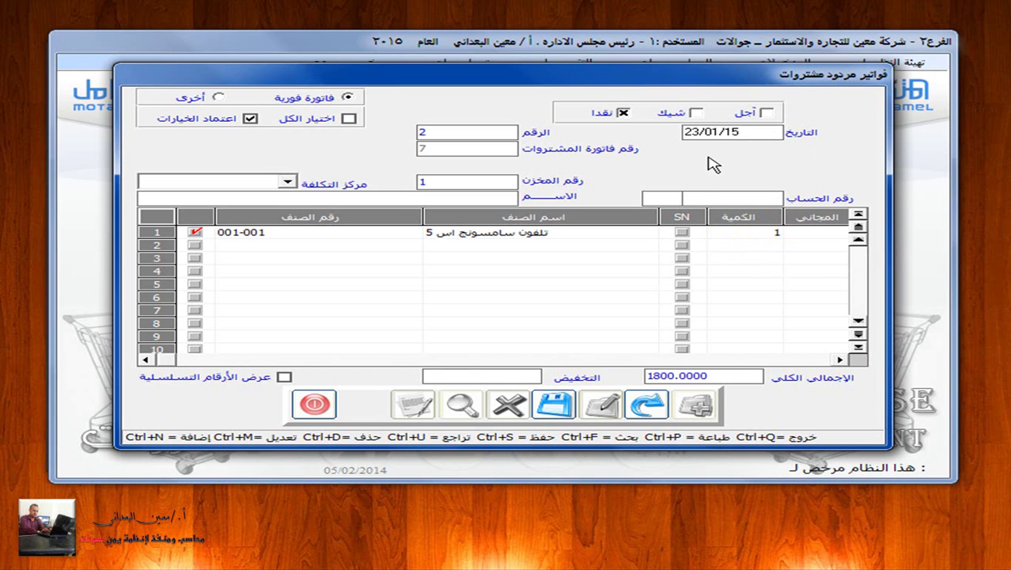
Step: Assign the dollar cash box account (صندوق ـ دولار) to the return, save it and close the form
{"action": "double_click", "coordinate": [746, 200]}
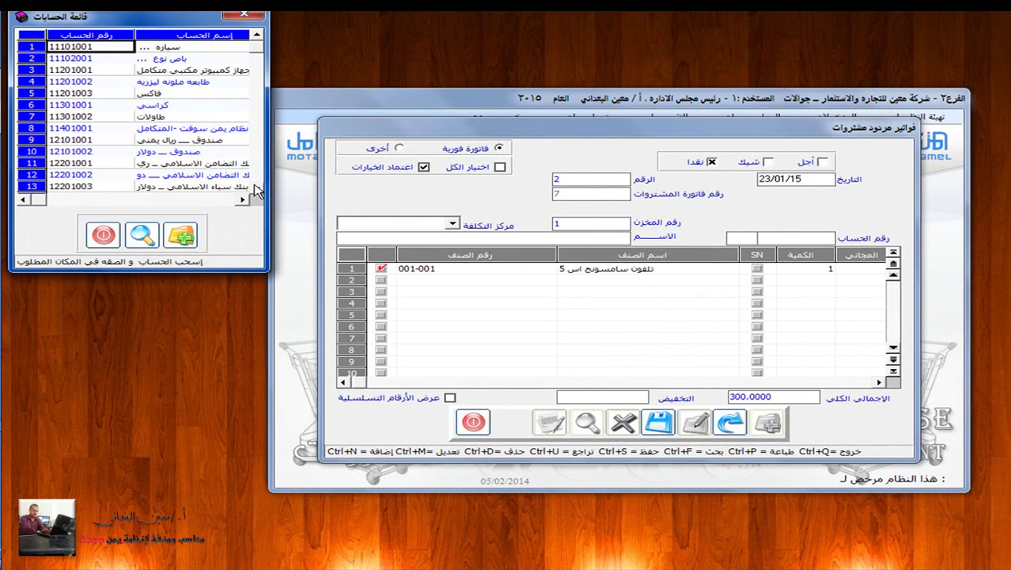
{"action": "double_click", "coordinate": [207, 151]}
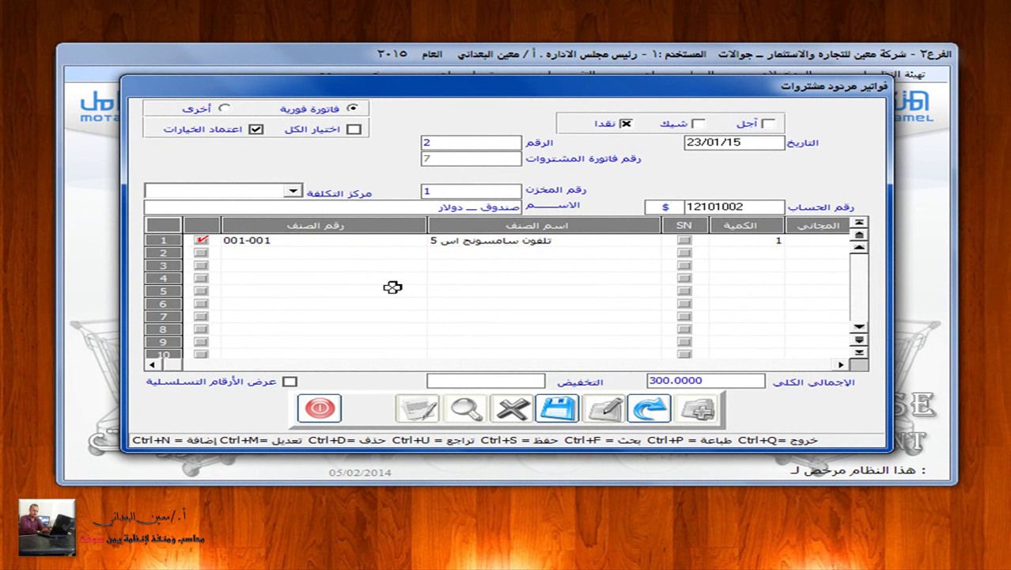
{"action": "left_click", "coordinate": [557, 408]}
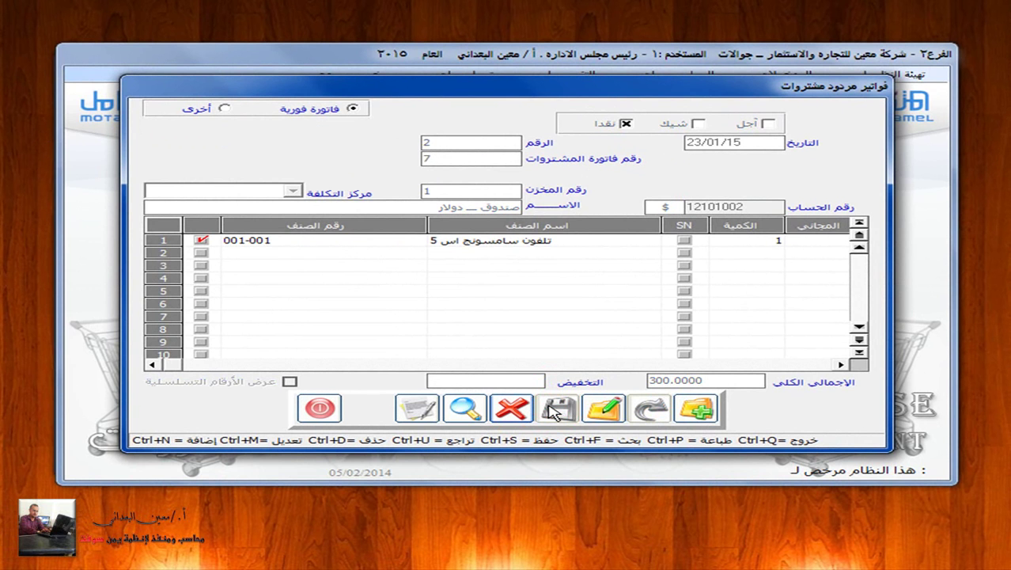
{"action": "left_click", "coordinate": [319, 408]}
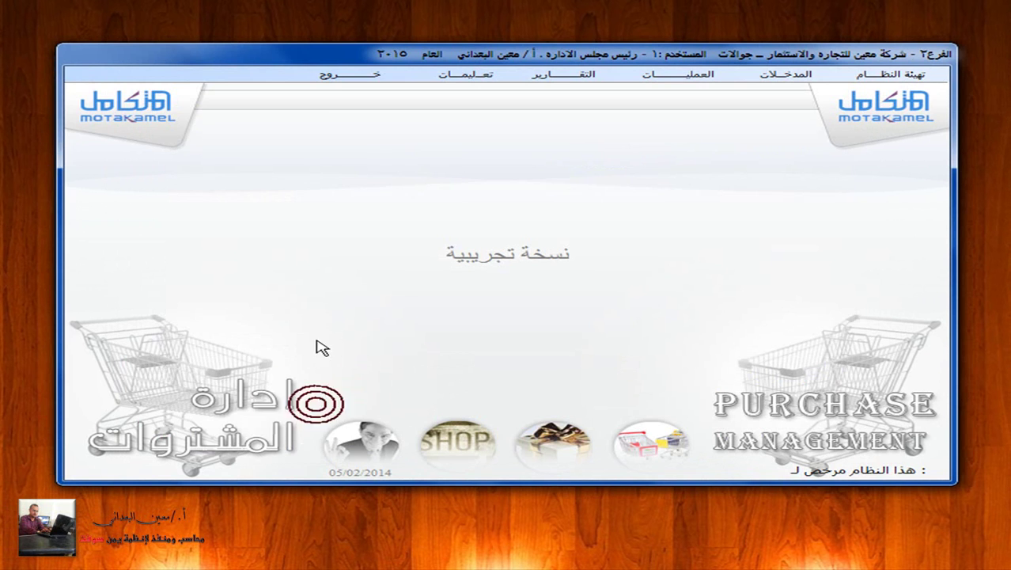
Step: Leave Purchase and open the General Ledger posting form for instant purchase returns (مردود مشتورات فورية)
{"action": "left_click", "coordinate": [330, 72]}
{"action": "left_click", "coordinate": [906, 180]}
{"action": "left_click", "coordinate": [552, 74]}
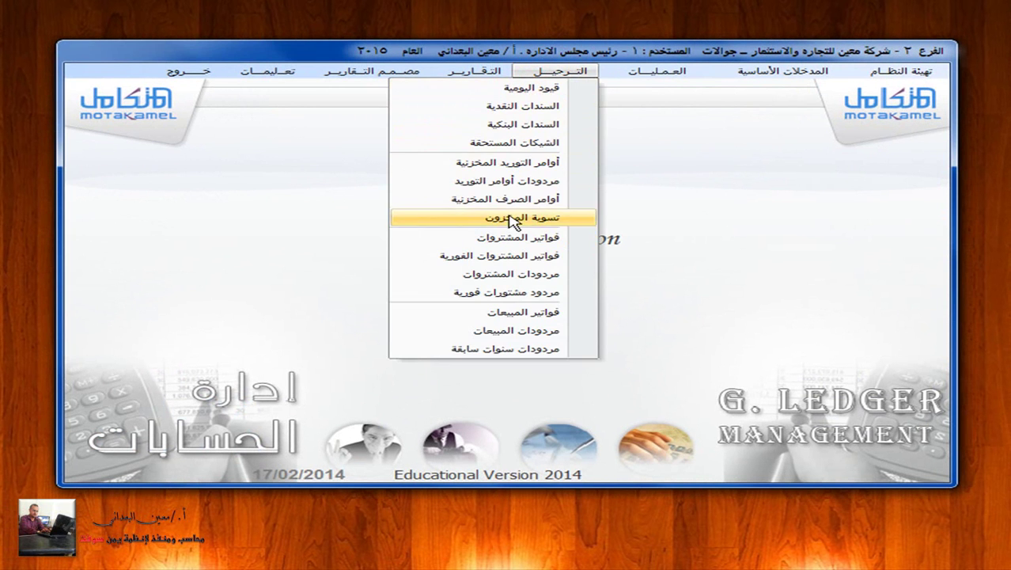
{"action": "left_click", "coordinate": [510, 292]}
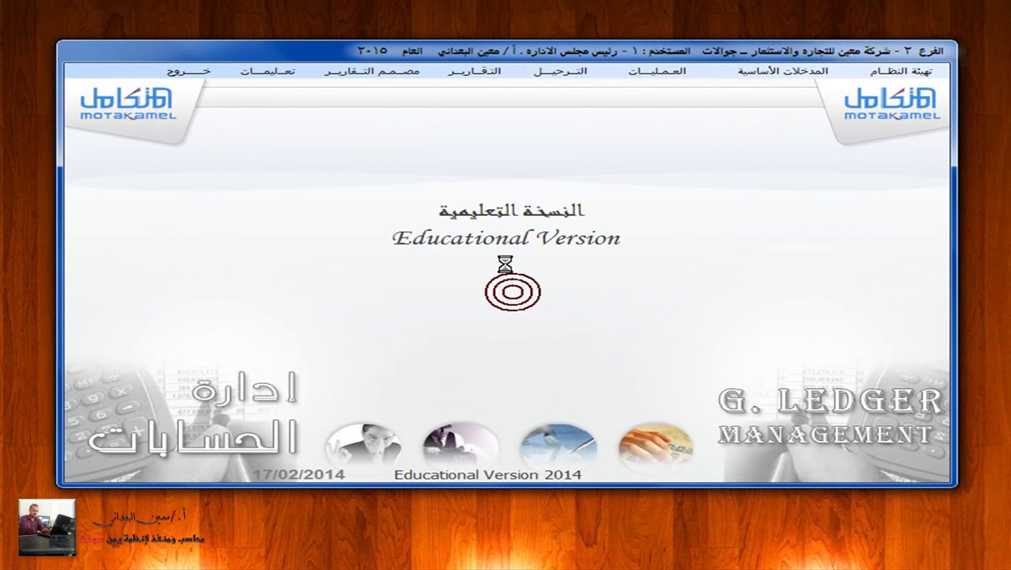
Step: Choose posting by invoice (فاتورة), post return 2 and close the posting form
{"action": "left_click", "coordinate": [491, 170]}
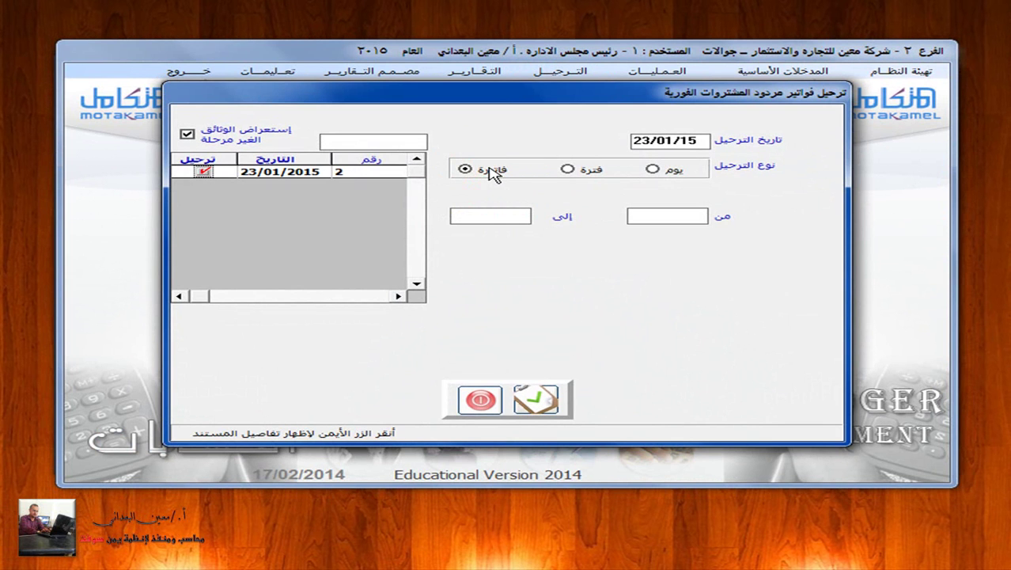
{"action": "left_click", "coordinate": [530, 401]}
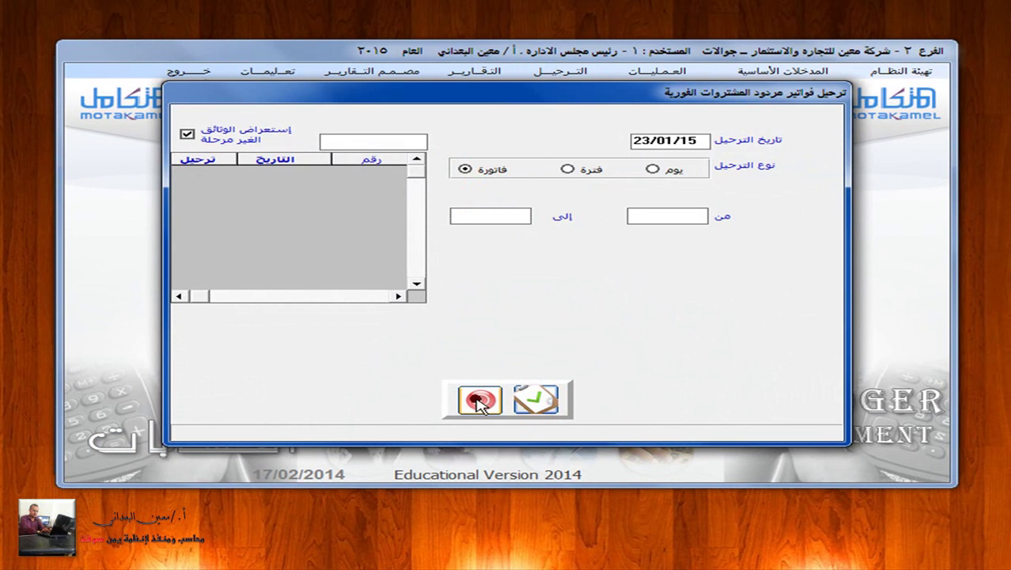
{"action": "left_click", "coordinate": [480, 399]}
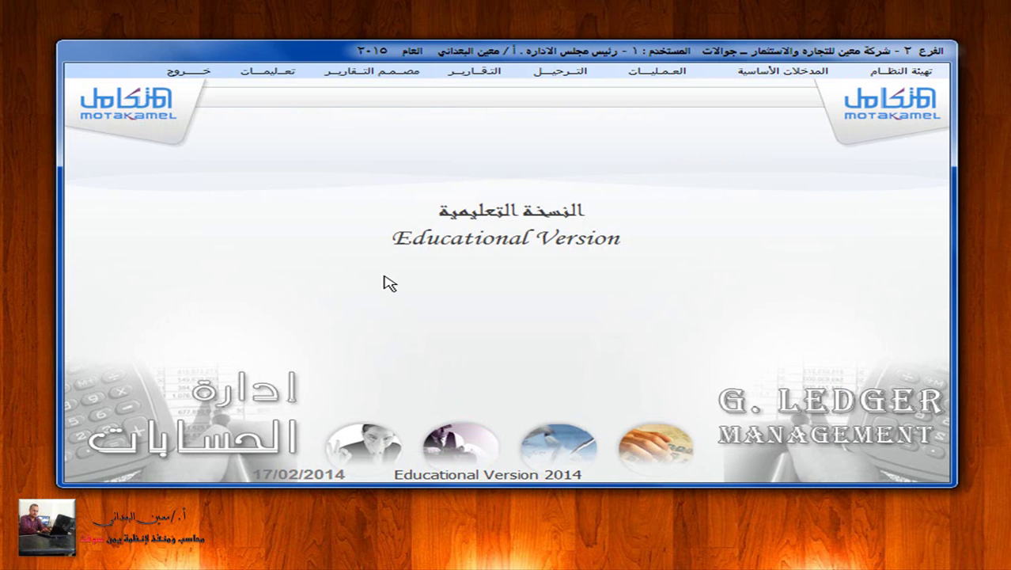
Step: Return to the Purchase module, look up purchase invoice 3 in the purchase invoices (فواتير المشتروات) and close the form
{"action": "left_click", "coordinate": [186, 72]}
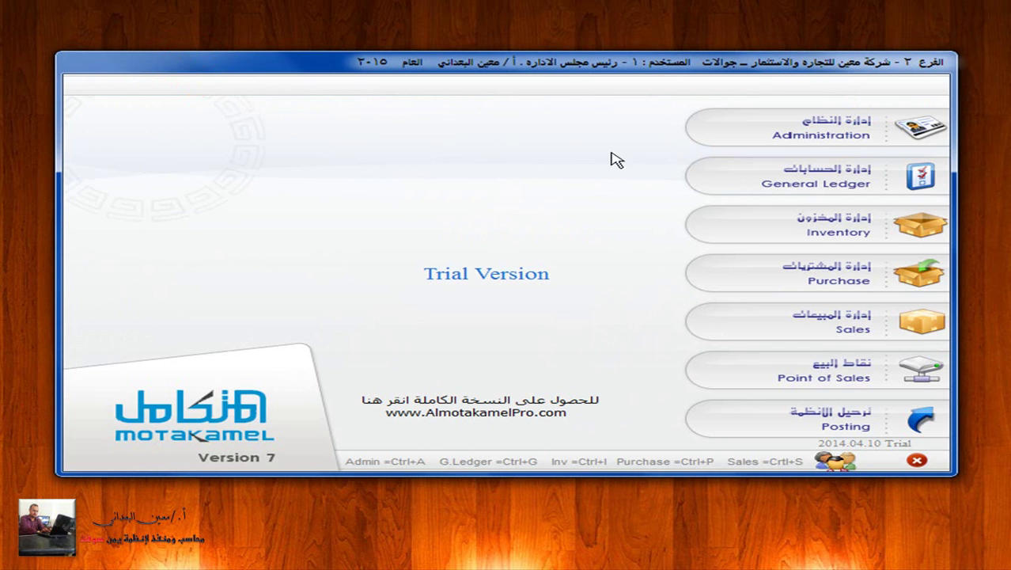
{"action": "left_click", "coordinate": [908, 275]}
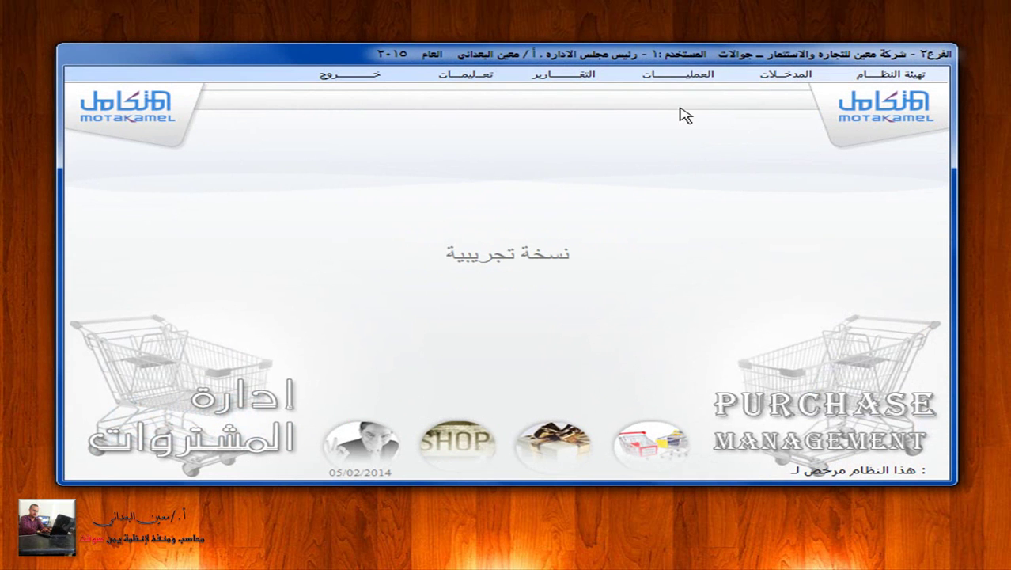
{"action": "left_click", "coordinate": [700, 73]}
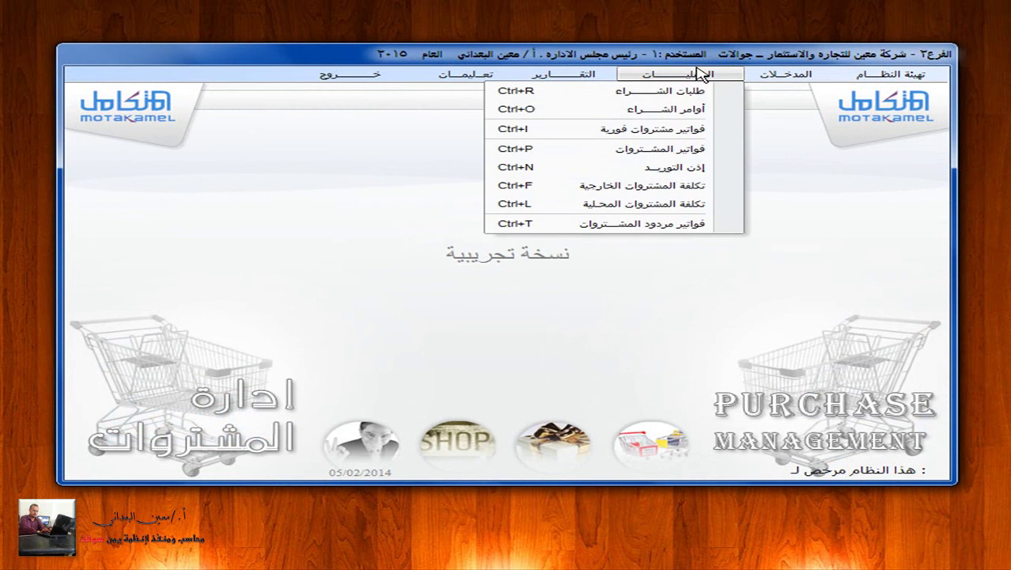
{"action": "left_click", "coordinate": [685, 151]}
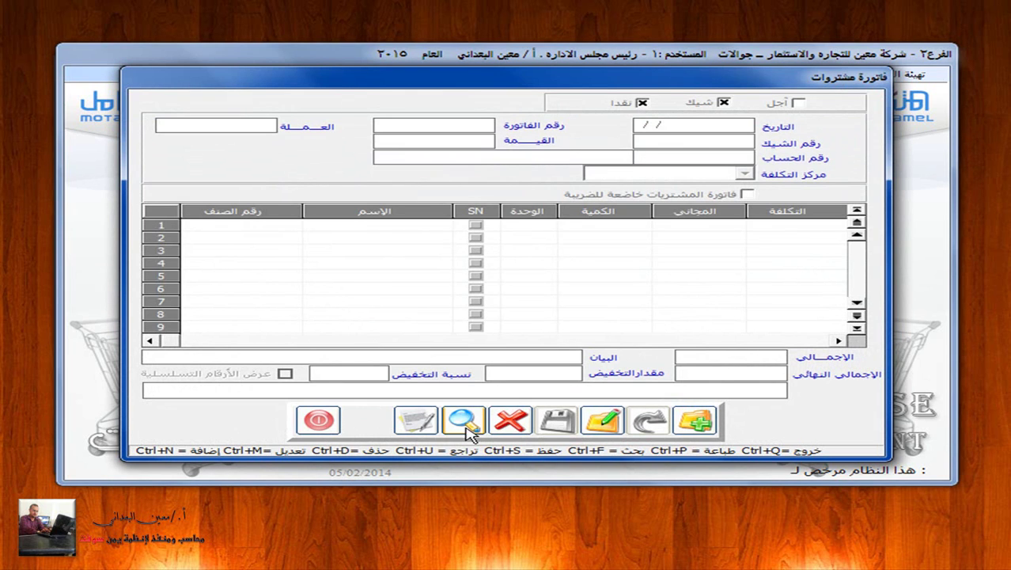
{"action": "key", "text": "ctrl+f"}
{"action": "double_click", "coordinate": [428, 164]}
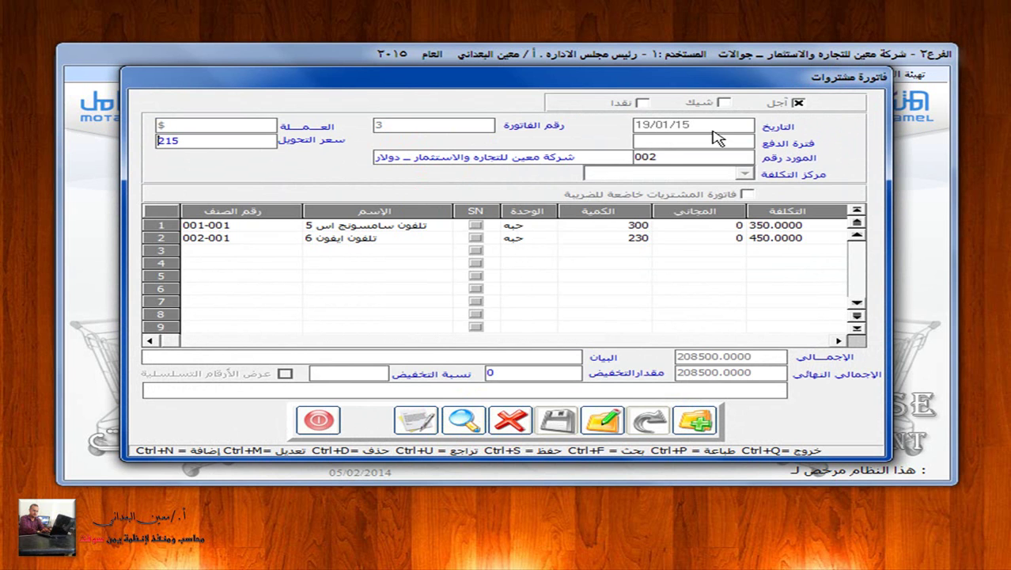
{"action": "left_click", "coordinate": [319, 420]}
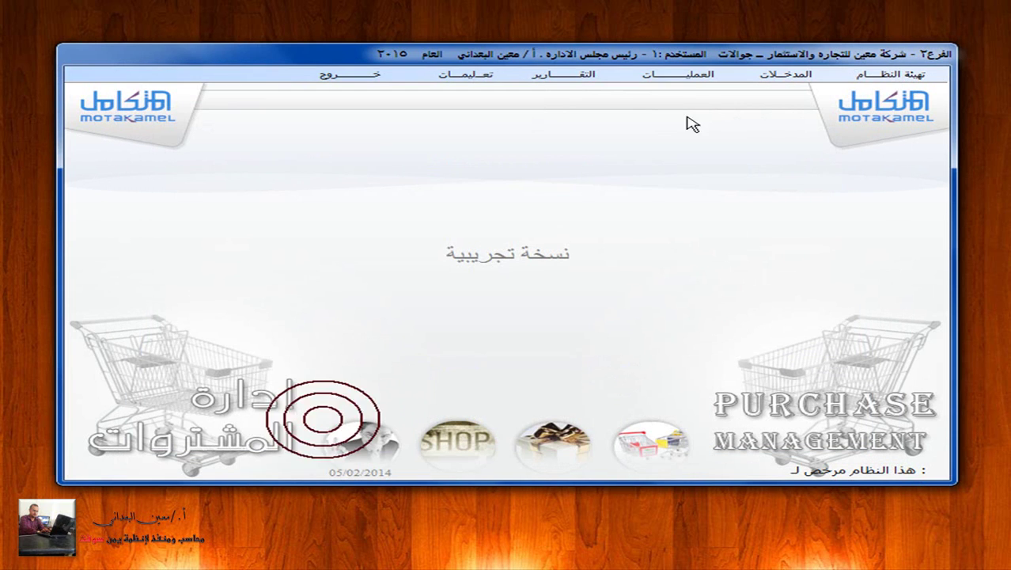
Step: Look up invoice 2 in the foreign purchases cost form (تكلفة المشتروات الخارجية), review its cost breakdown and close the form
{"action": "left_click", "coordinate": [687, 74]}
{"action": "left_click", "coordinate": [649, 184]}
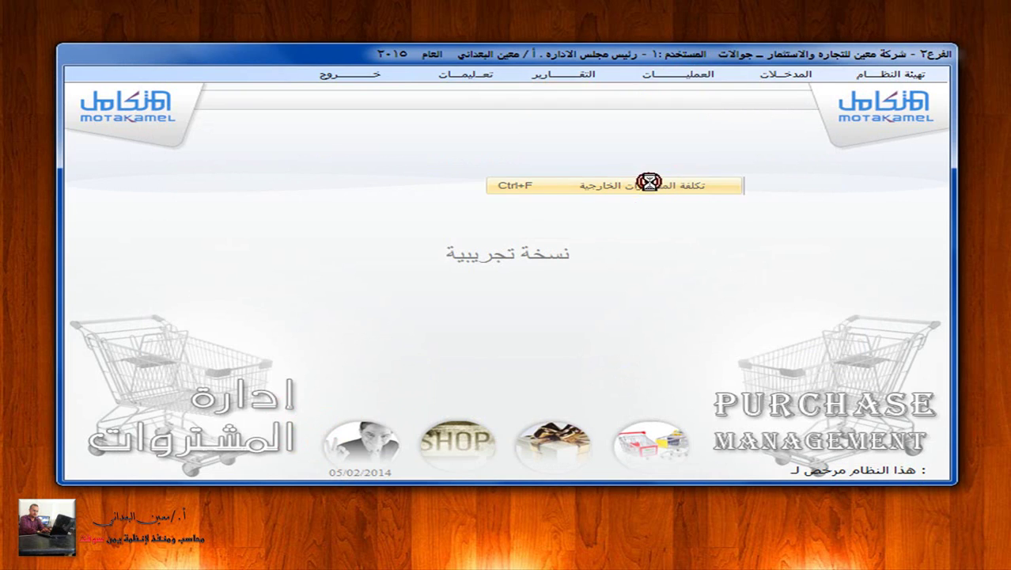
{"action": "left_click", "coordinate": [587, 404]}
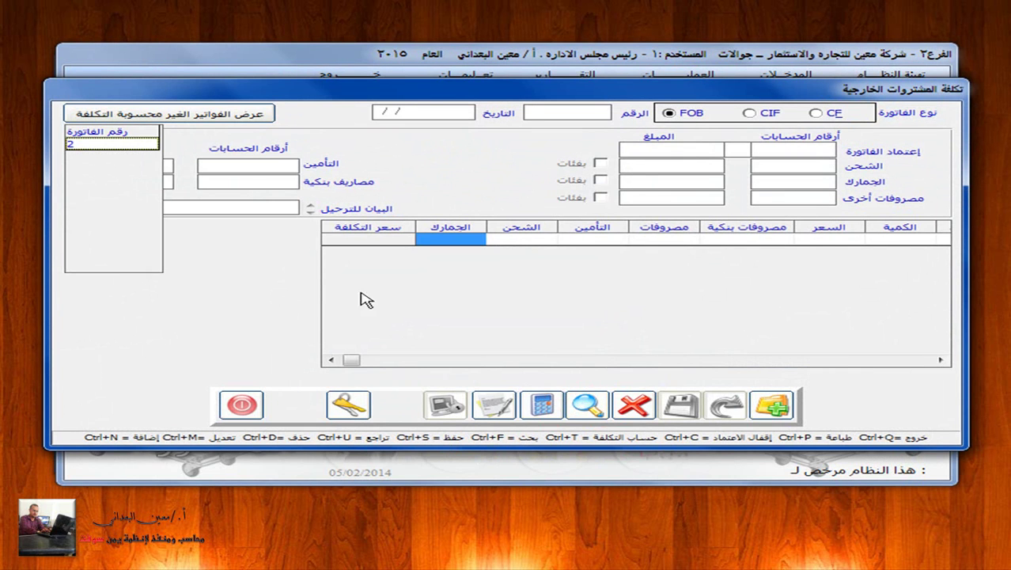
{"action": "double_click", "coordinate": [136, 147]}
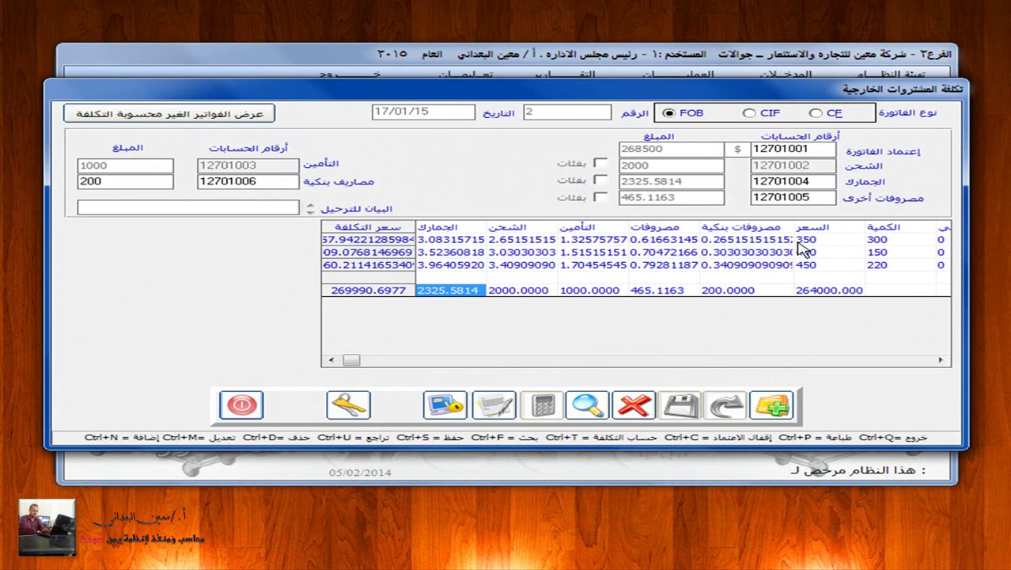
{"action": "left_click", "coordinate": [234, 406]}
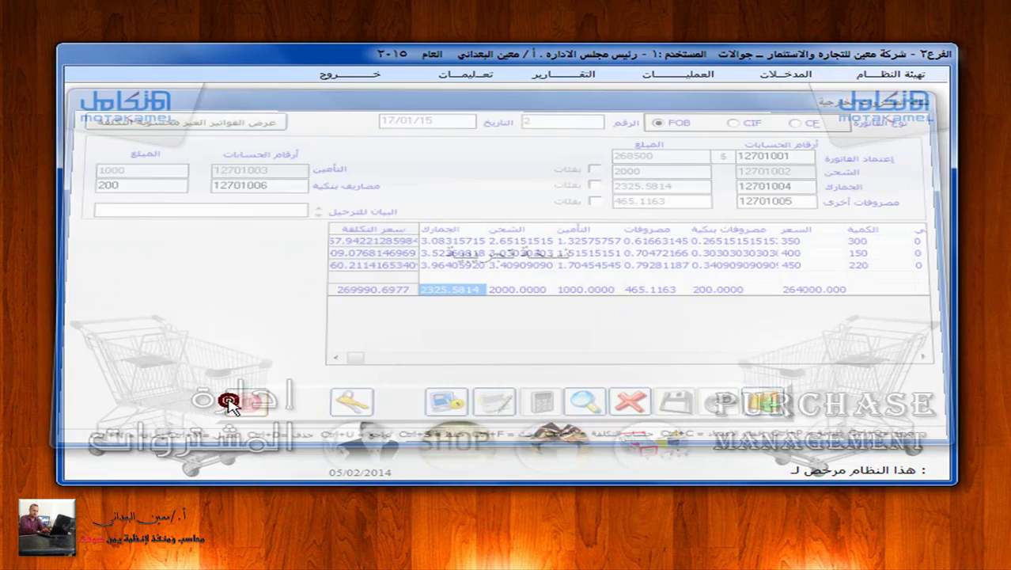
Step: Start a new purchase return invoice of type other (أخرى) and load the items of purchase invoice 2
{"action": "left_click", "coordinate": [669, 74]}
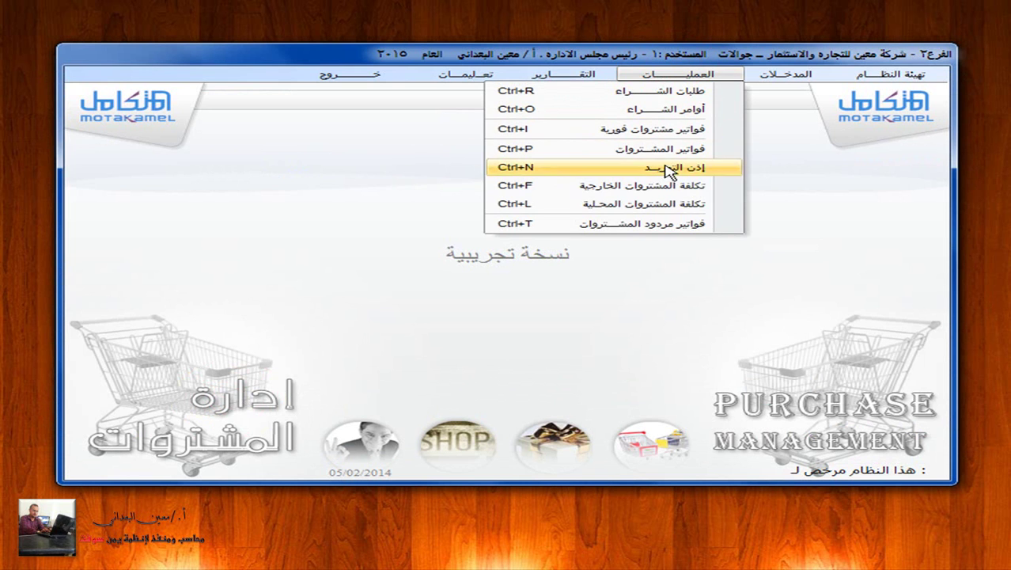
{"action": "left_click", "coordinate": [679, 224]}
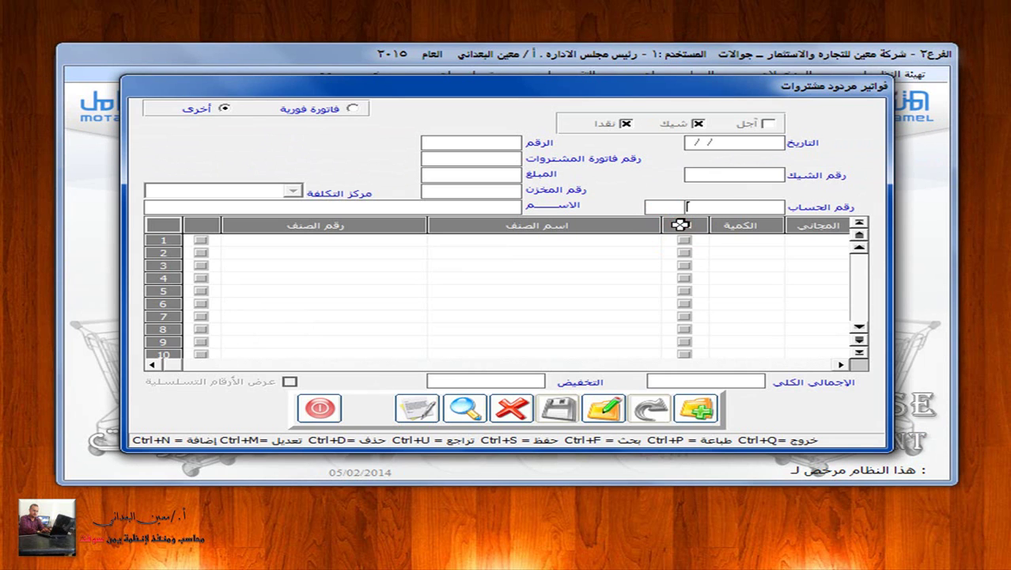
{"action": "left_click", "coordinate": [696, 409]}
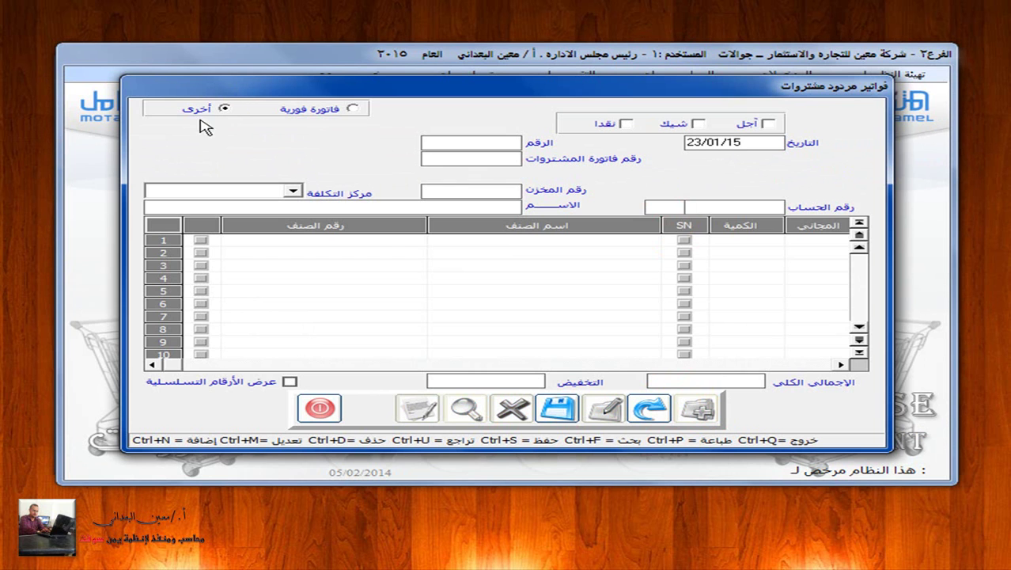
{"action": "double_click", "coordinate": [481, 162]}
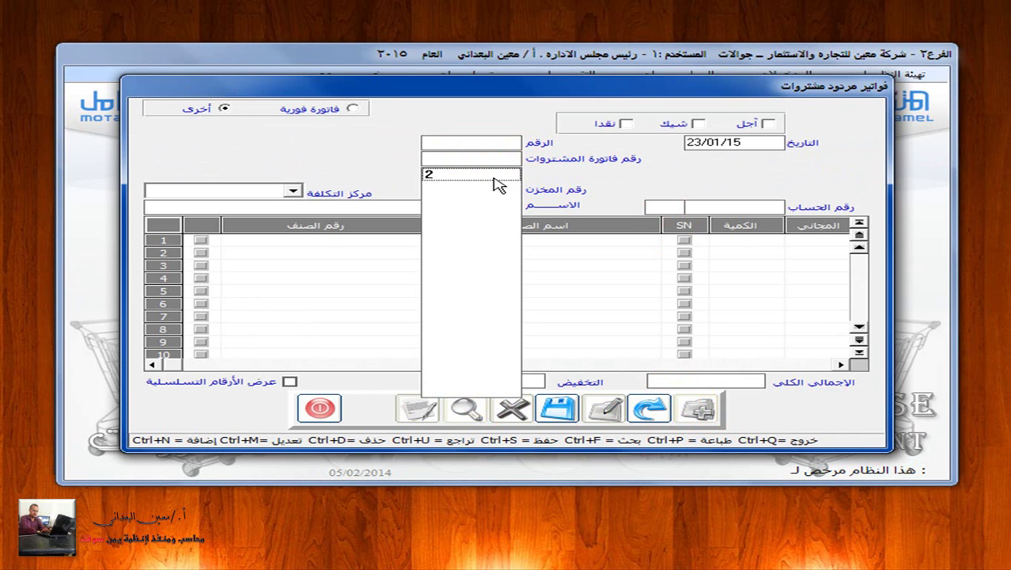
{"action": "left_click", "coordinate": [494, 177]}
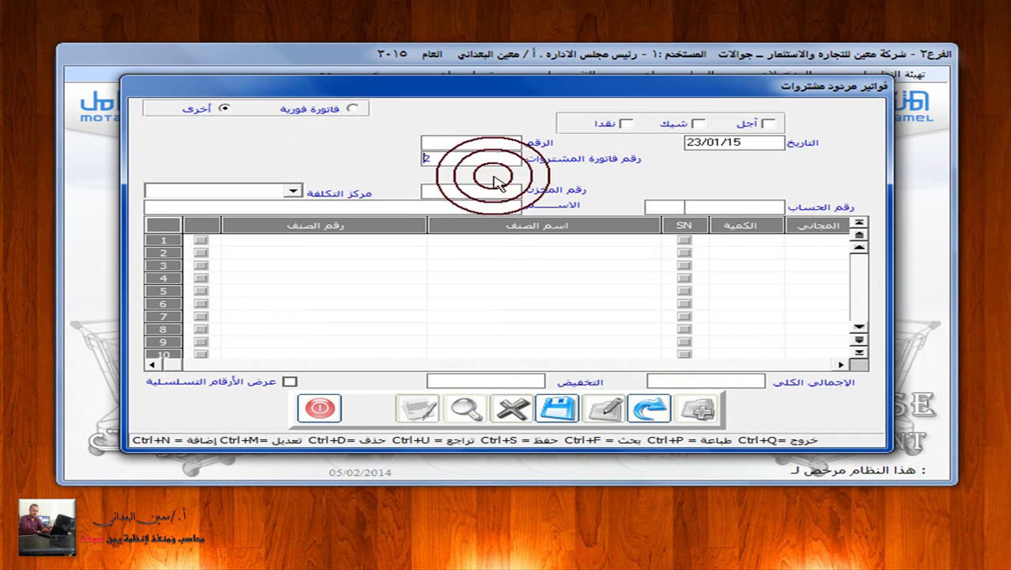
{"action": "key", "text": "Return"}
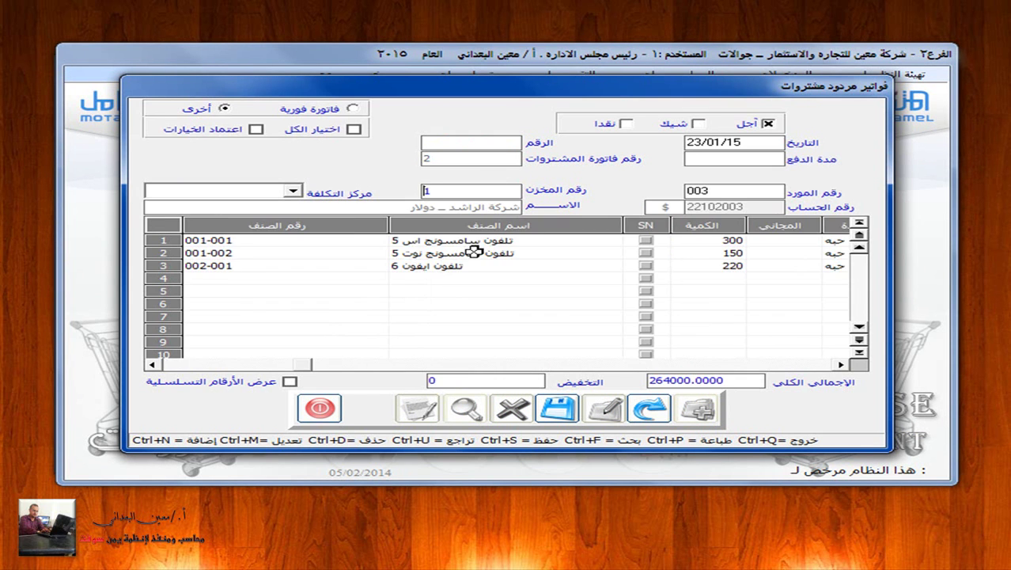
Step: Keep only item 001-002 in the return with a quantity of 10, and save it as return number 1
{"action": "left_click", "coordinate": [152, 365]}
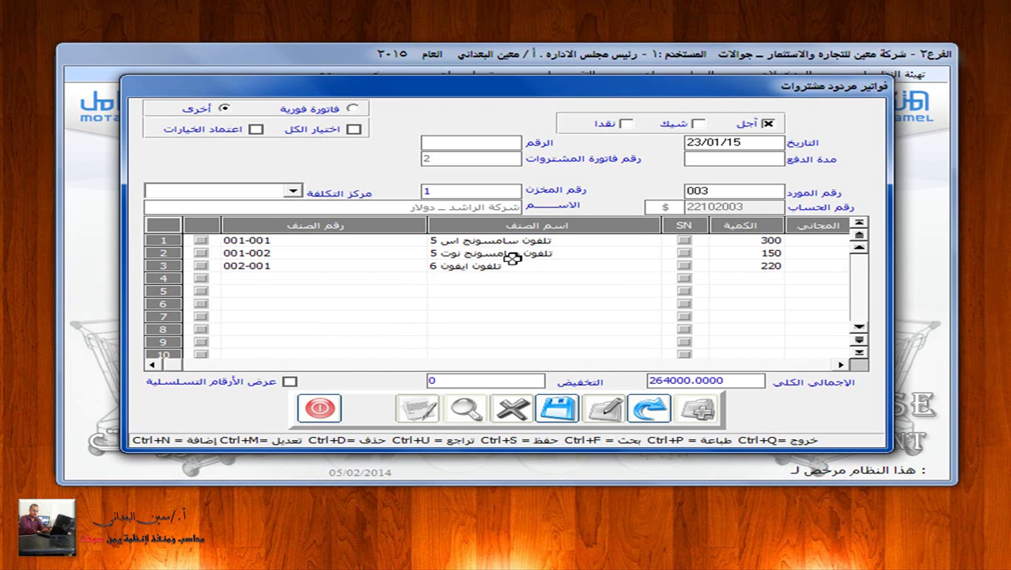
{"action": "left_click", "coordinate": [202, 252]}
{"action": "left_click", "coordinate": [256, 130]}
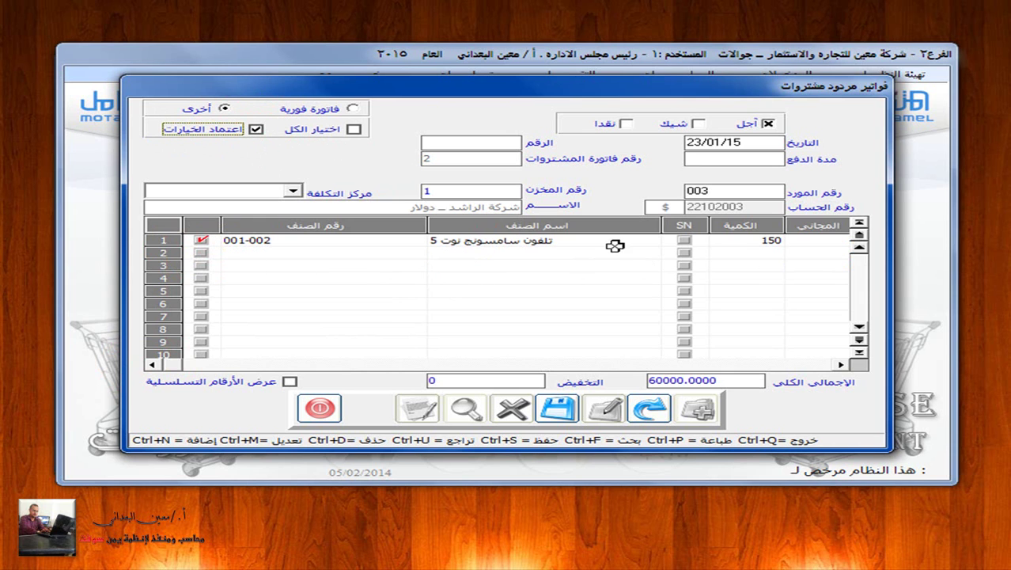
{"action": "left_click", "coordinate": [747, 242]}
{"action": "left_click", "coordinate": [749, 243]}
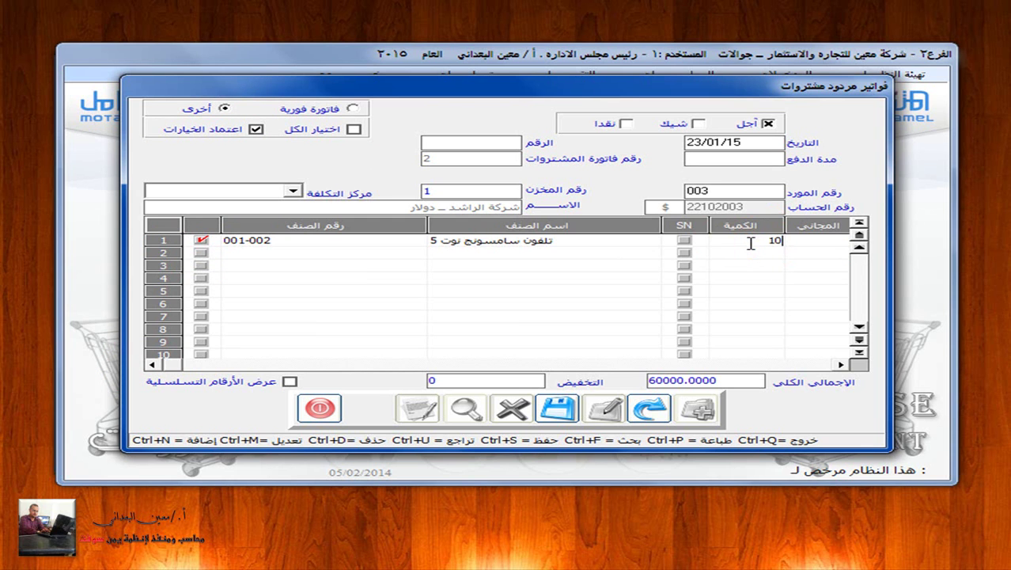
{"action": "left_click", "coordinate": [490, 140]}
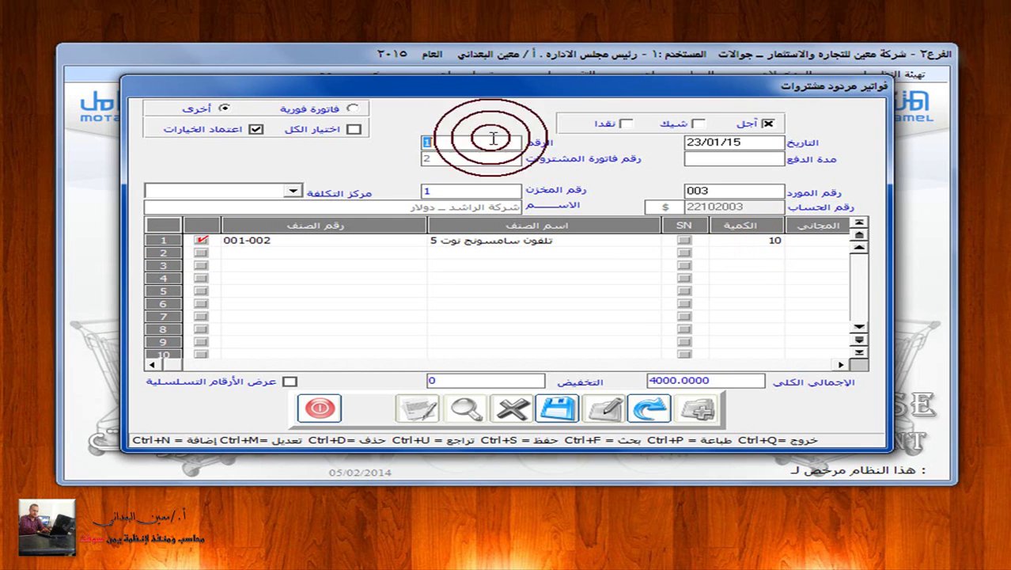
{"action": "left_click", "coordinate": [559, 410]}
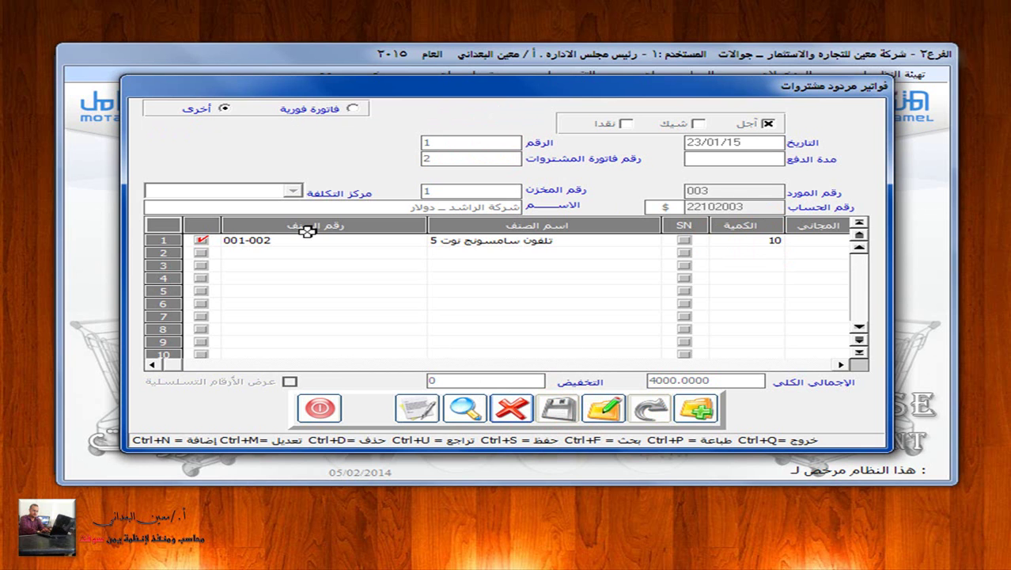
Step: Start a new purchase return invoice of type instant invoice (فاتورة فورية) and load the items of purchase invoice 6
{"action": "left_click", "coordinate": [696, 409]}
{"action": "left_click", "coordinate": [348, 109]}
{"action": "left_click", "coordinate": [449, 159]}
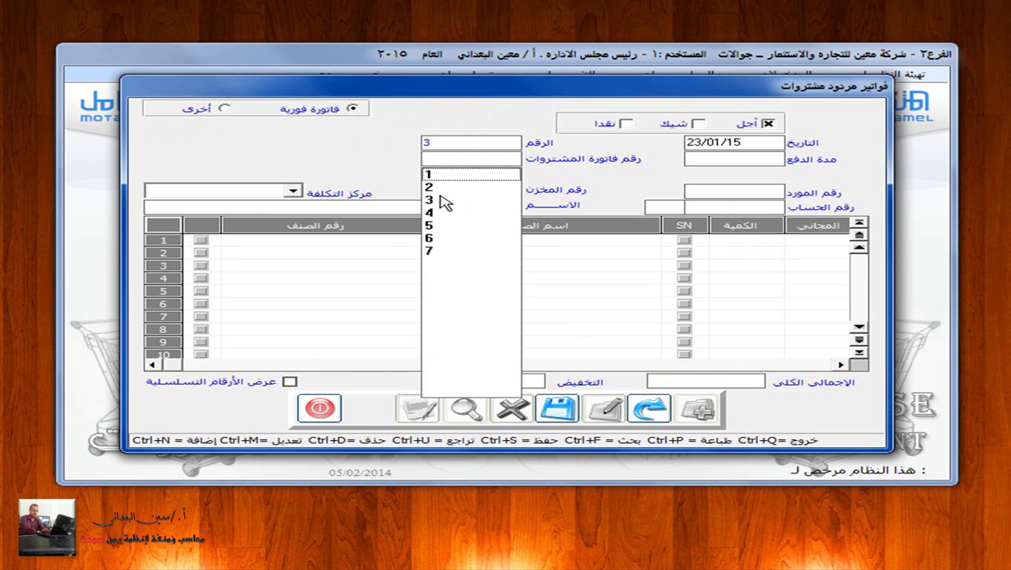
{"action": "left_click", "coordinate": [431, 239]}
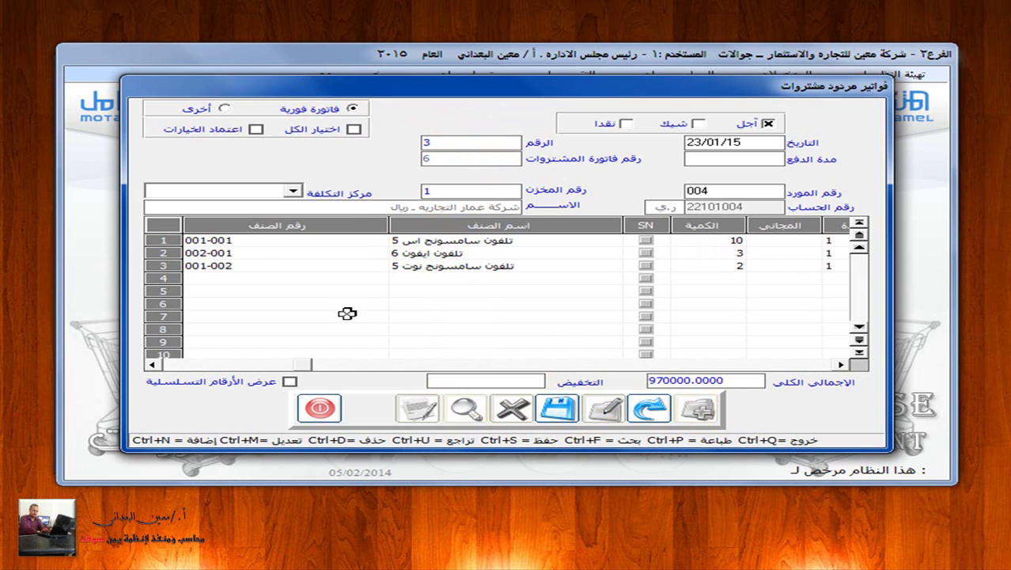
{"action": "left_click", "coordinate": [151, 364]}
{"action": "left_click", "coordinate": [151, 364]}
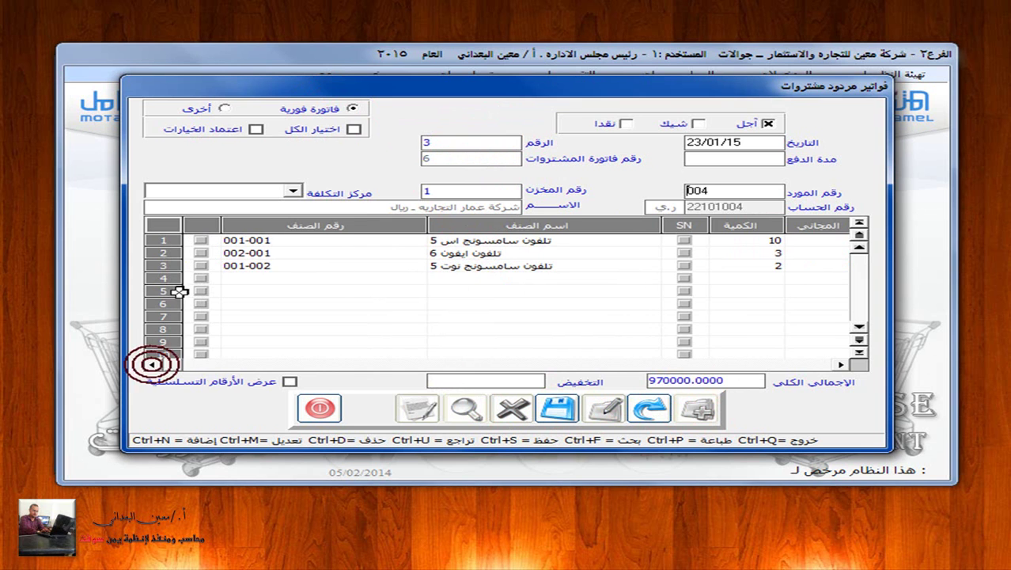
Step: Approve only item 002-001 for return (اعتماد الخيارات), set its quantity to 1 and save the return
{"action": "left_click", "coordinate": [201, 253]}
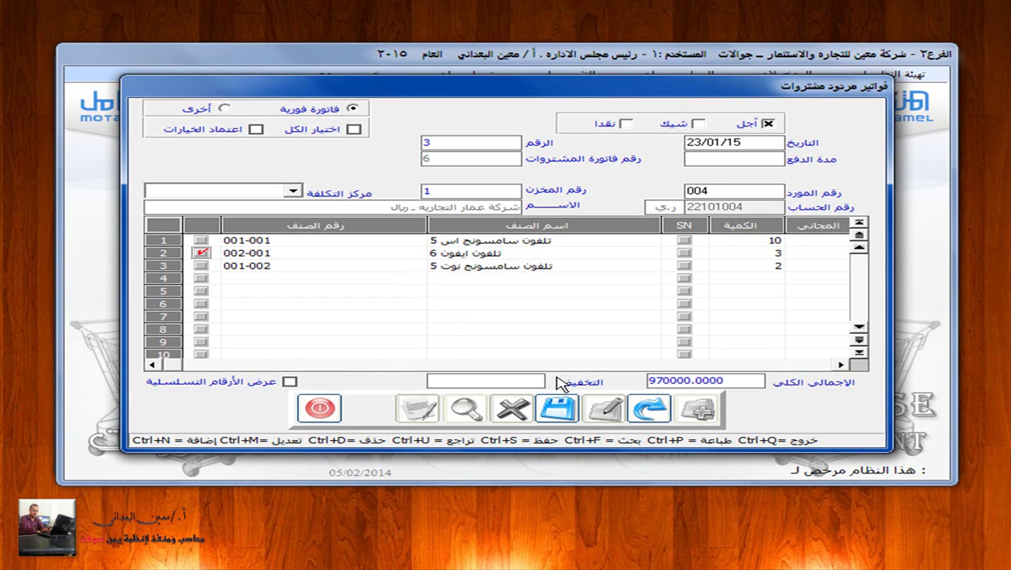
{"action": "left_click", "coordinate": [558, 407]}
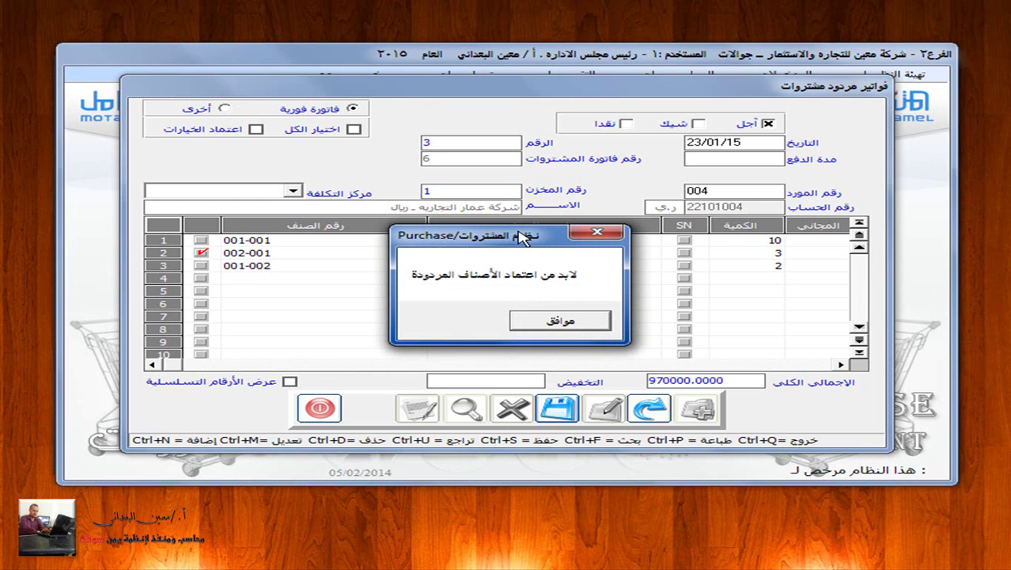
{"action": "left_click", "coordinate": [575, 327]}
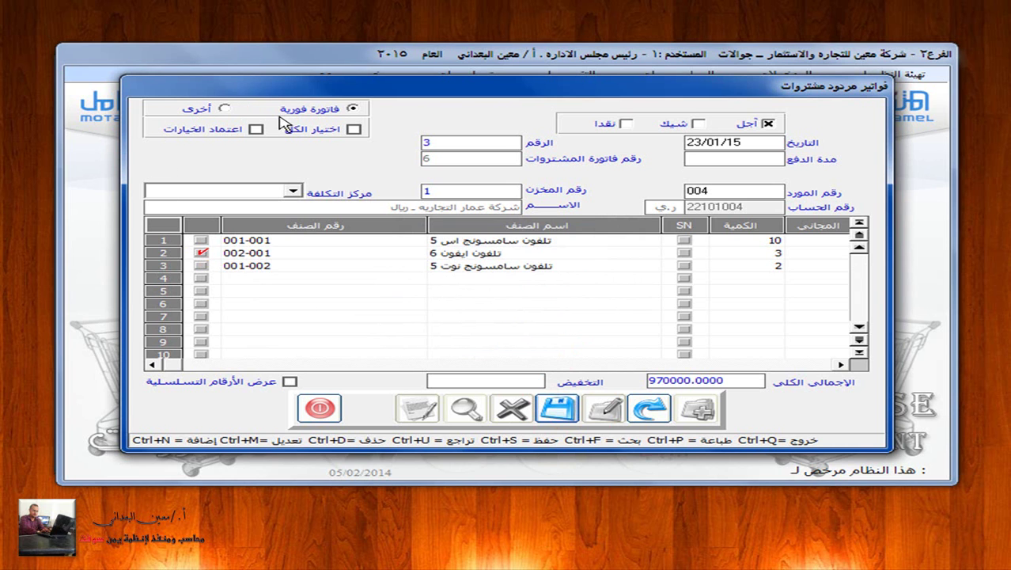
{"action": "left_click", "coordinate": [214, 130]}
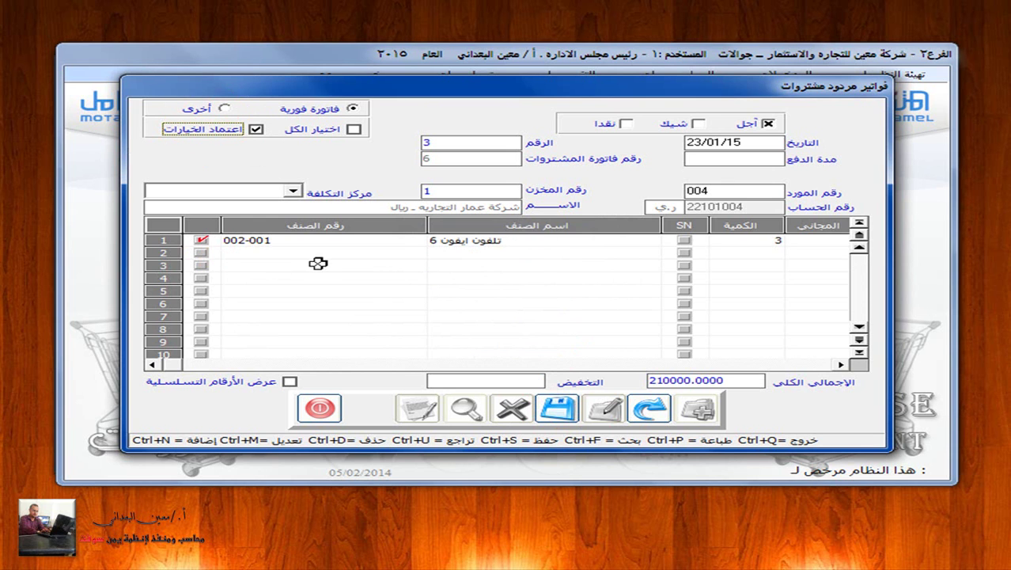
{"action": "left_click", "coordinate": [747, 239]}
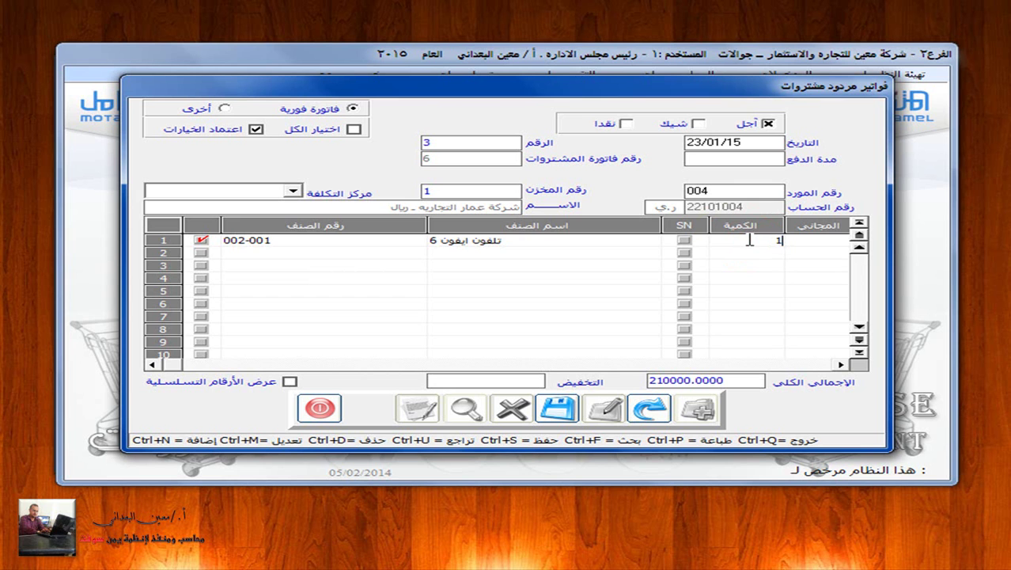
{"action": "type", "text": "1"}
{"action": "left_click", "coordinate": [542, 410]}
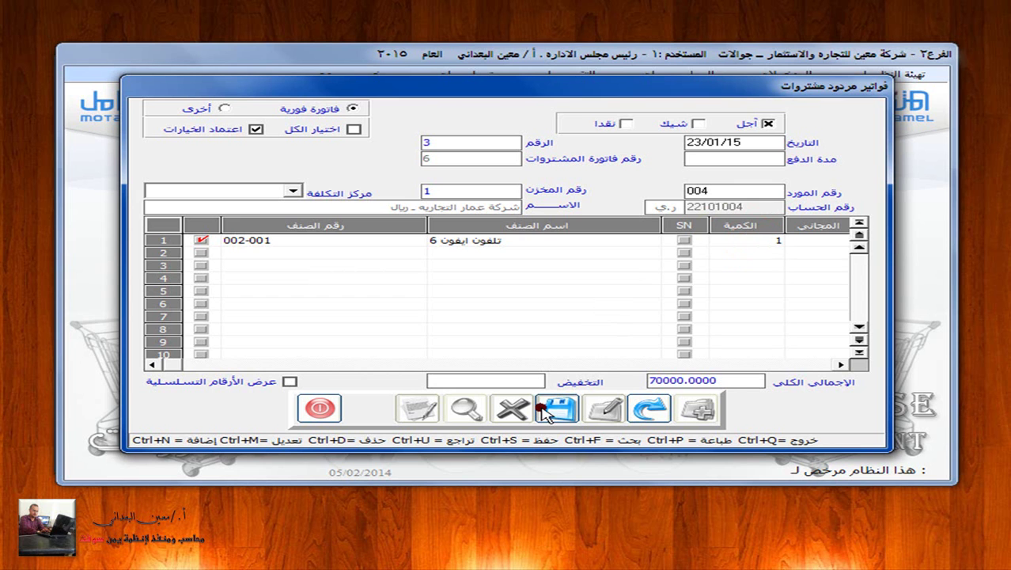
Step: In General Ledger, post instant purchase return 3 by invoice (فاتورة), and open the posting form for purchase returns (مردودات المشتروات)
{"action": "left_click", "coordinate": [320, 408]}
{"action": "left_click", "coordinate": [350, 75]}
{"action": "left_click", "coordinate": [914, 178]}
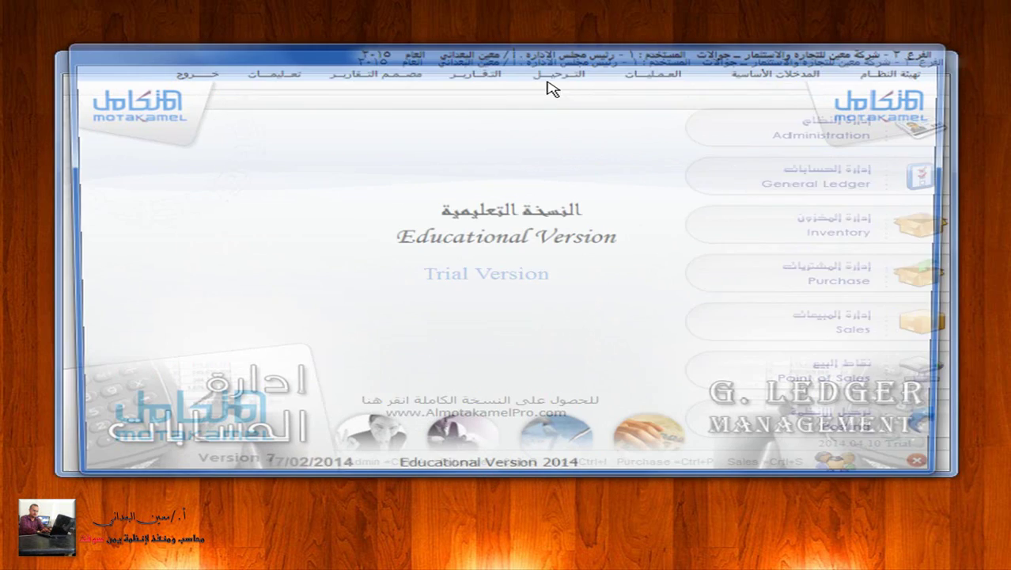
{"action": "left_click", "coordinate": [562, 73]}
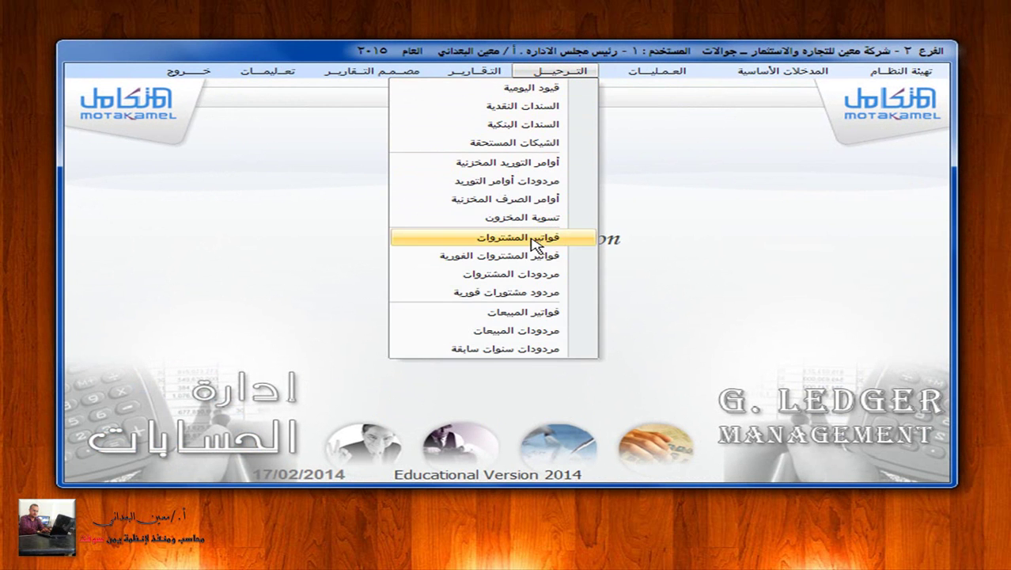
{"action": "left_click", "coordinate": [514, 292]}
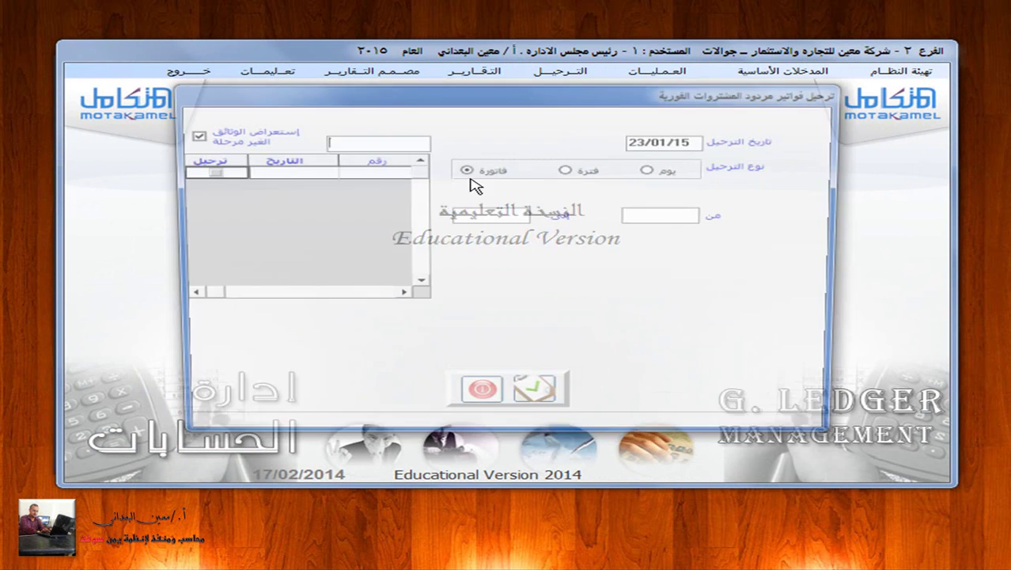
{"action": "left_click", "coordinate": [466, 168]}
{"action": "left_click", "coordinate": [467, 168]}
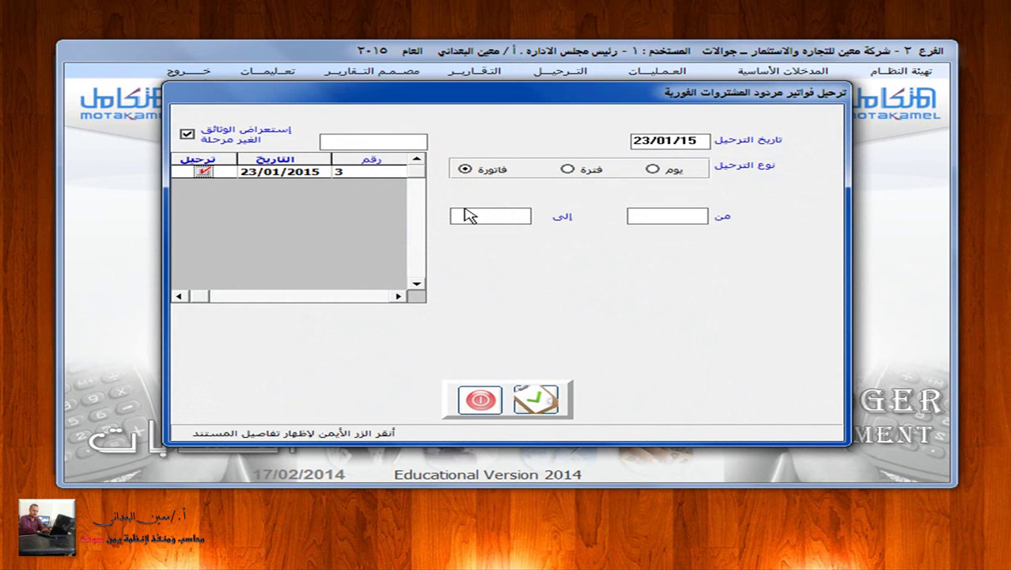
{"action": "left_click", "coordinate": [528, 393]}
{"action": "left_click", "coordinate": [479, 400]}
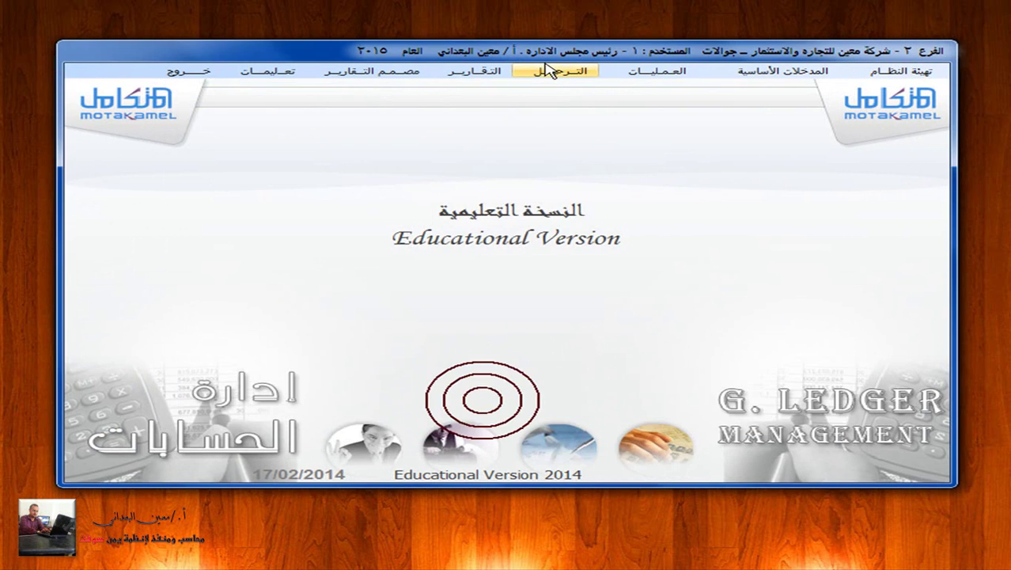
{"action": "left_click", "coordinate": [545, 68]}
{"action": "left_click", "coordinate": [512, 274]}
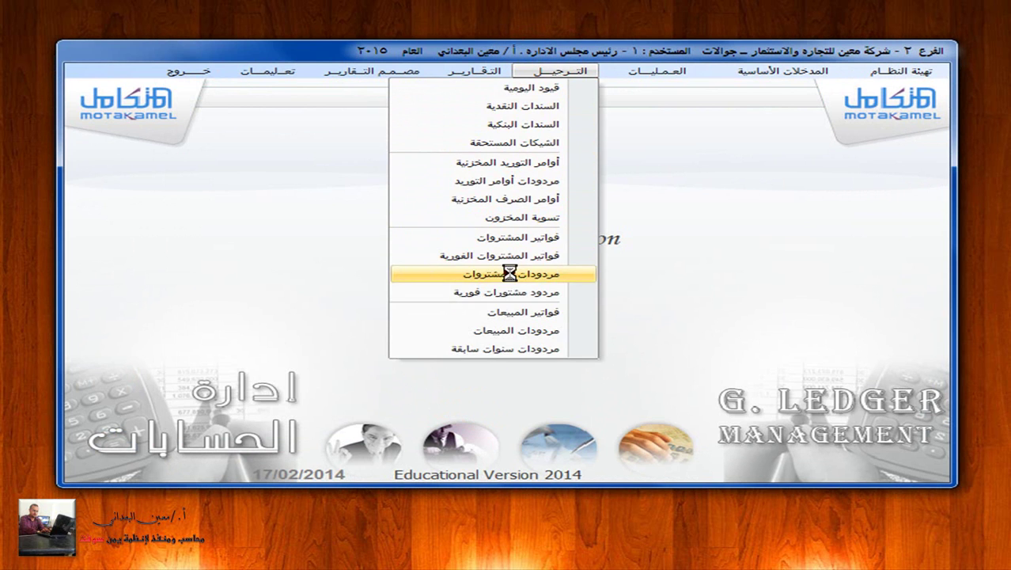
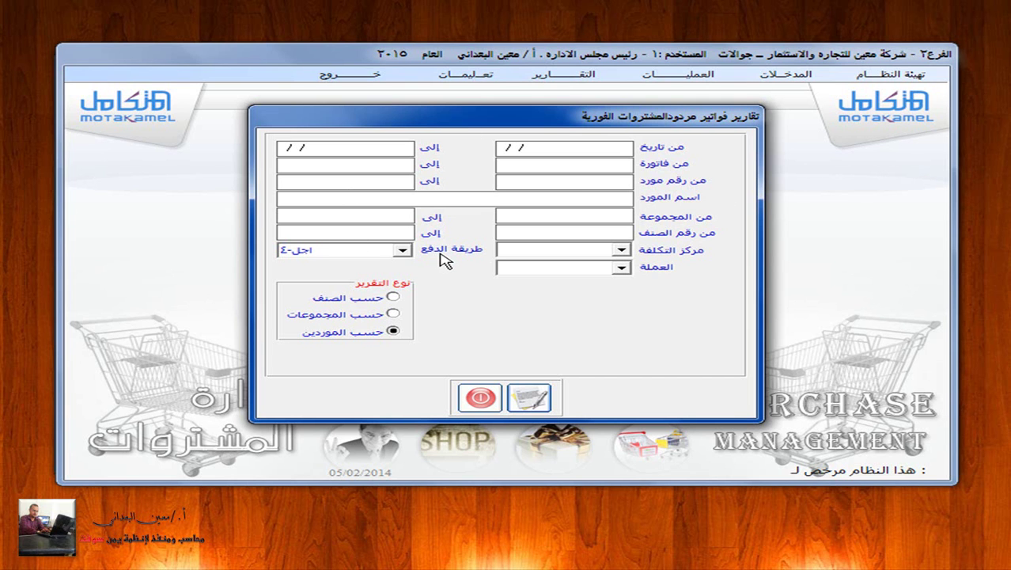
Step: Close the instant purchase returns report form and open the purchase returns (مردودات المشتروات) voucher report in General Ledger
{"action": "left_click", "coordinate": [480, 397]}
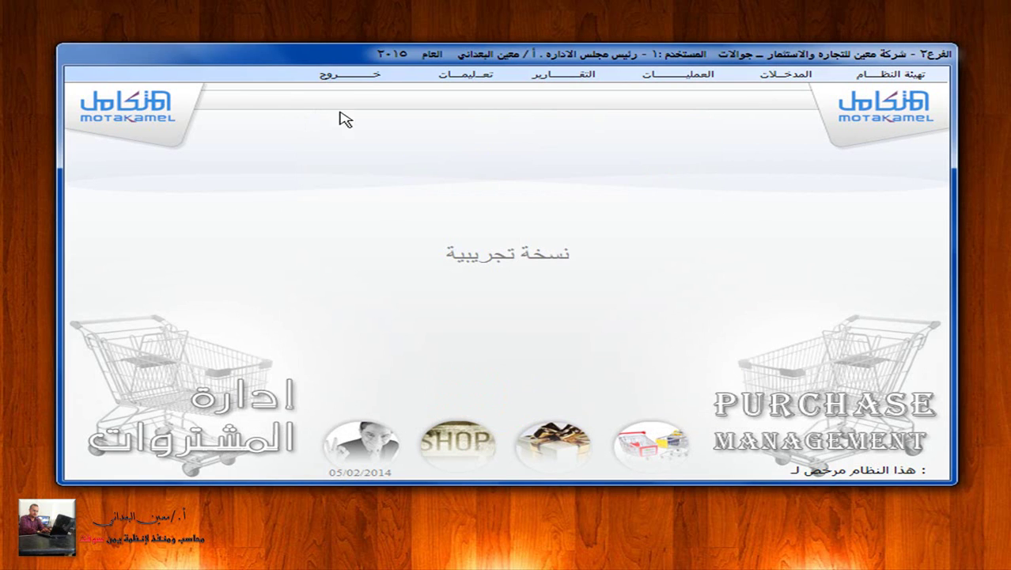
{"action": "left_click", "coordinate": [349, 75]}
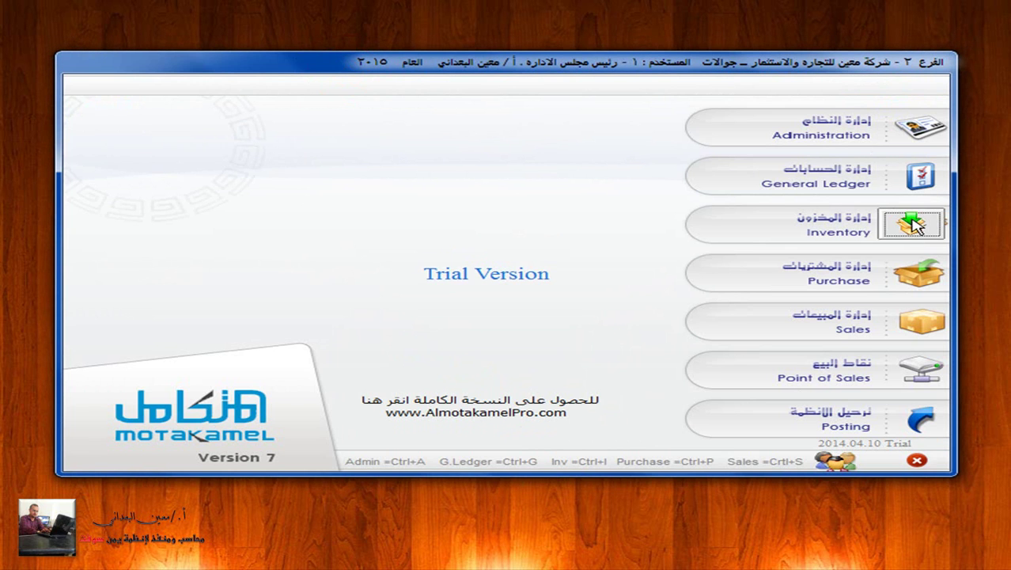
{"action": "left_click", "coordinate": [916, 180]}
{"action": "left_click", "coordinate": [487, 72]}
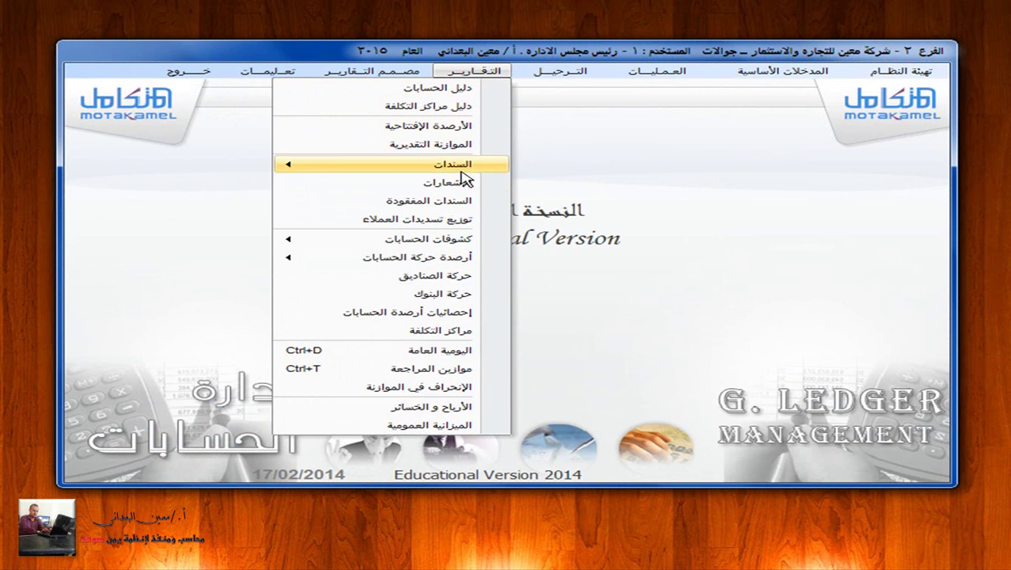
{"action": "mouse_move", "coordinate": [364, 168]}
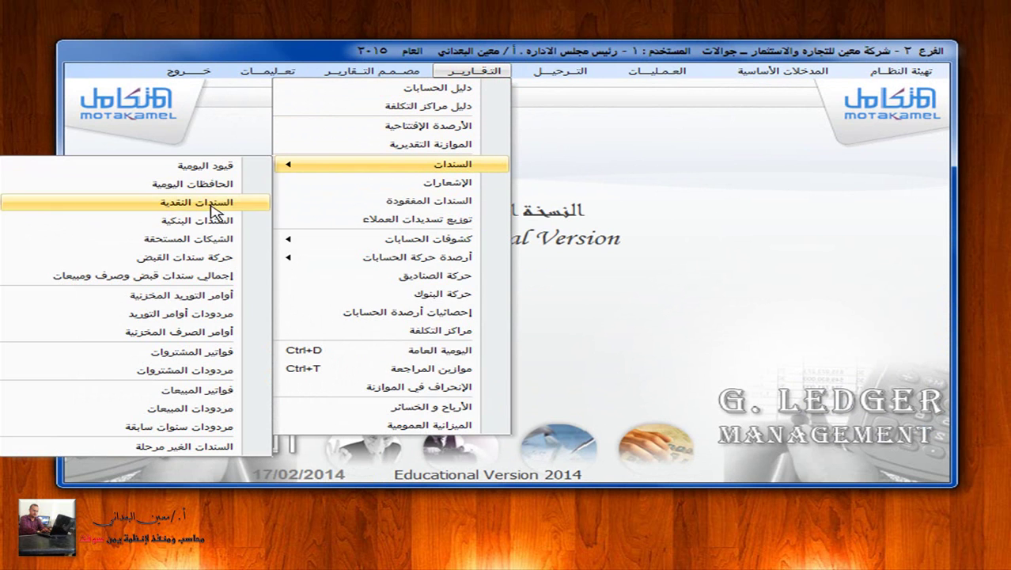
{"action": "left_click", "coordinate": [222, 370]}
Step: Preview the analytical (تحليلي) report of posted purchase return document (مستند) 1, set the report type to summary (إجمالي) and close the form
{"action": "left_click", "coordinate": [608, 286]}
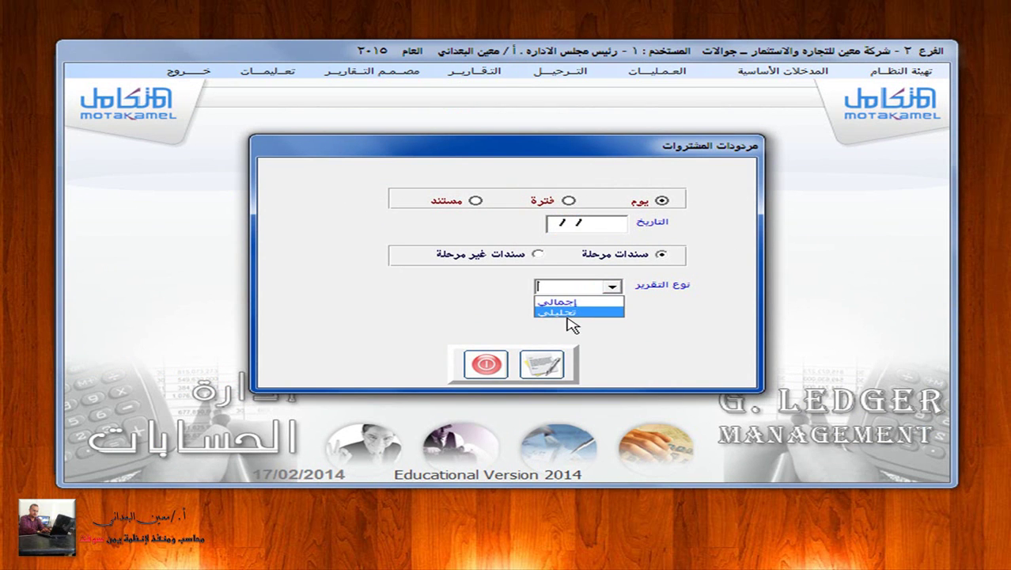
{"action": "left_click", "coordinate": [573, 314]}
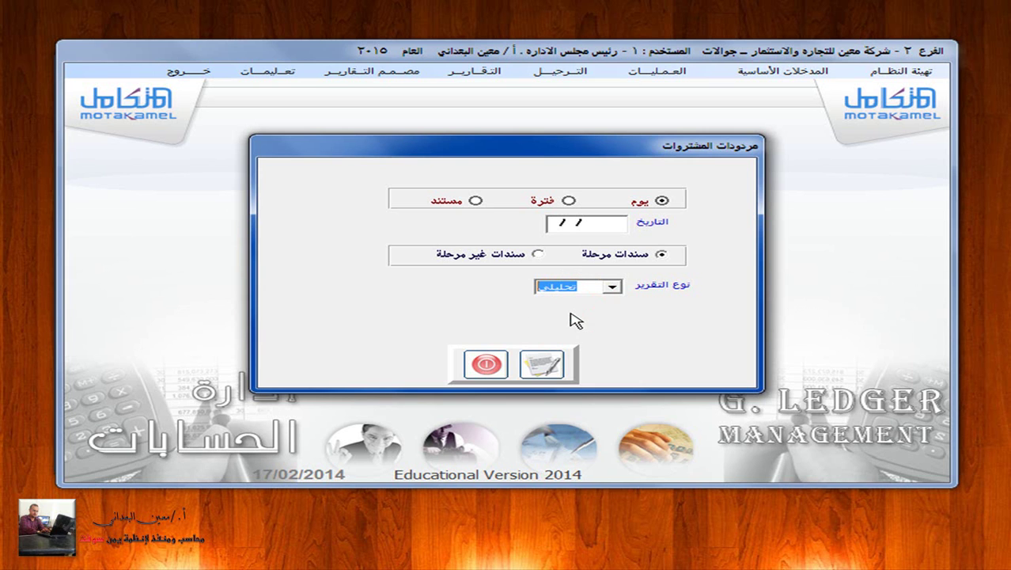
{"action": "left_click", "coordinate": [542, 363]}
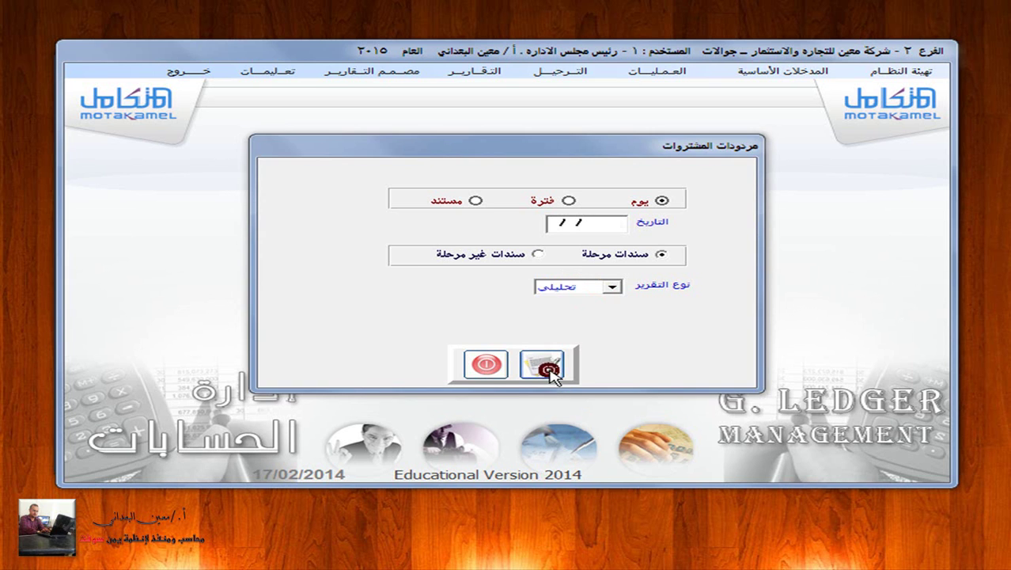
{"action": "left_click", "coordinate": [523, 322]}
{"action": "left_click", "coordinate": [451, 202]}
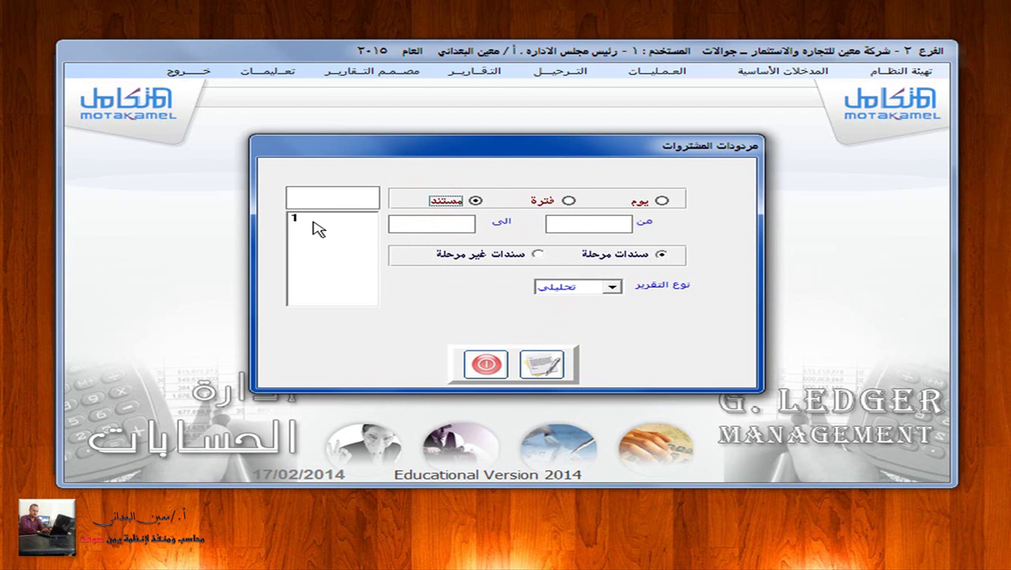
{"action": "left_click", "coordinate": [311, 221]}
{"action": "left_click", "coordinate": [542, 364]}
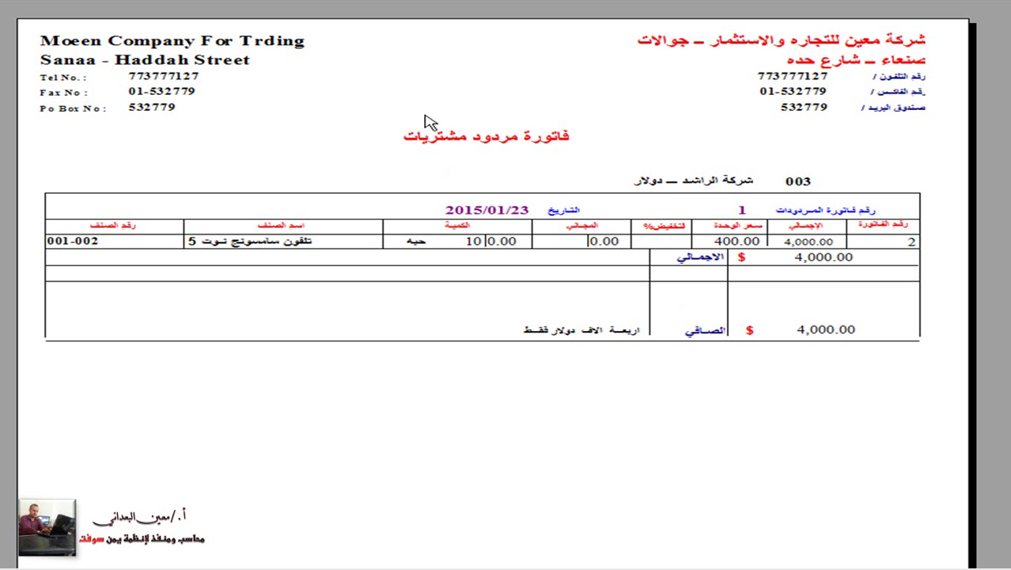
{"action": "key", "text": "Escape"}
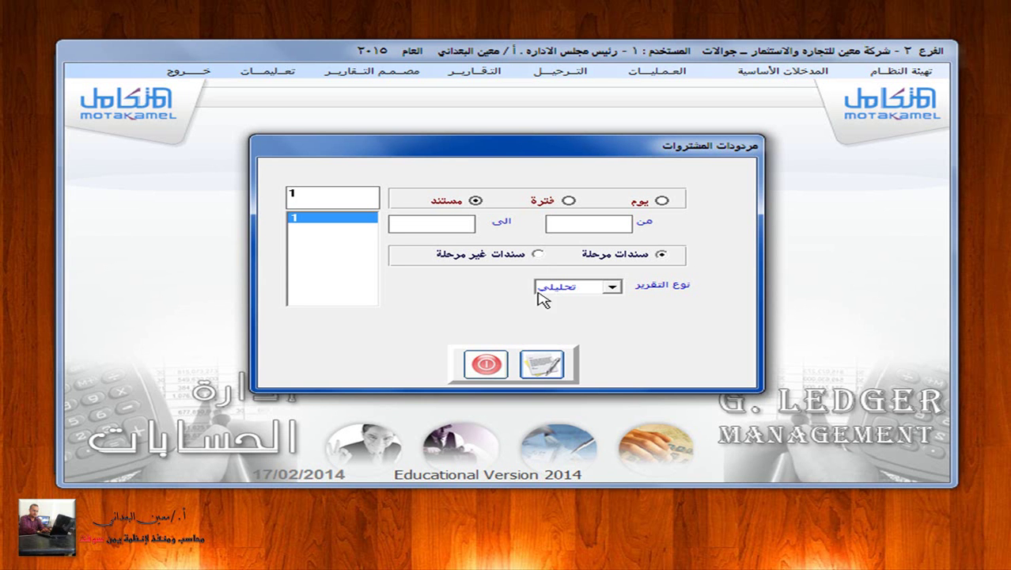
{"action": "left_click", "coordinate": [614, 289]}
{"action": "left_click", "coordinate": [554, 299]}
{"action": "left_click", "coordinate": [486, 364]}
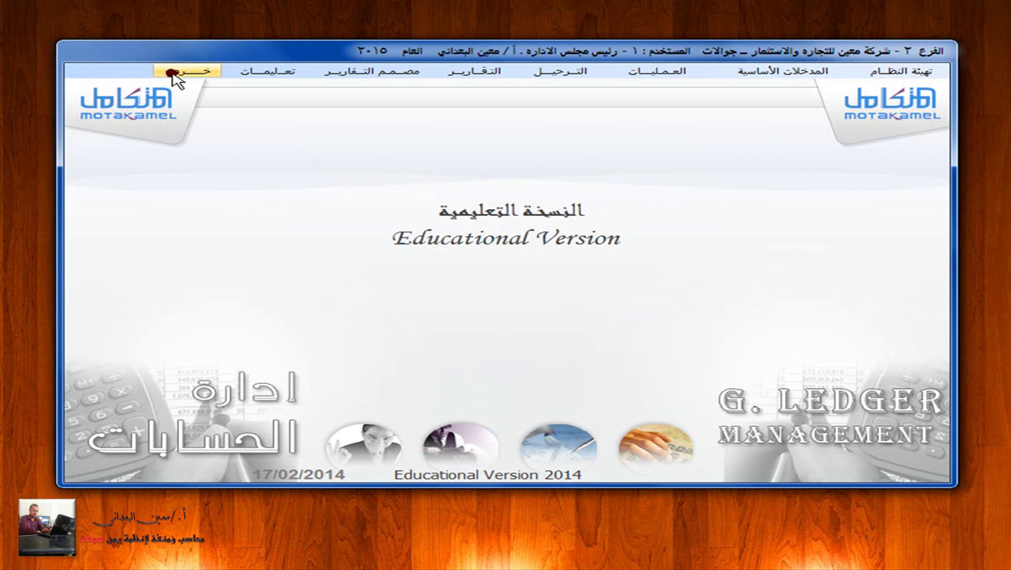
Step: Leave General Ledger and open the purchase return invoices form (فواتير مردود المشتروات) in the Purchase module
{"action": "left_click", "coordinate": [190, 71]}
{"action": "left_click", "coordinate": [922, 272]}
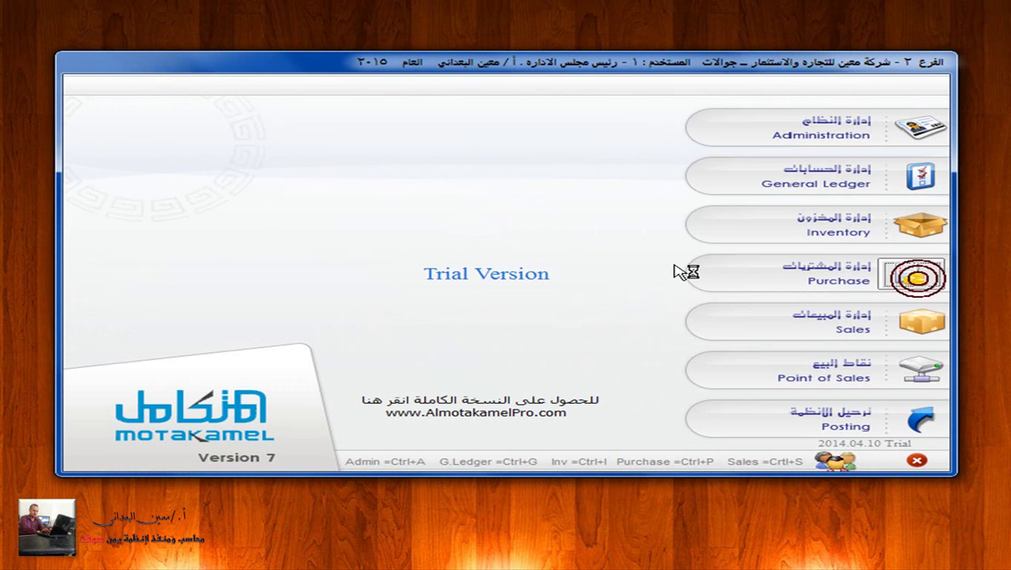
{"action": "left_click", "coordinate": [678, 74]}
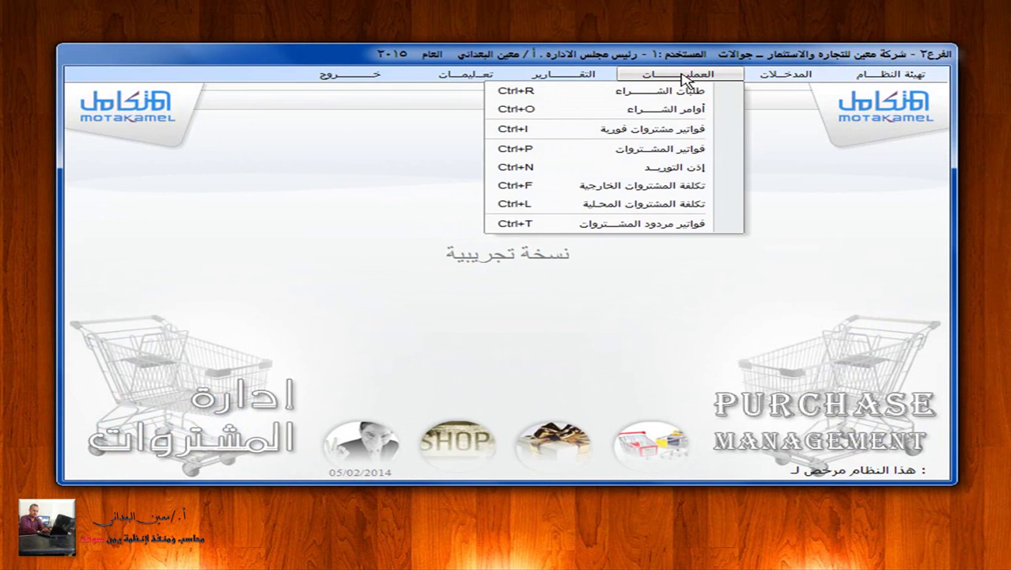
{"action": "left_click", "coordinate": [638, 225]}
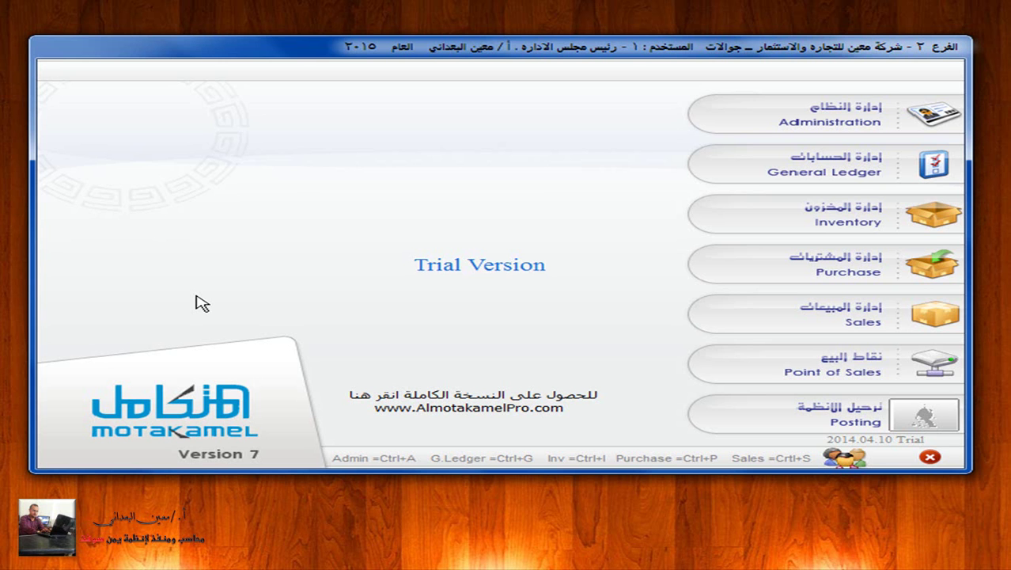
Step: In the Purchase module, start a new purchase return invoice (فواتير مردود المشتروات) against instant invoice (فاتورة فورية) number 4
{"action": "left_click", "coordinate": [918, 267]}
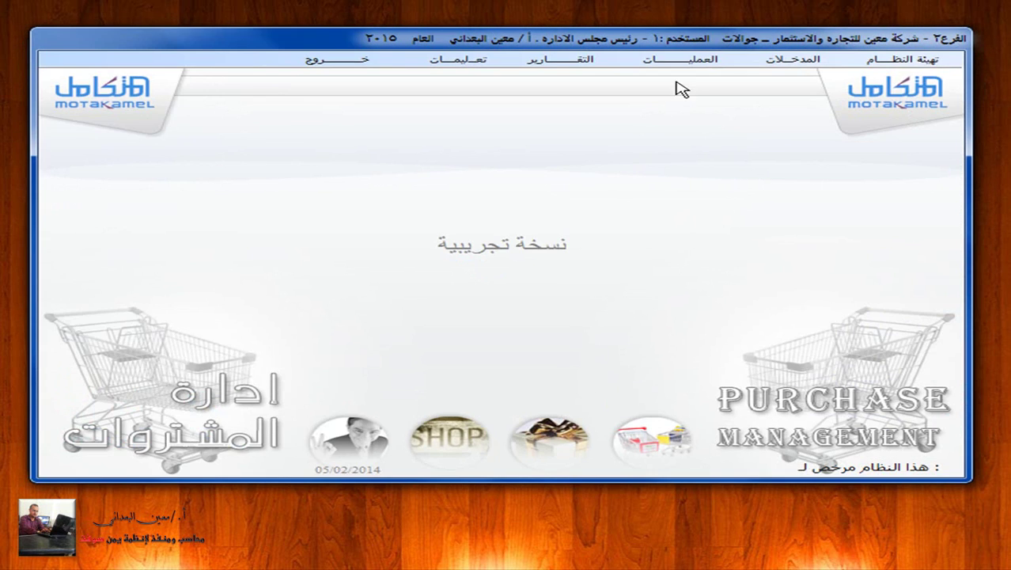
{"action": "left_click", "coordinate": [686, 64]}
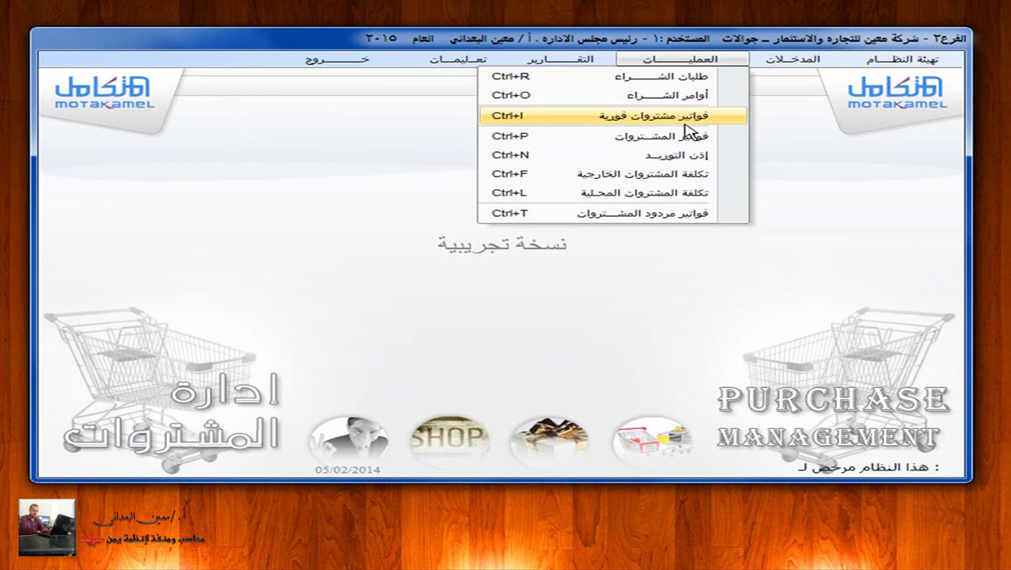
{"action": "left_click", "coordinate": [698, 213]}
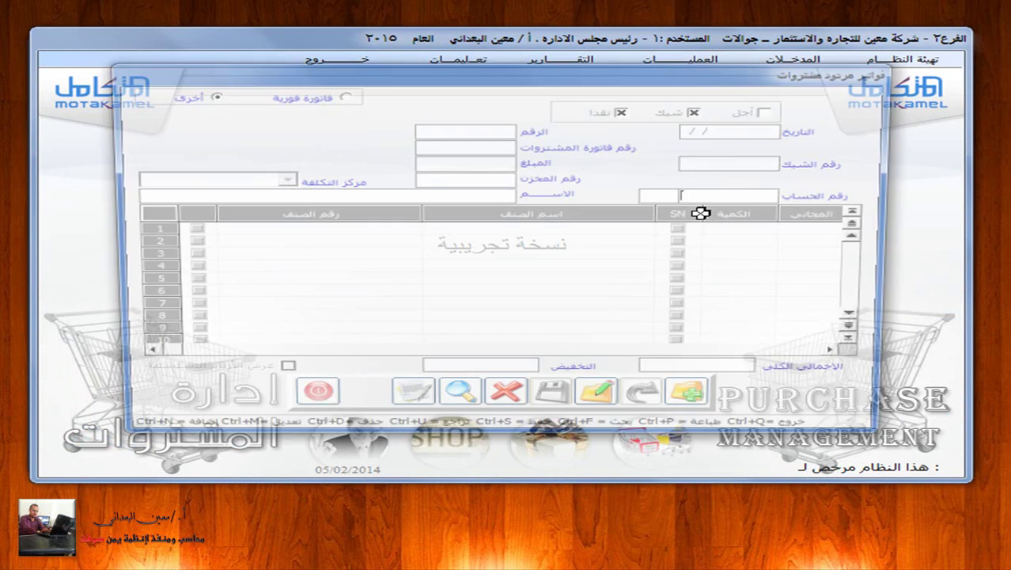
{"action": "left_click", "coordinate": [698, 404]}
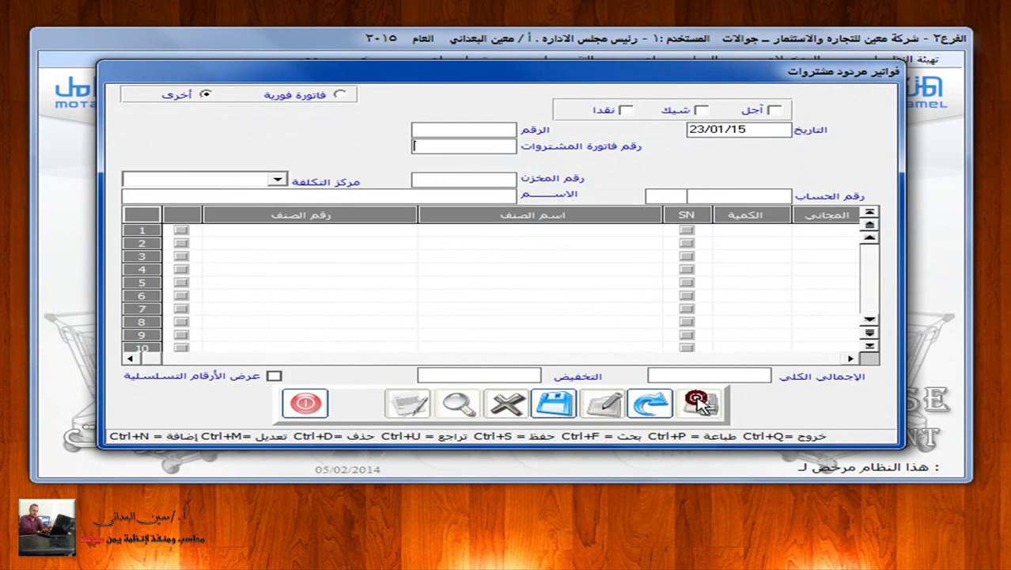
{"action": "left_click", "coordinate": [341, 95]}
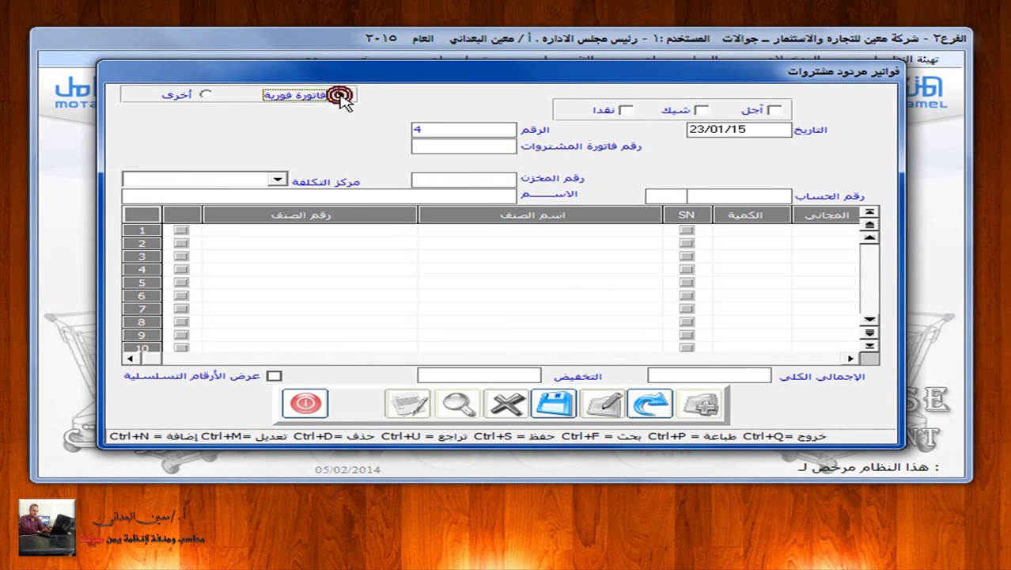
{"action": "left_click", "coordinate": [487, 150]}
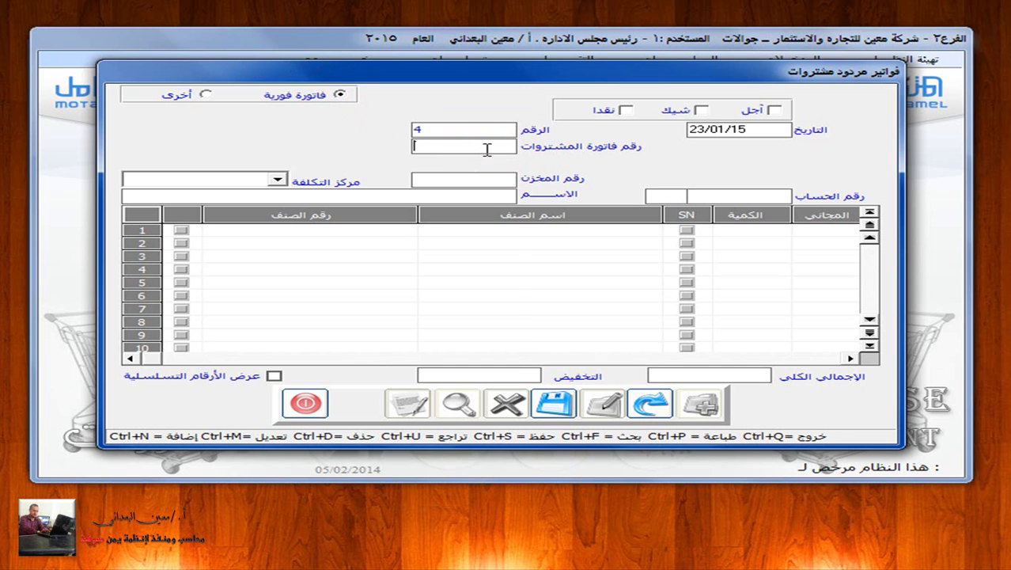
{"action": "left_click", "coordinate": [487, 150]}
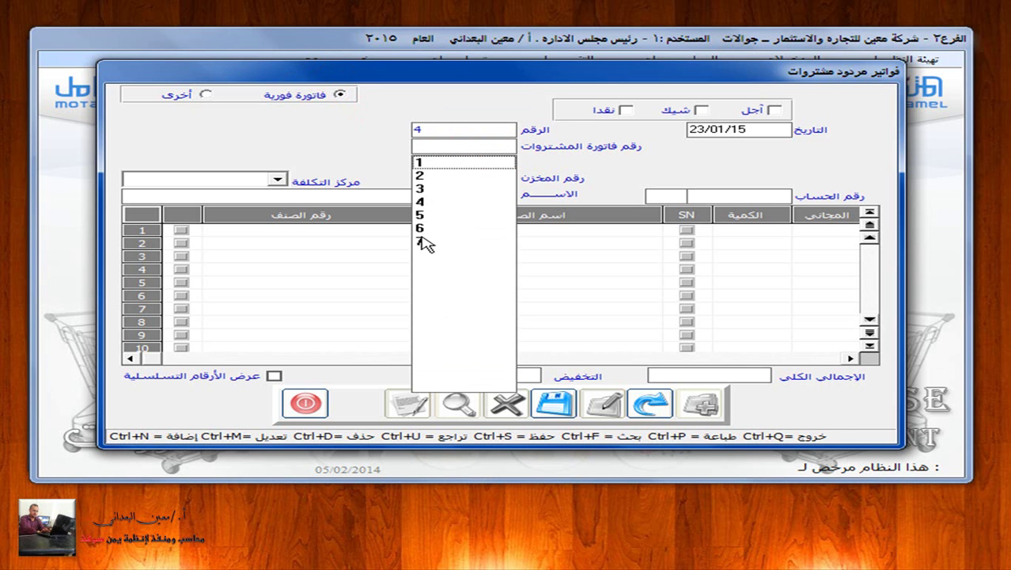
{"action": "left_click", "coordinate": [423, 203]}
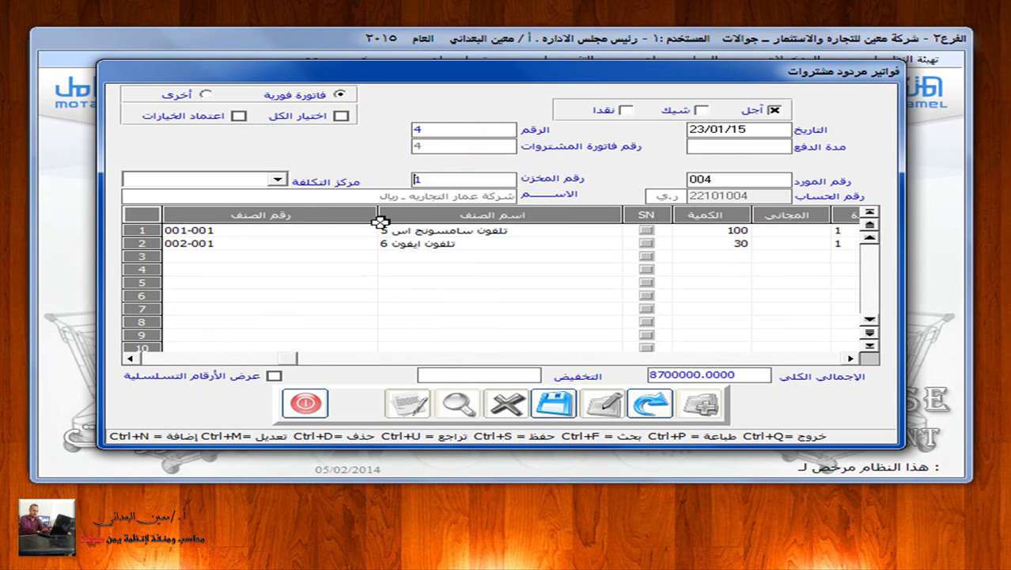
Step: Choose only item 001-001 for return, approve the choice (اعتماد الخيارات), set its quantity to 2, then save and close the return
{"action": "left_click", "coordinate": [131, 358]}
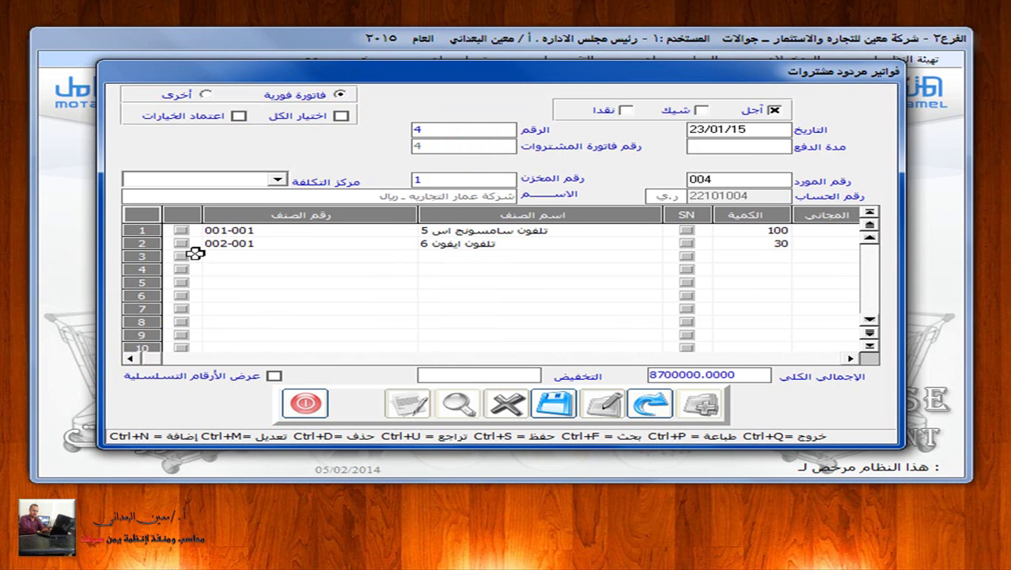
{"action": "left_click", "coordinate": [181, 230]}
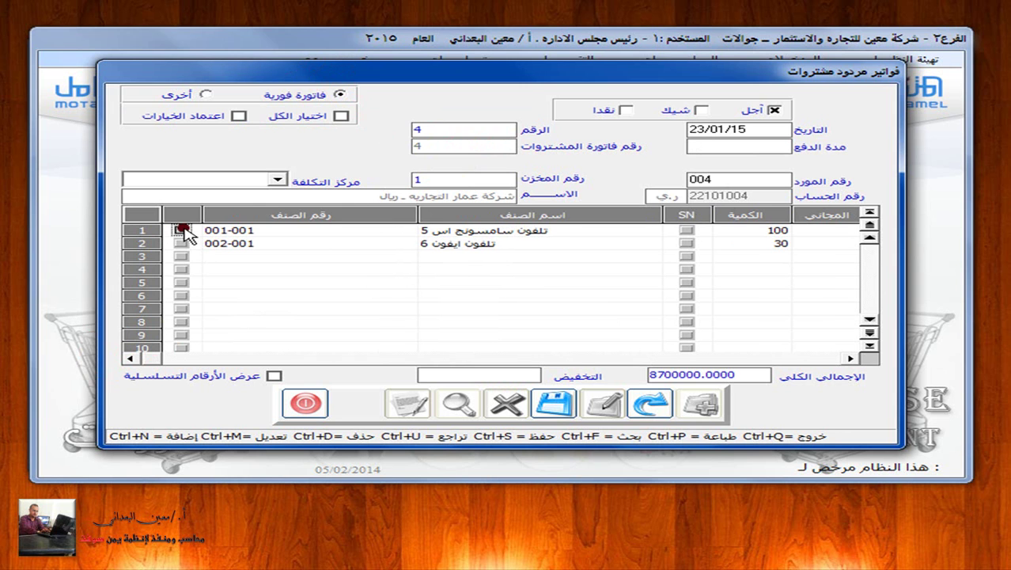
{"action": "left_click", "coordinate": [239, 117]}
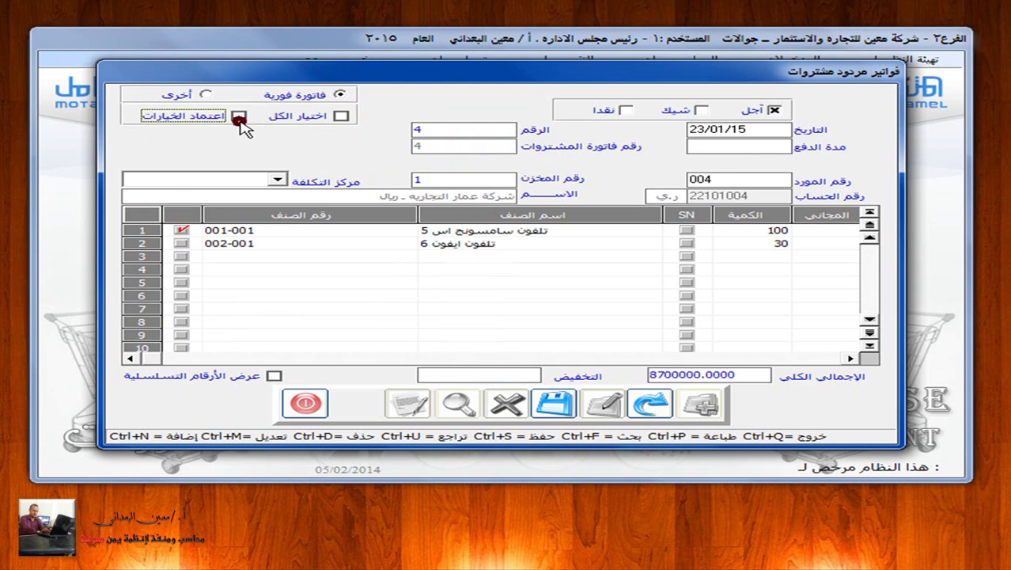
{"action": "left_click", "coordinate": [732, 232]}
{"action": "type", "text": "0"}
{"action": "key", "text": "BackSpace"}
{"action": "type", "text": "2"}
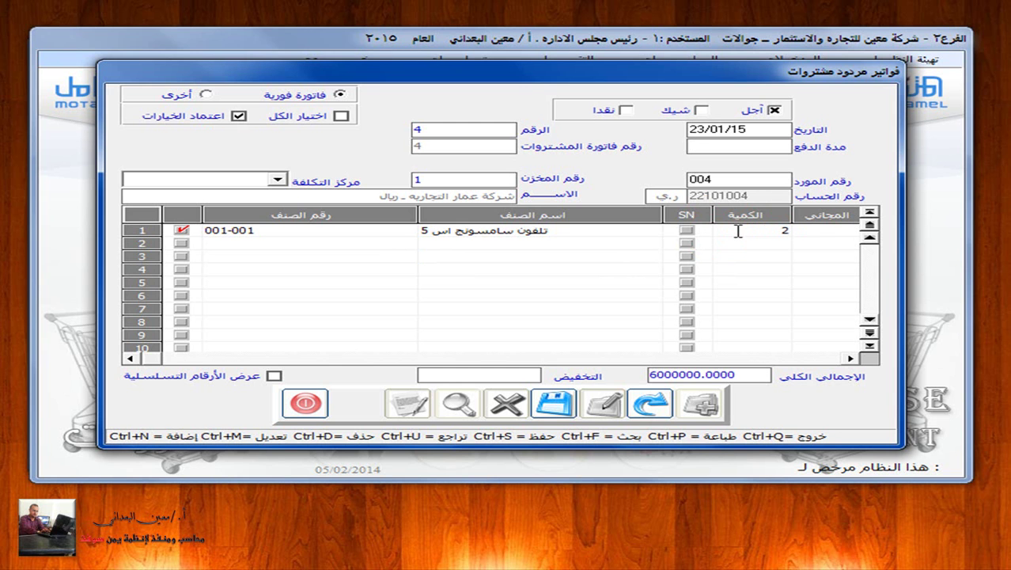
{"action": "left_click", "coordinate": [558, 402]}
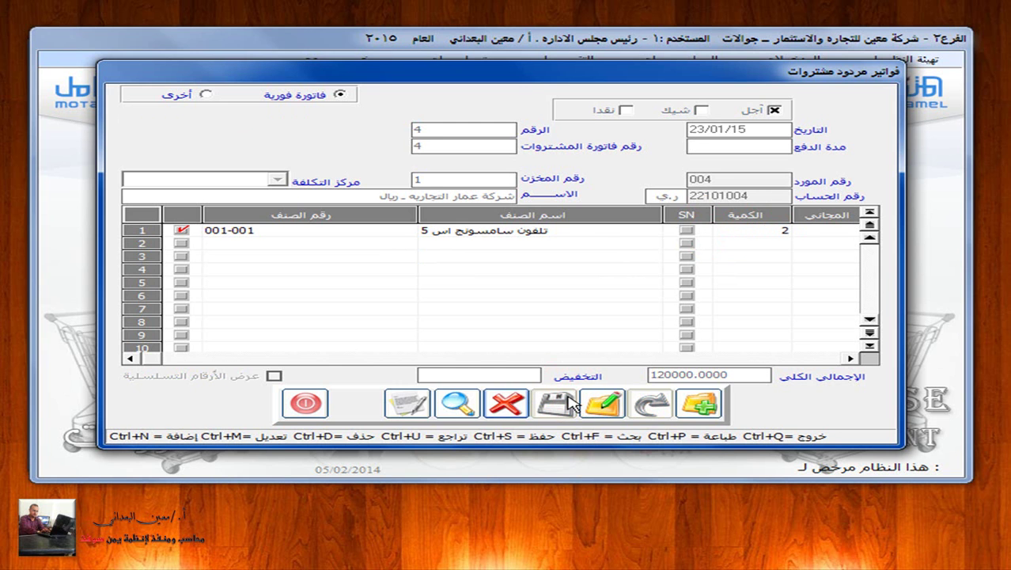
{"action": "left_click", "coordinate": [305, 403]}
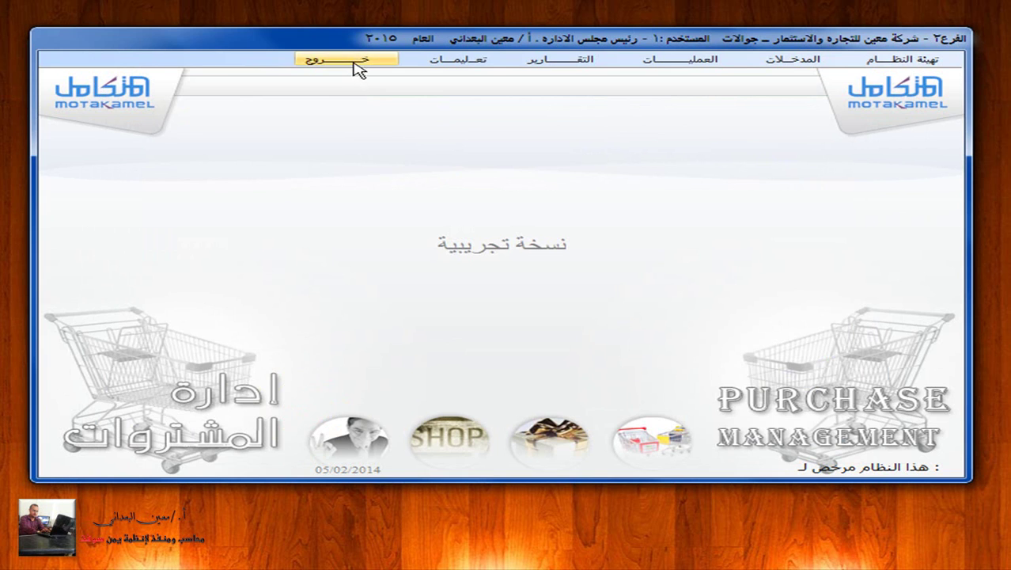
Step: Leave the Purchase module and open the posting form for instant purchase returns (مردود مشتروات فورية) in General Ledger
{"action": "left_click", "coordinate": [349, 60]}
{"action": "left_click", "coordinate": [897, 170]}
{"action": "left_click", "coordinate": [897, 169]}
{"action": "left_click", "coordinate": [581, 56]}
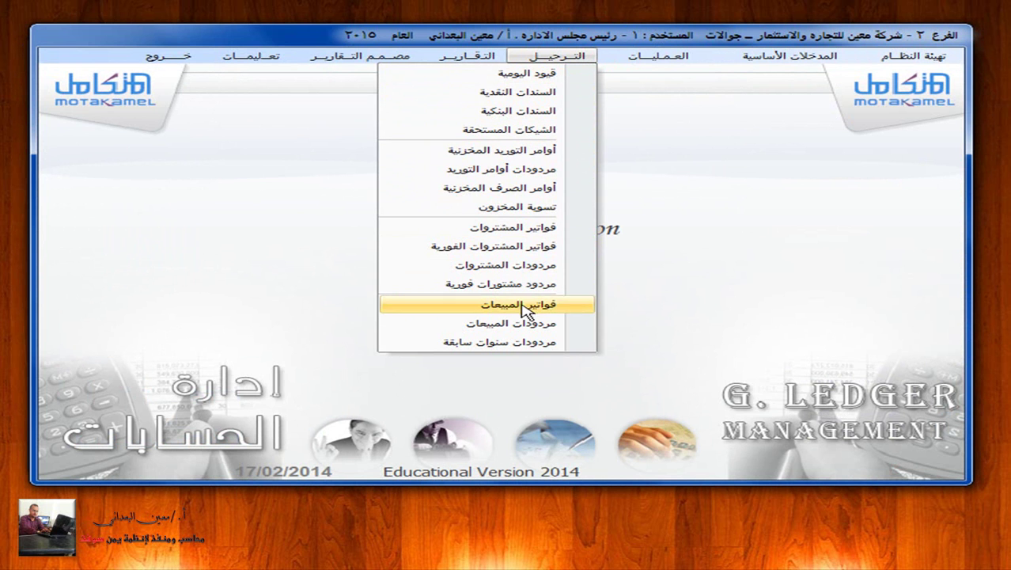
{"action": "left_click", "coordinate": [521, 283]}
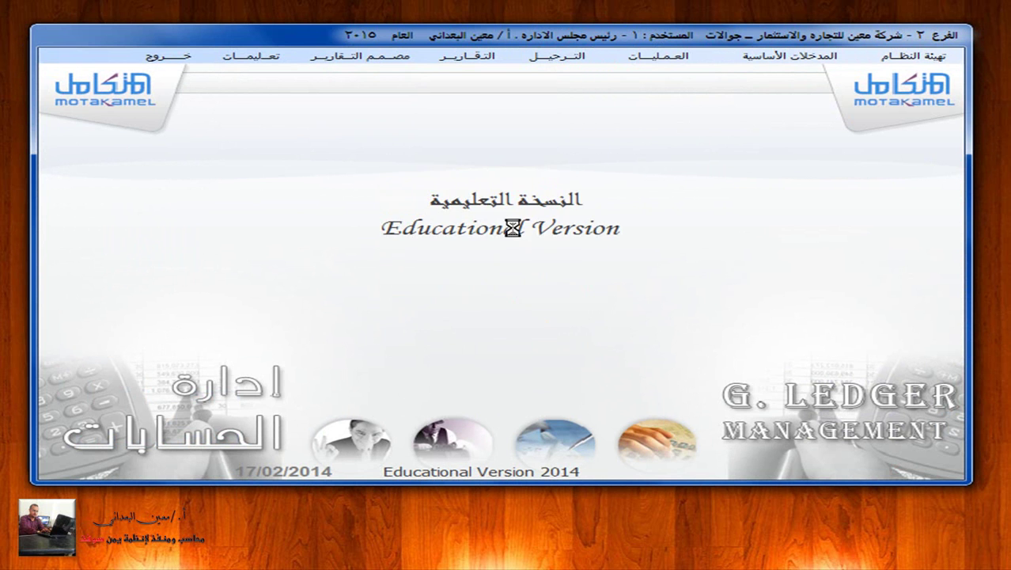
Step: Try to post instant purchase return 4 by invoice (فاتورة), and close the posting form
{"action": "left_click", "coordinate": [479, 161]}
{"action": "left_click", "coordinate": [195, 162]}
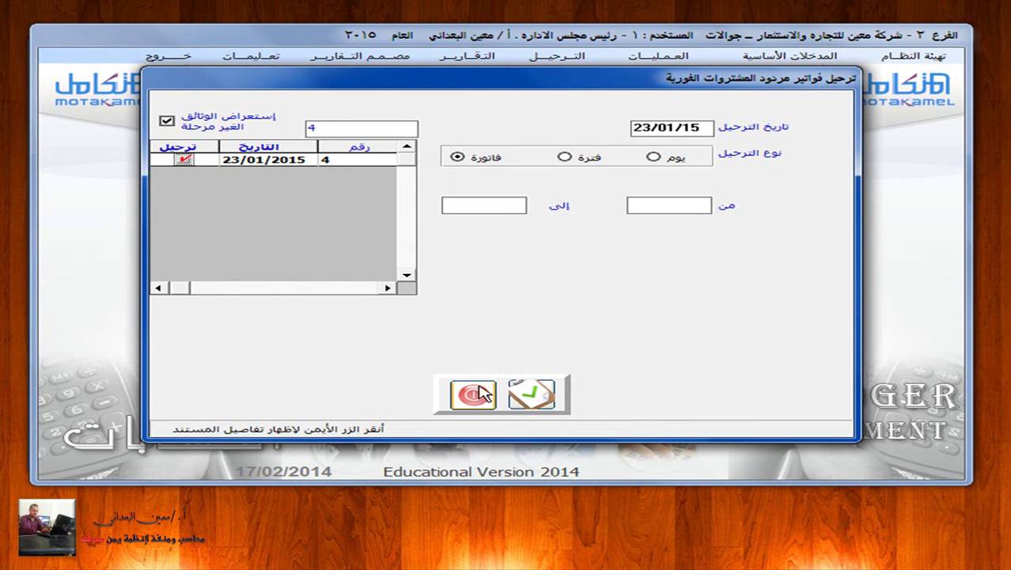
{"action": "left_click", "coordinate": [544, 400]}
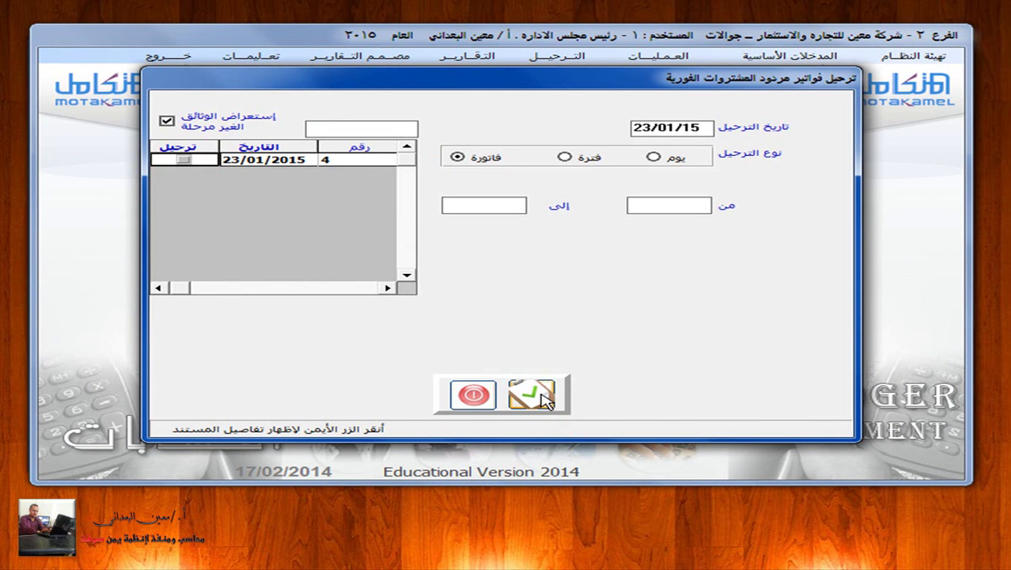
{"action": "left_click", "coordinate": [187, 162]}
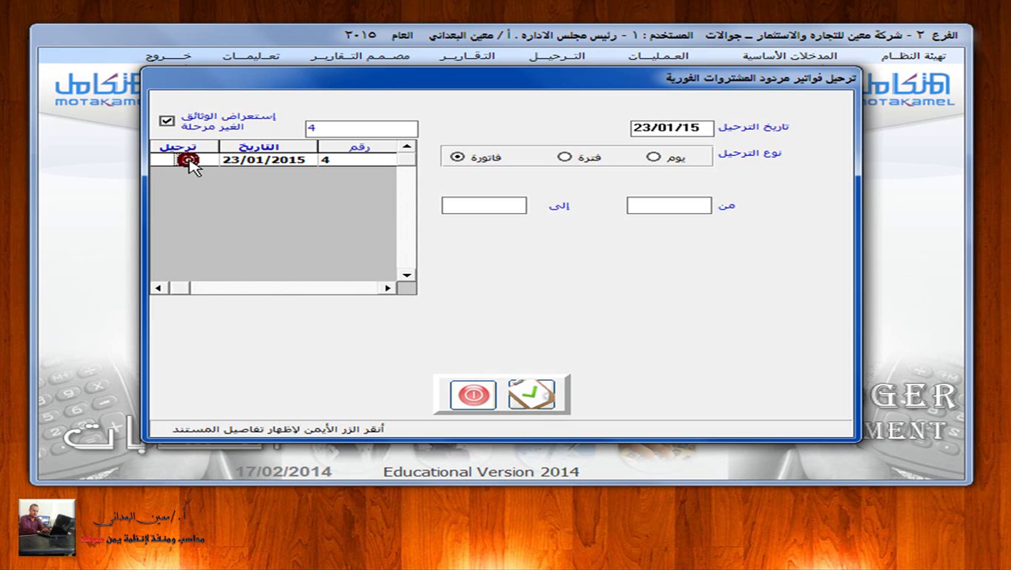
{"action": "left_click", "coordinate": [543, 402]}
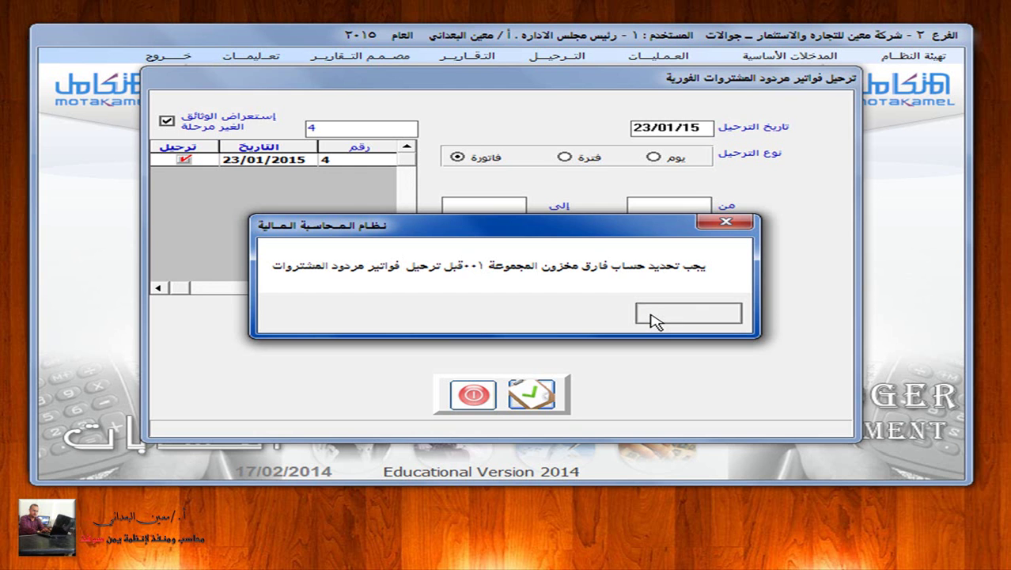
{"action": "left_click", "coordinate": [655, 316]}
{"action": "left_click", "coordinate": [509, 301]}
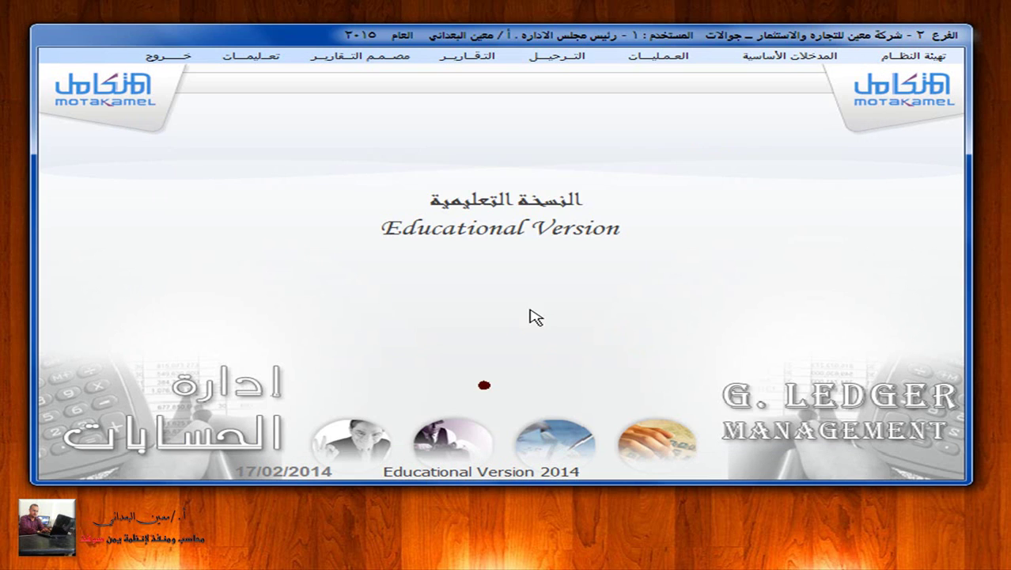
Step: Open the chart of accounts (الدليل المحاسبي) and expand expenses (المصروفات) through account 31 down to 311 (تكلفة النشاط الجاري)
{"action": "left_click", "coordinate": [789, 57]}
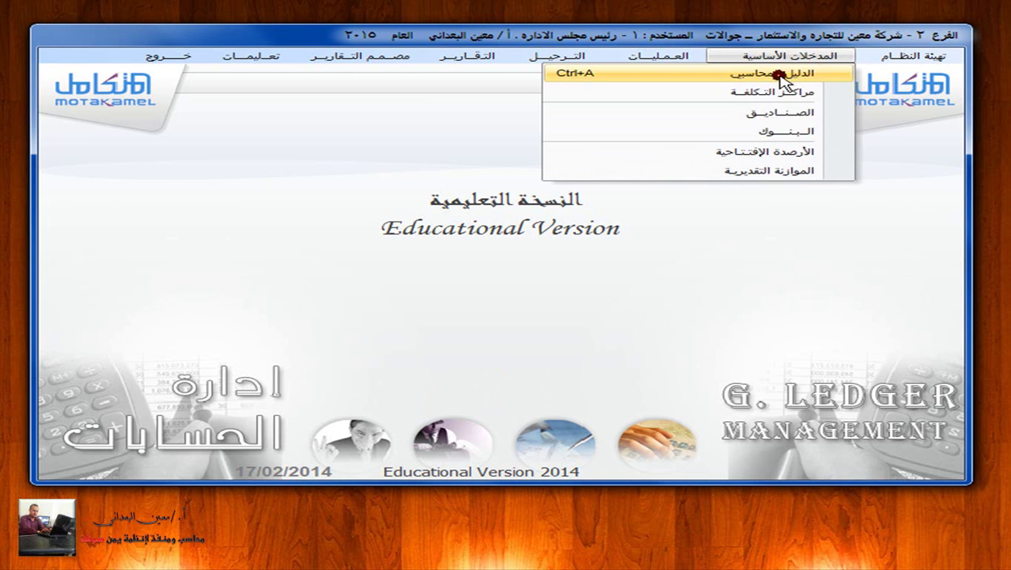
{"action": "left_click", "coordinate": [780, 75]}
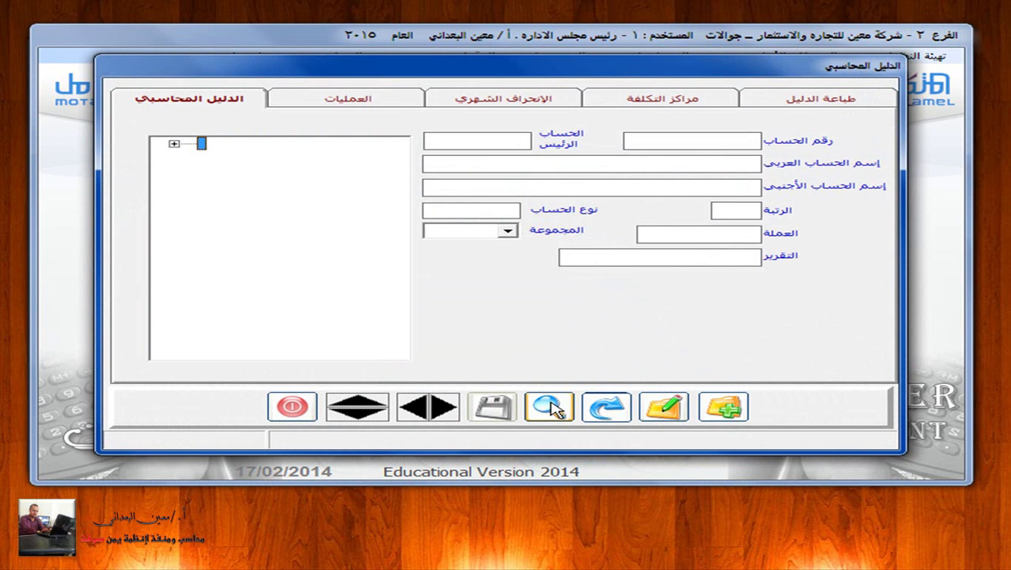
{"action": "left_click", "coordinate": [175, 143]}
{"action": "left_click", "coordinate": [221, 182]}
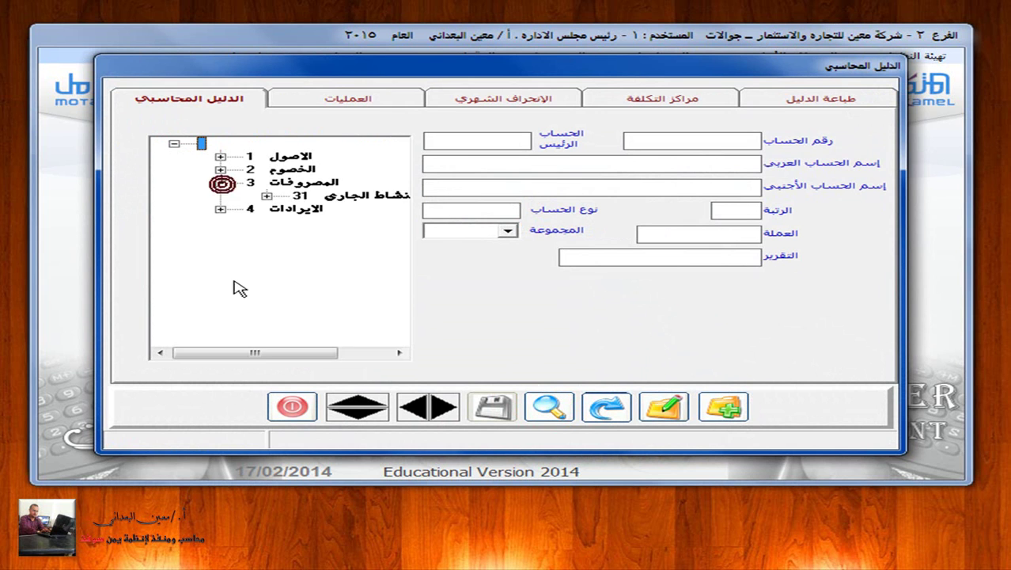
{"action": "left_click_drag", "start_coordinate": [269, 358], "coordinate": [339, 353]}
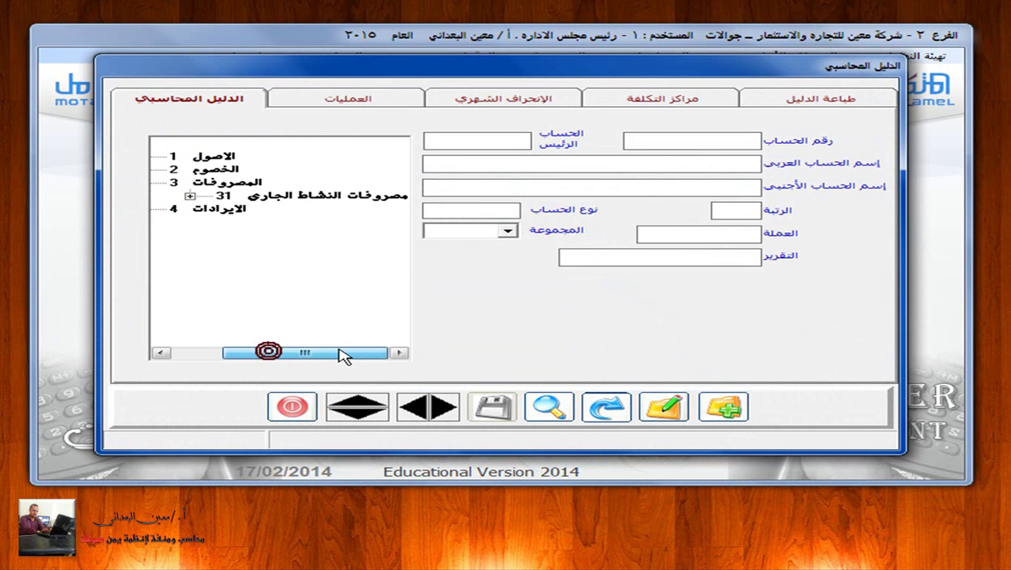
{"action": "left_click", "coordinate": [187, 194]}
{"action": "left_click_drag", "start_coordinate": [273, 353], "coordinate": [318, 353]}
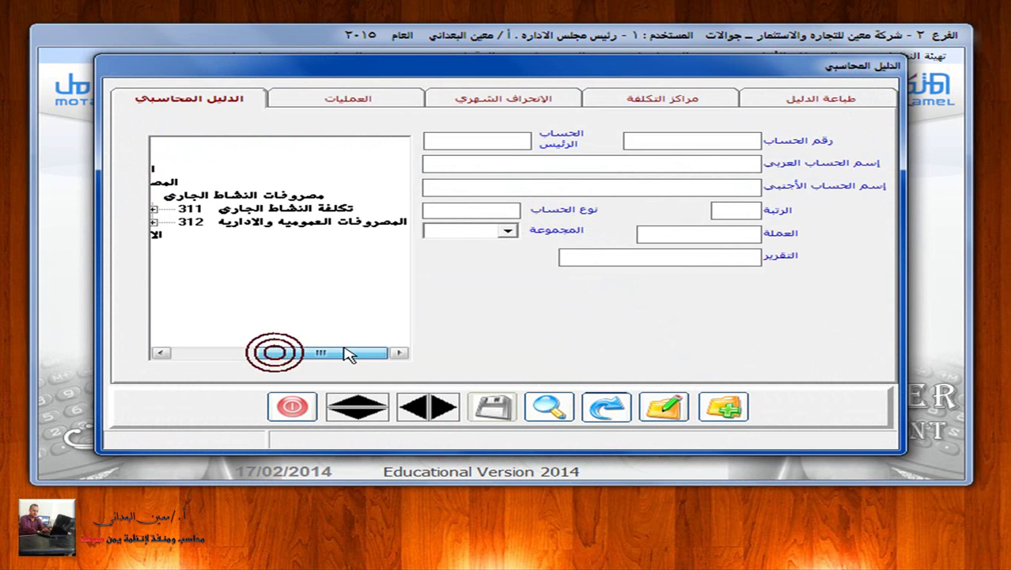
{"action": "left_click", "coordinate": [155, 209]}
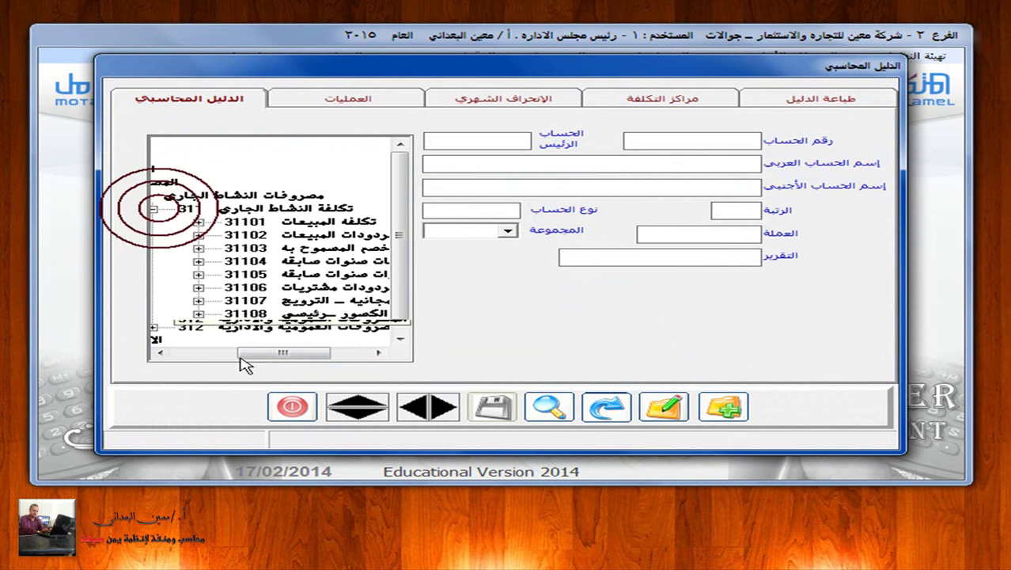
Step: Look up the purchase returns difference account 31106 (فارق مردودات مشتريات) and its sub-account, and close the chart of accounts
{"action": "left_click_drag", "start_coordinate": [286, 354], "coordinate": [326, 358]}
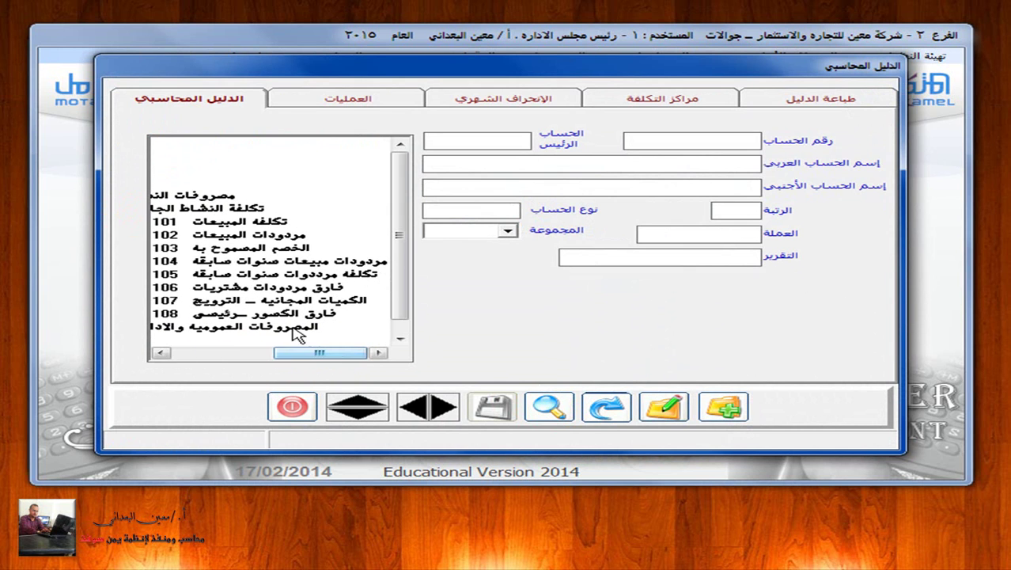
{"action": "left_click", "coordinate": [281, 287]}
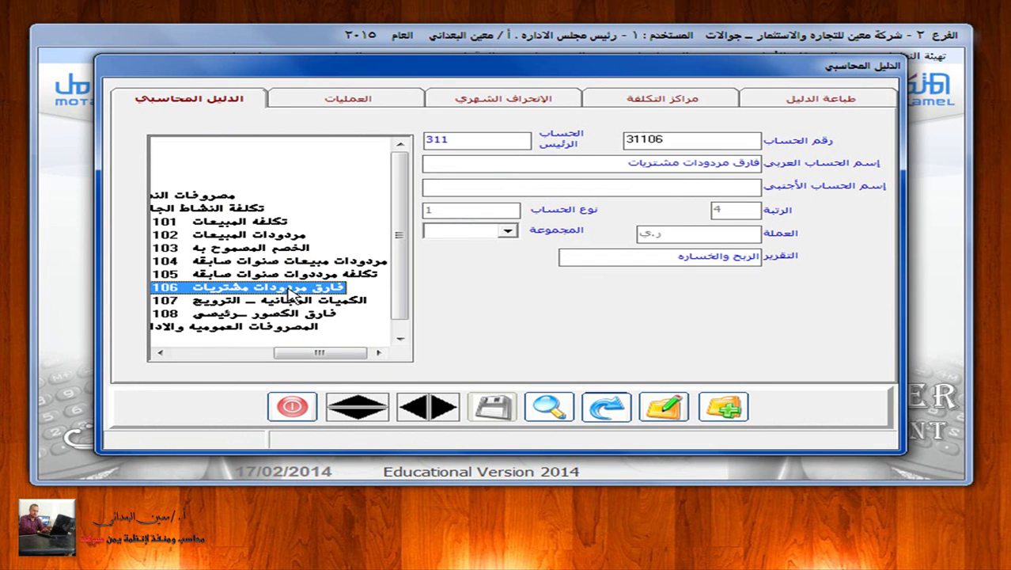
{"action": "double_click", "coordinate": [286, 288]}
{"action": "left_click_drag", "start_coordinate": [289, 354], "coordinate": [232, 341]}
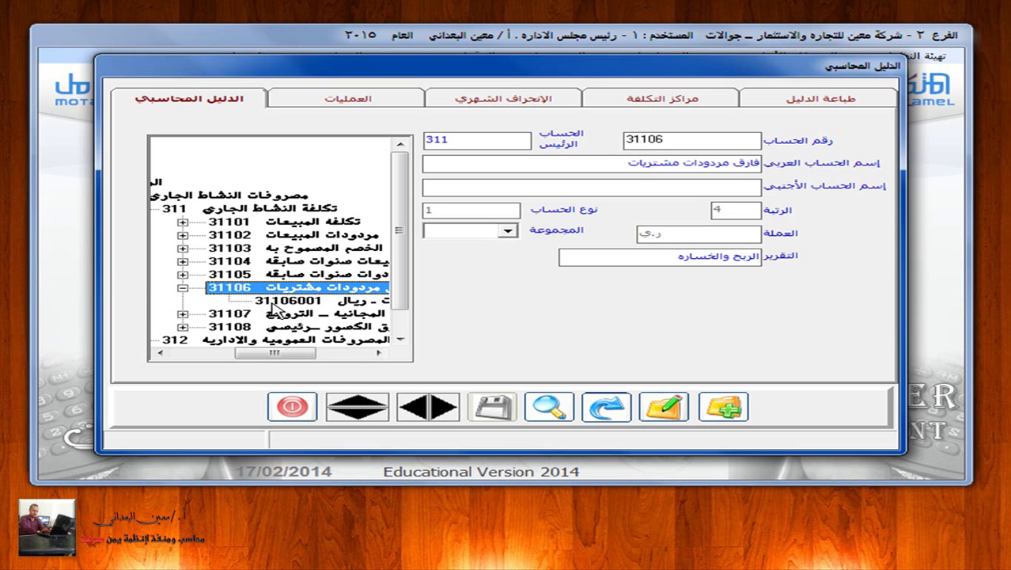
{"action": "left_click", "coordinate": [293, 403]}
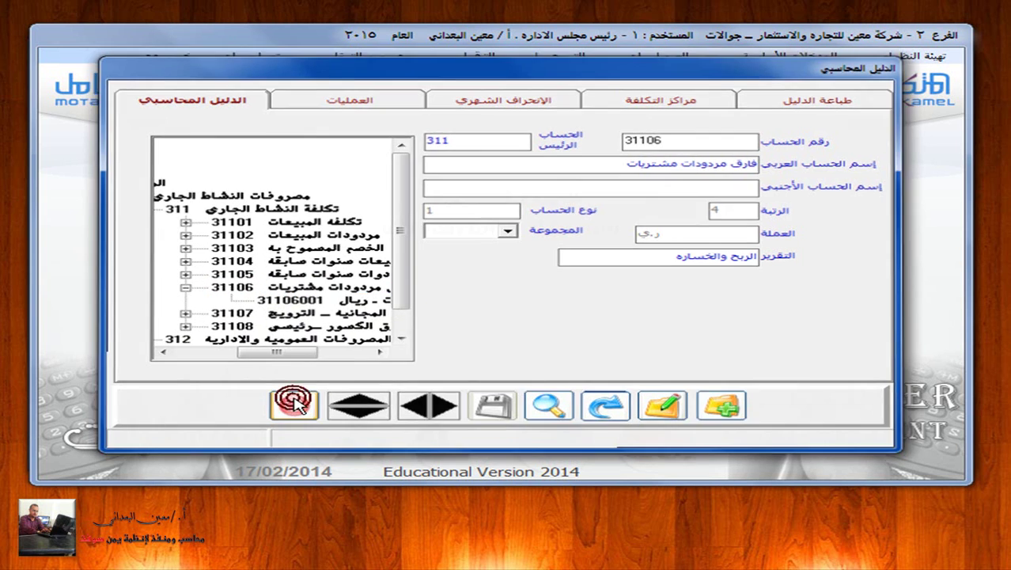
Step: Leave General Ledger and open the main groups data form (بيانات المجموعات) in the Inventory module
{"action": "left_click", "coordinate": [173, 57]}
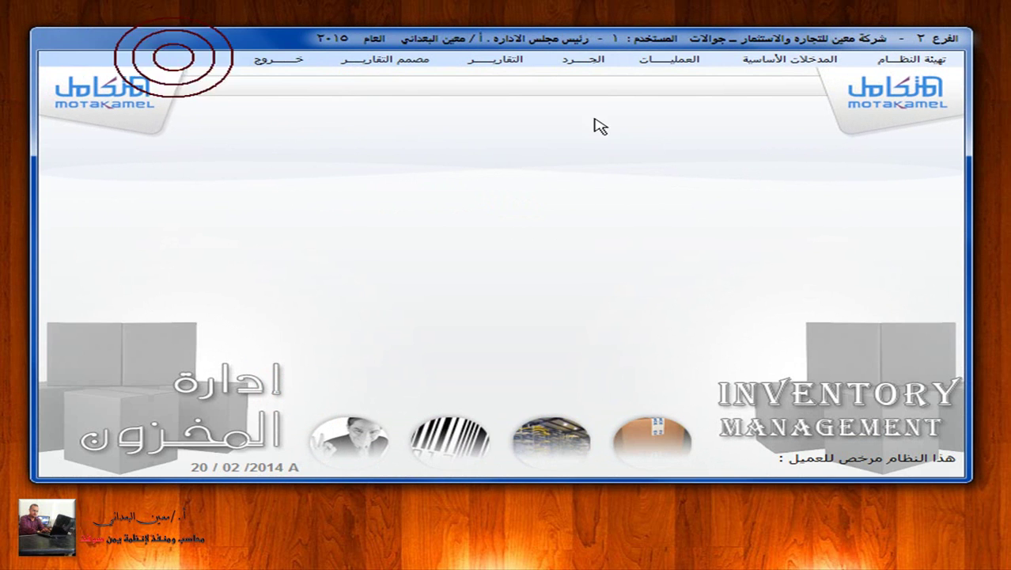
{"action": "left_click", "coordinate": [272, 60]}
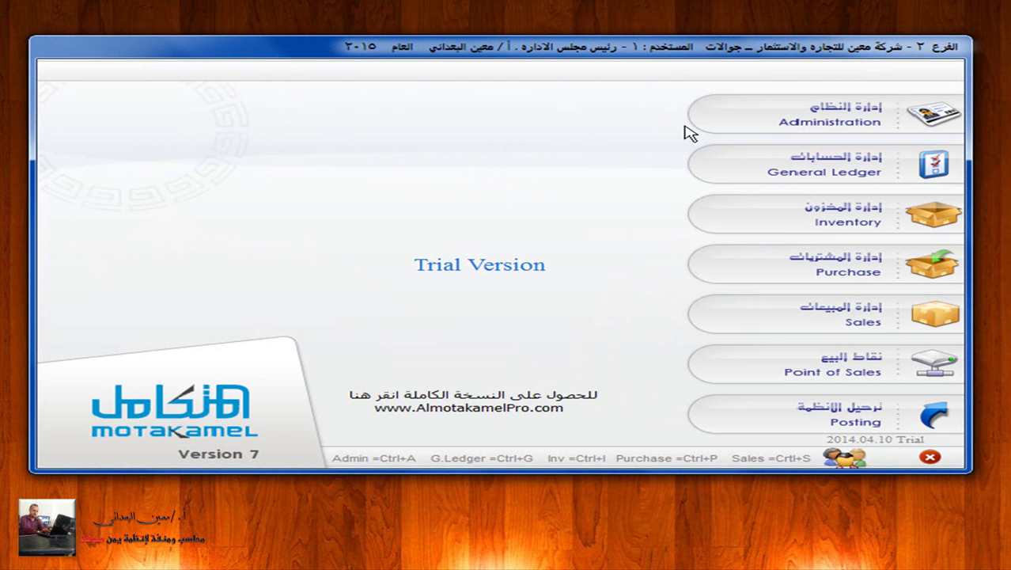
{"action": "key", "text": "ctrl+i"}
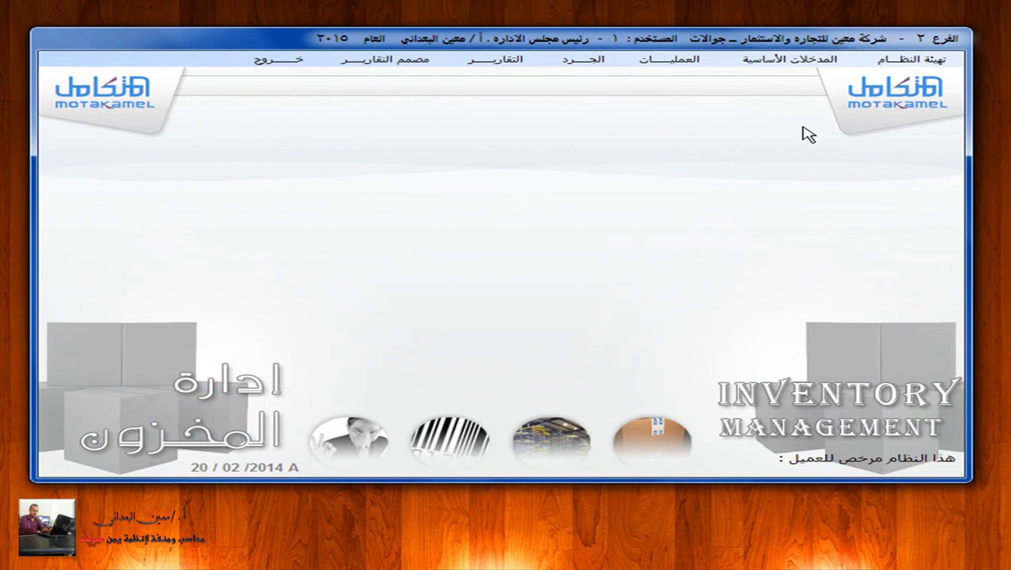
{"action": "left_click", "coordinate": [791, 62]}
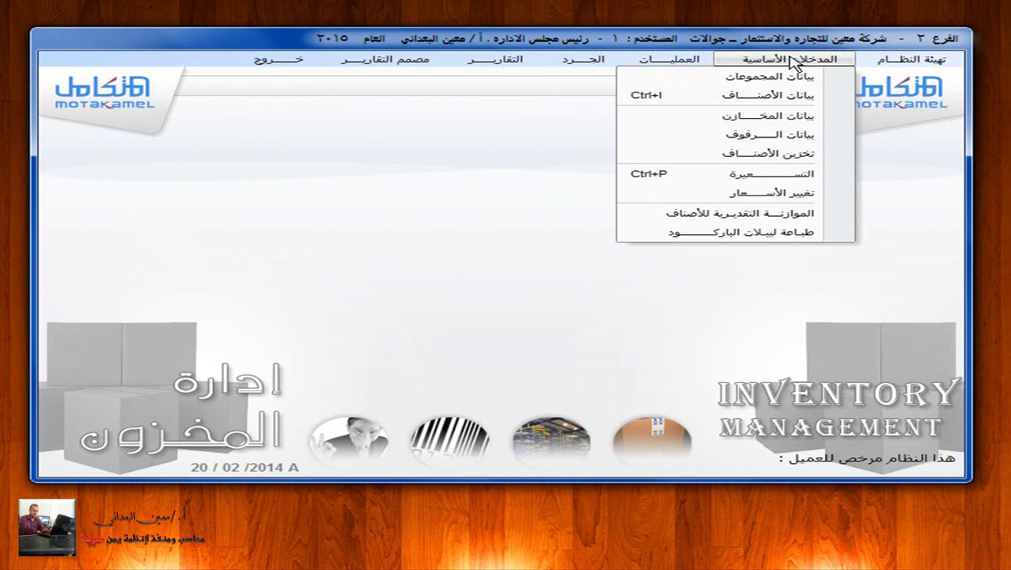
{"action": "left_click", "coordinate": [790, 76]}
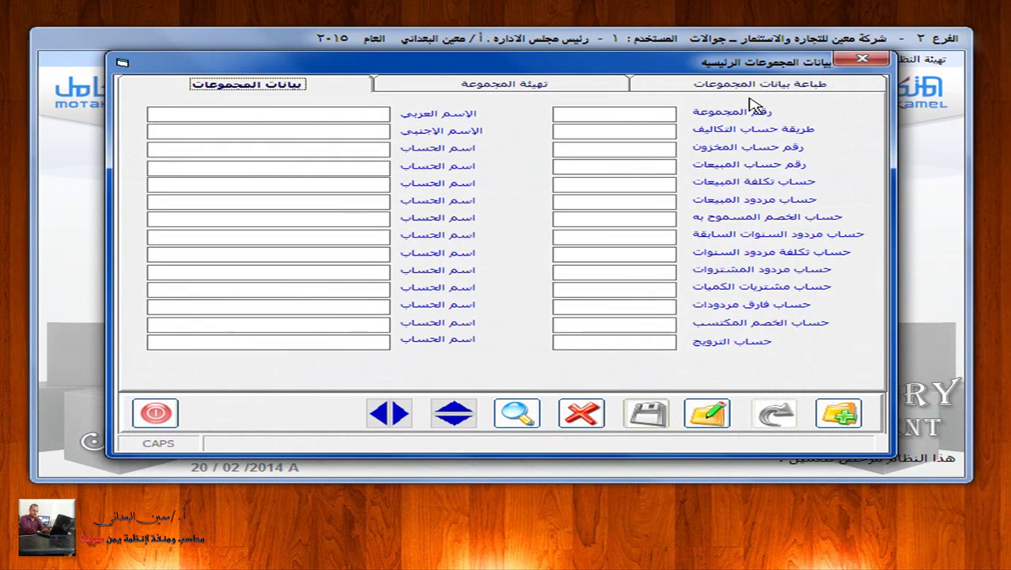
Step: Look up the item groups and load group 001 (مجموعة تلفونات سامسونج) into the form
{"action": "left_click", "coordinate": [517, 412]}
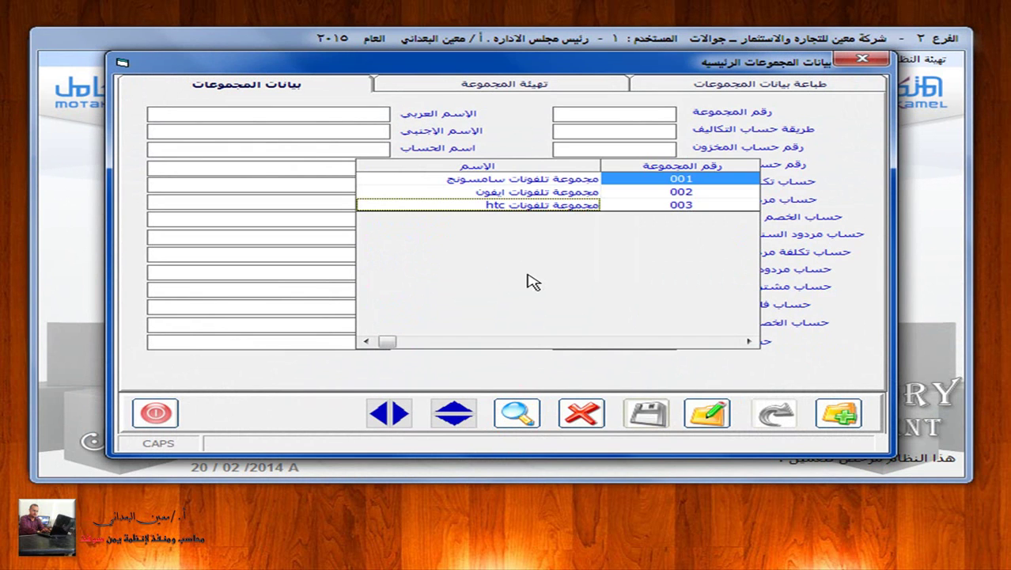
{"action": "left_click", "coordinate": [542, 179]}
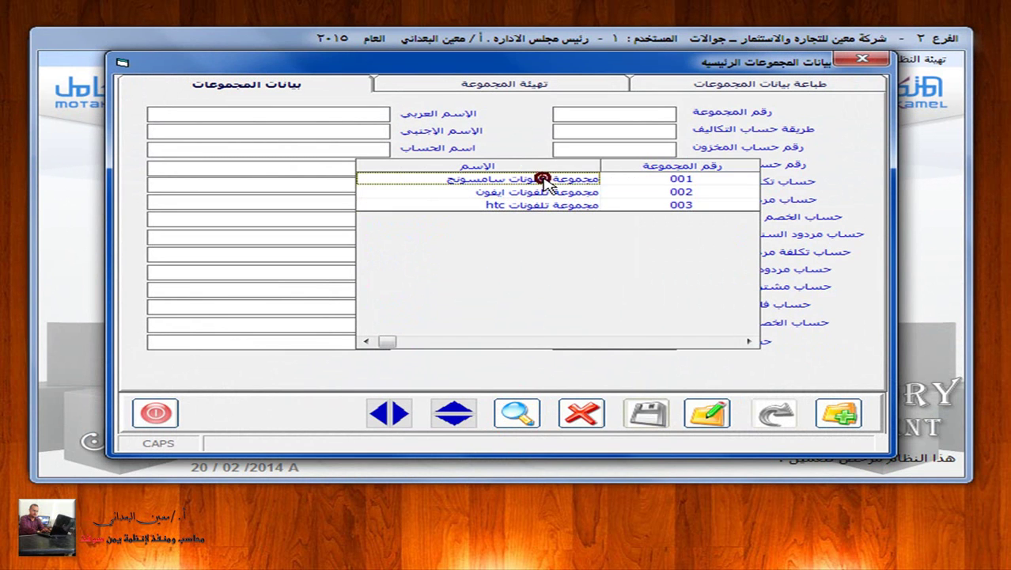
{"action": "double_click", "coordinate": [544, 181]}
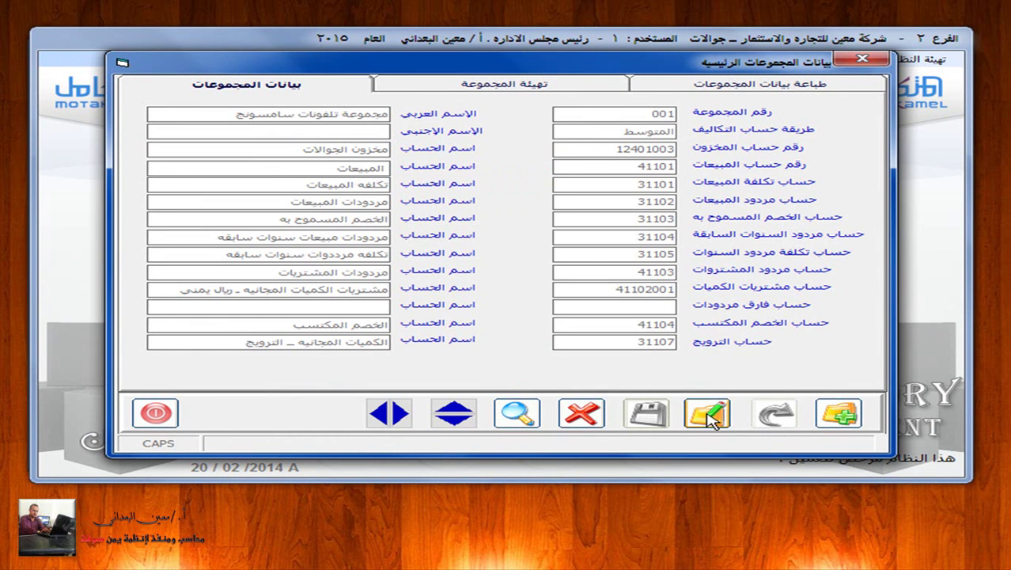
Step: Set the group's returns difference account (حساب فارق مردودات) to 31106001 (فارق مردودات مشتريات ـ ريال), save the group and close the form
{"action": "left_click", "coordinate": [708, 415]}
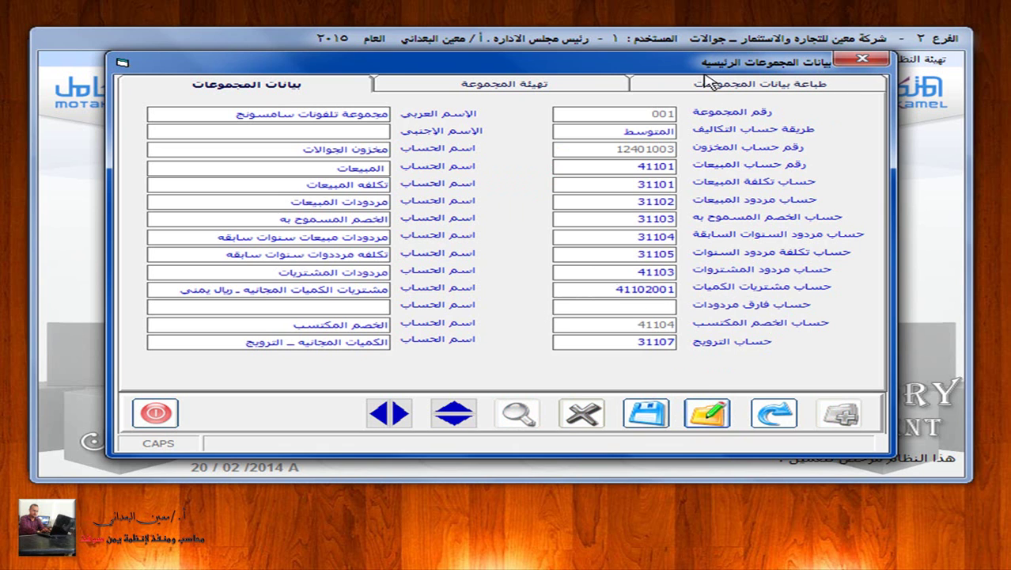
{"action": "left_click", "coordinate": [654, 306]}
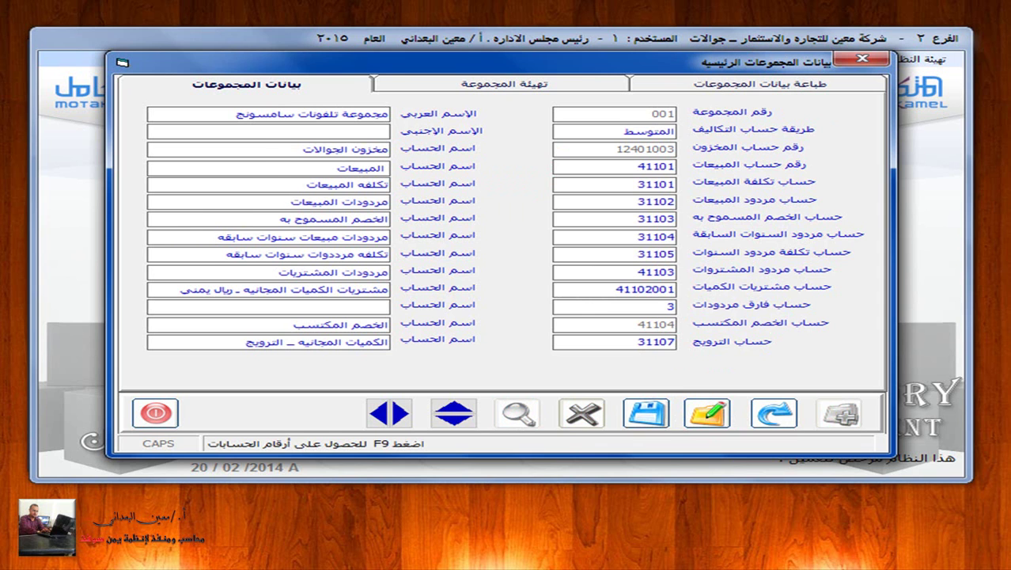
{"action": "type", "text": "3"}
{"action": "key", "text": "F9"}
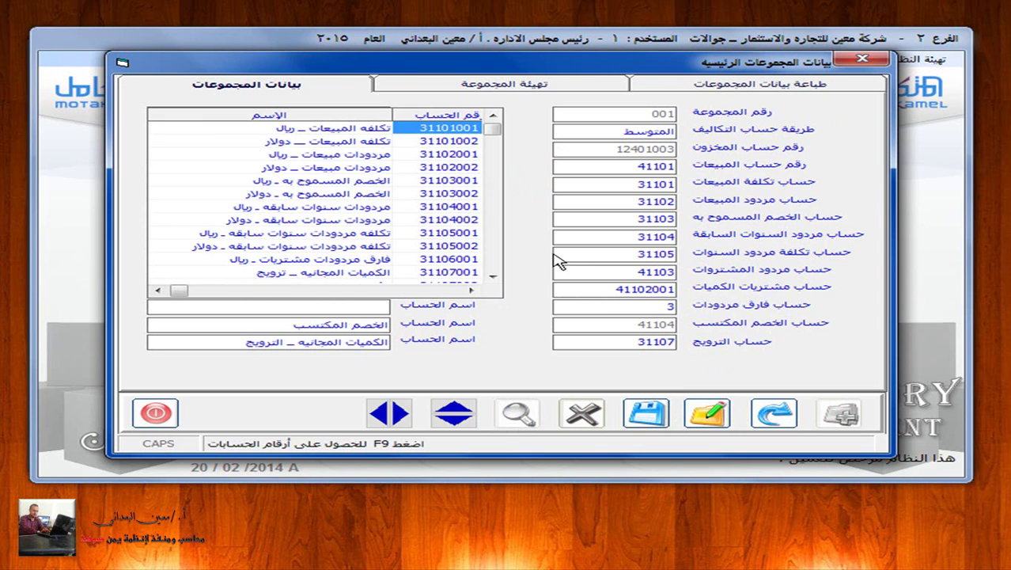
{"action": "double_click", "coordinate": [360, 261]}
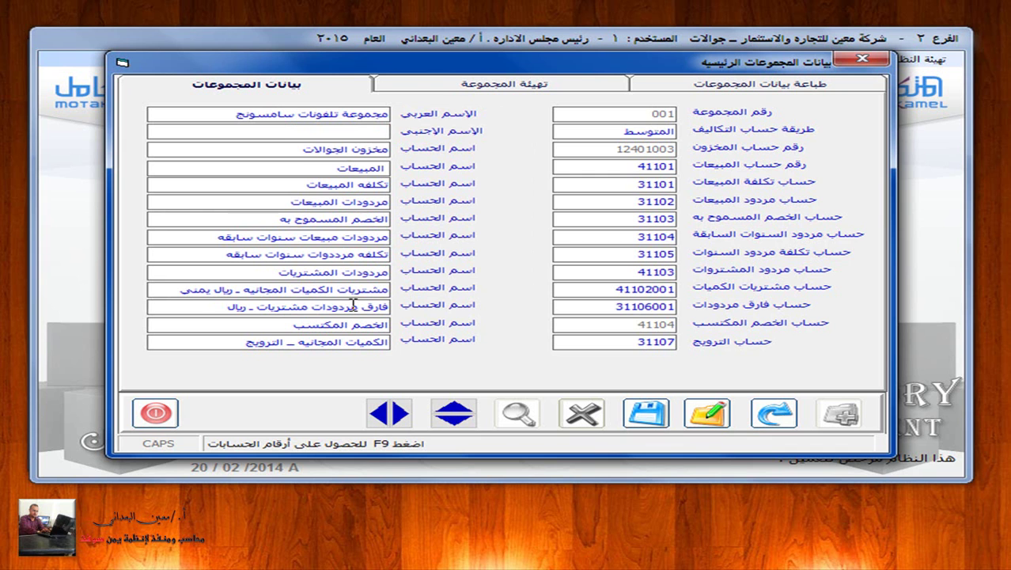
{"action": "left_click", "coordinate": [646, 413]}
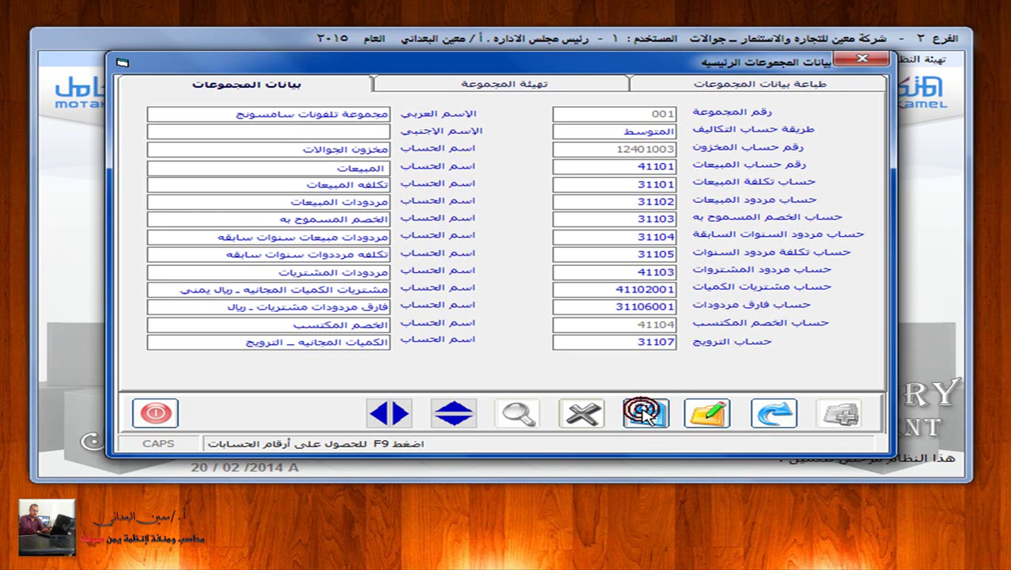
{"action": "left_click", "coordinate": [154, 412]}
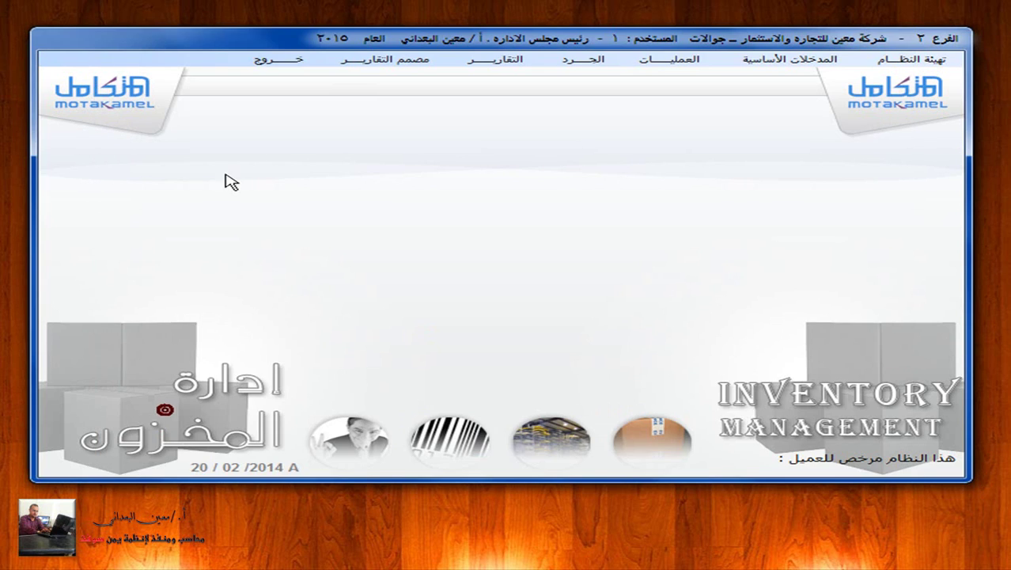
Step: Leave Inventory and open the posting form for instant purchase returns (مردود مشتروات فورية) in General Ledger
{"action": "left_click", "coordinate": [286, 63]}
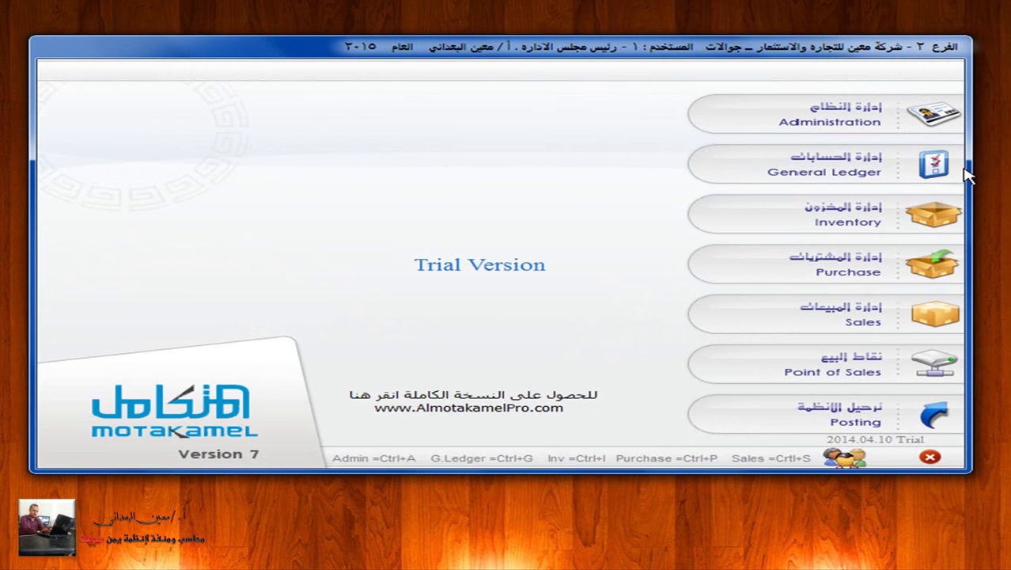
{"action": "left_click", "coordinate": [933, 165]}
{"action": "left_click", "coordinate": [568, 57]}
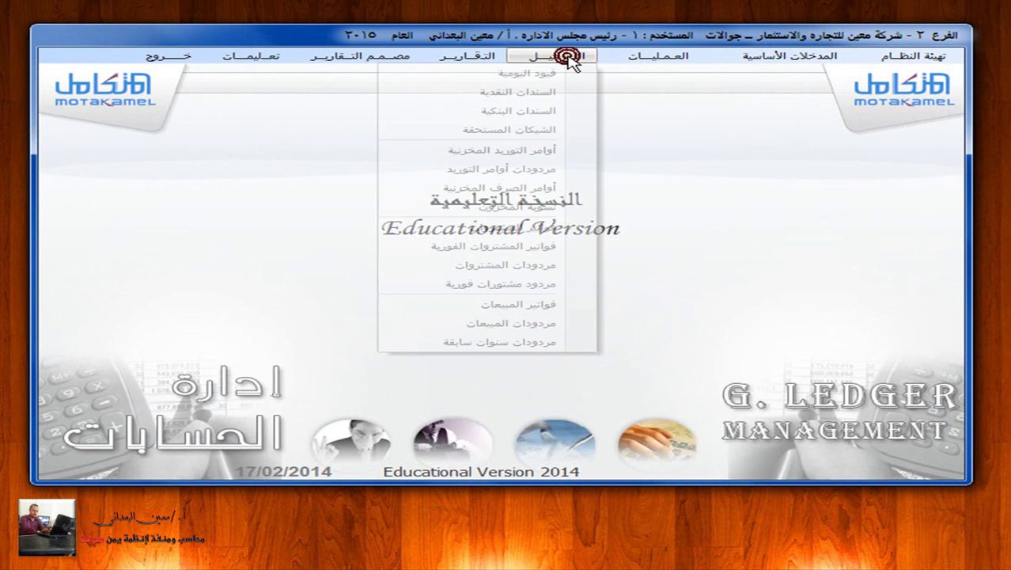
{"action": "left_click", "coordinate": [539, 284]}
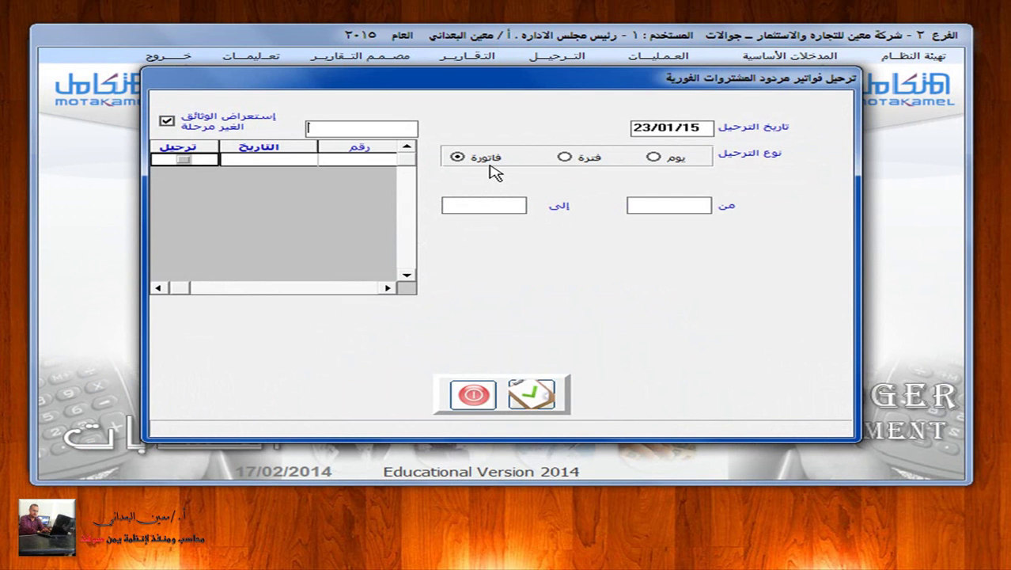
Step: Post instant purchase return 4 by invoice (فاتورة), close the posting form and leave General Ledger
{"action": "left_click", "coordinate": [471, 157]}
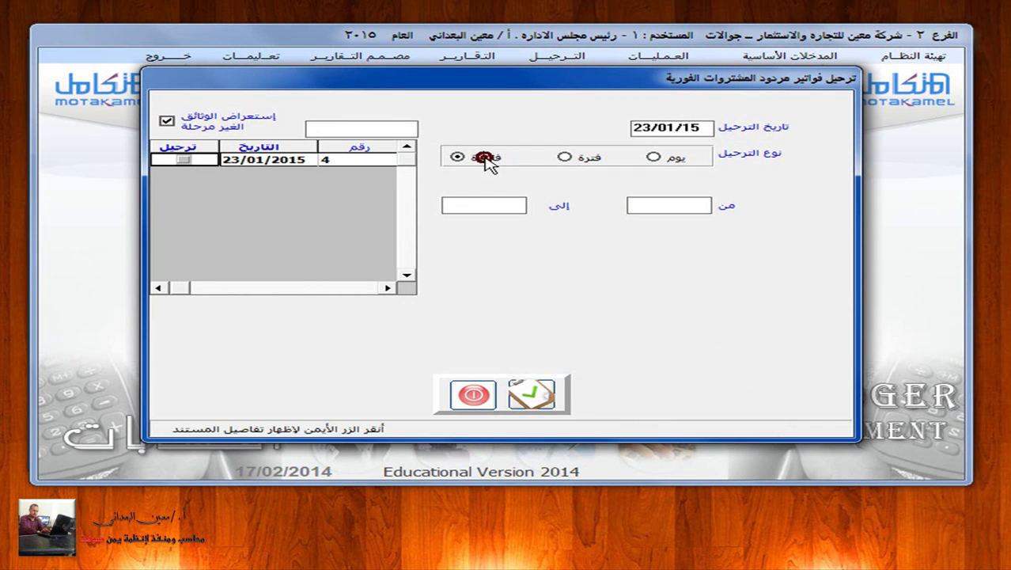
{"action": "left_click", "coordinate": [184, 159]}
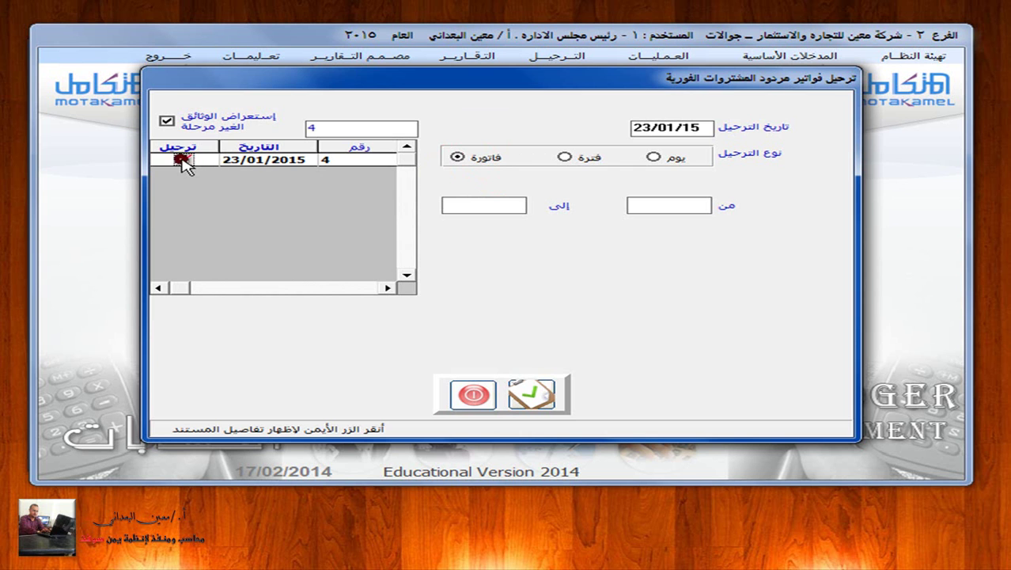
{"action": "left_click", "coordinate": [531, 393]}
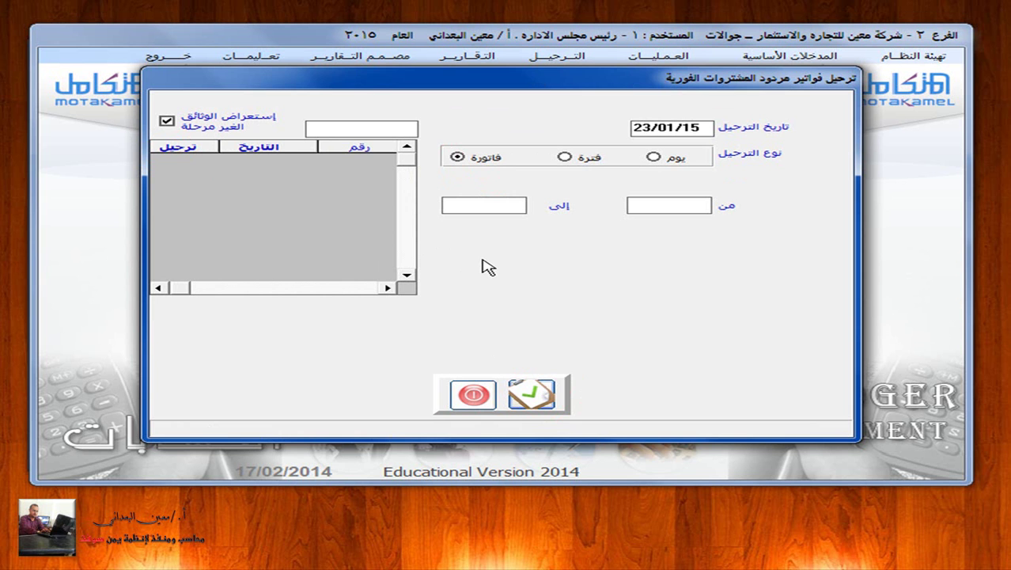
{"action": "left_click", "coordinate": [474, 394]}
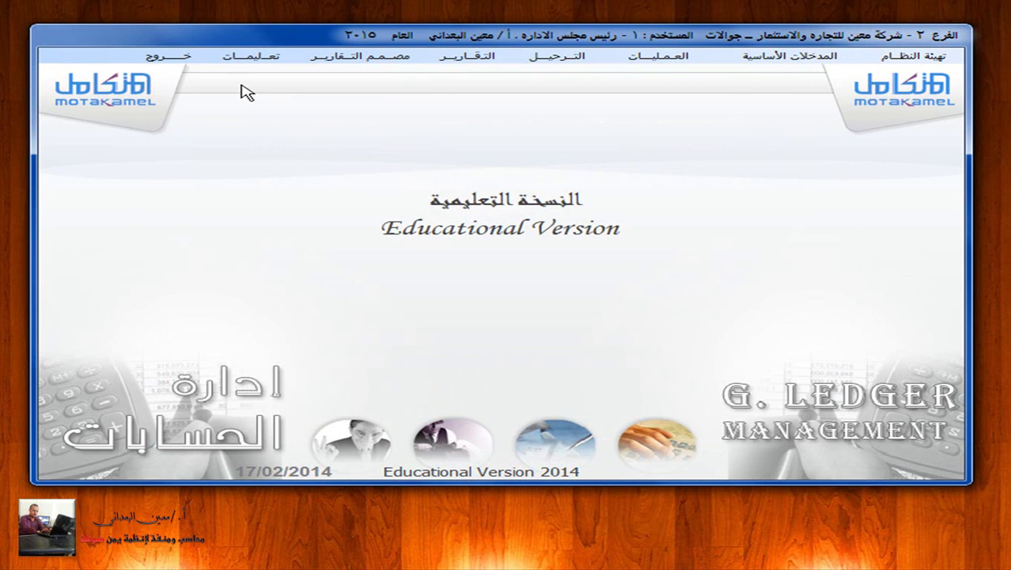
{"action": "left_click", "coordinate": [173, 54]}
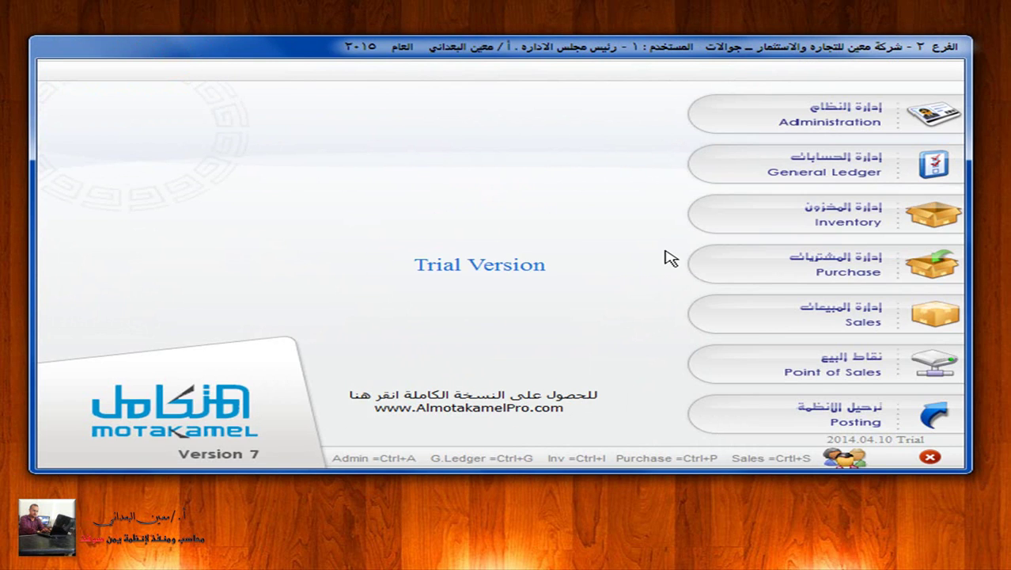